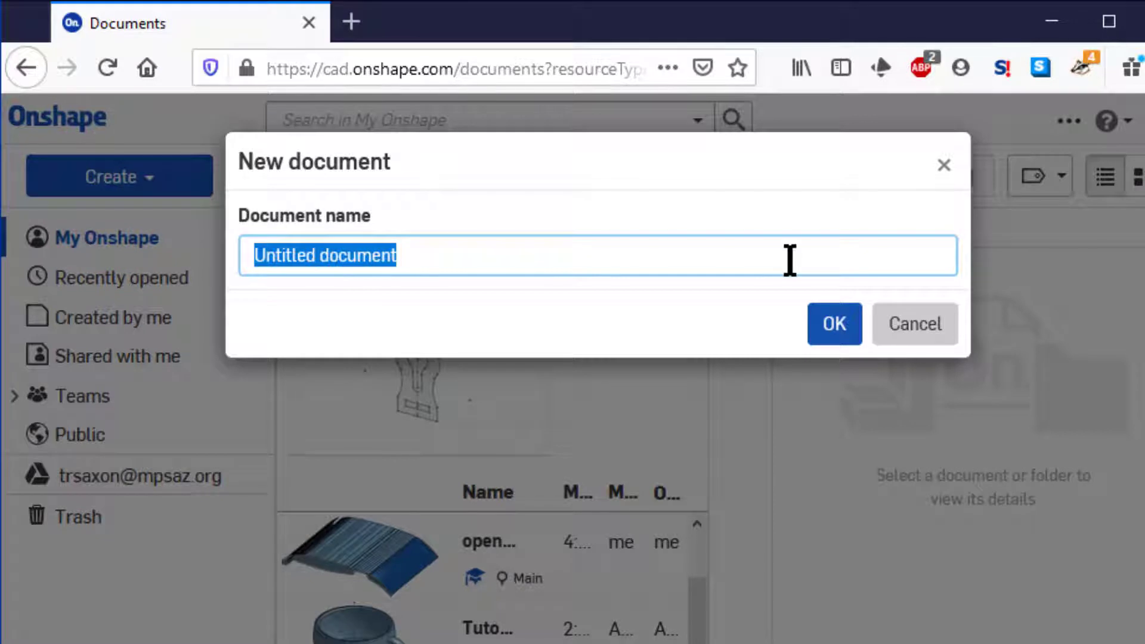
Name the new document "Intermed Sketch Sample" and create it
text(Intermed Sketch Sample)
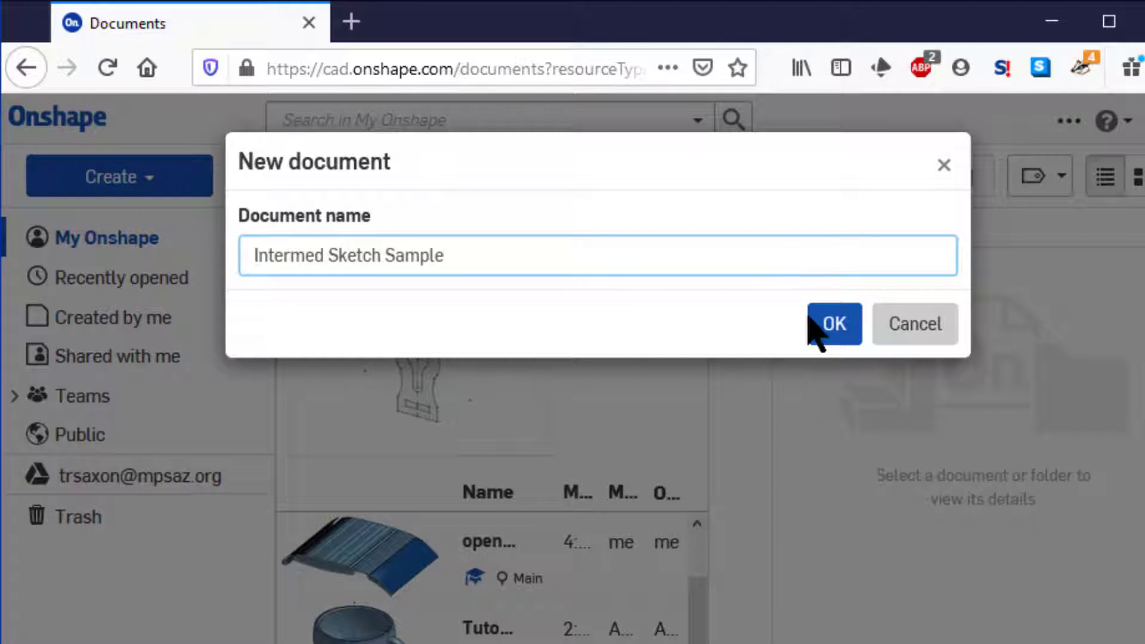
click(831, 327)
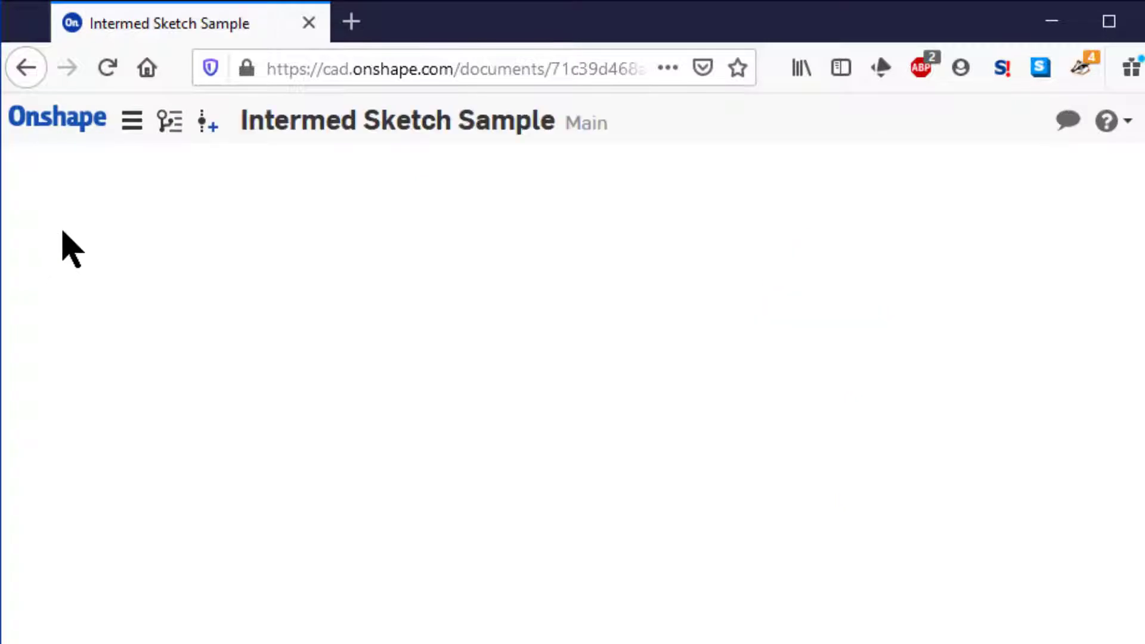
click(132, 126)
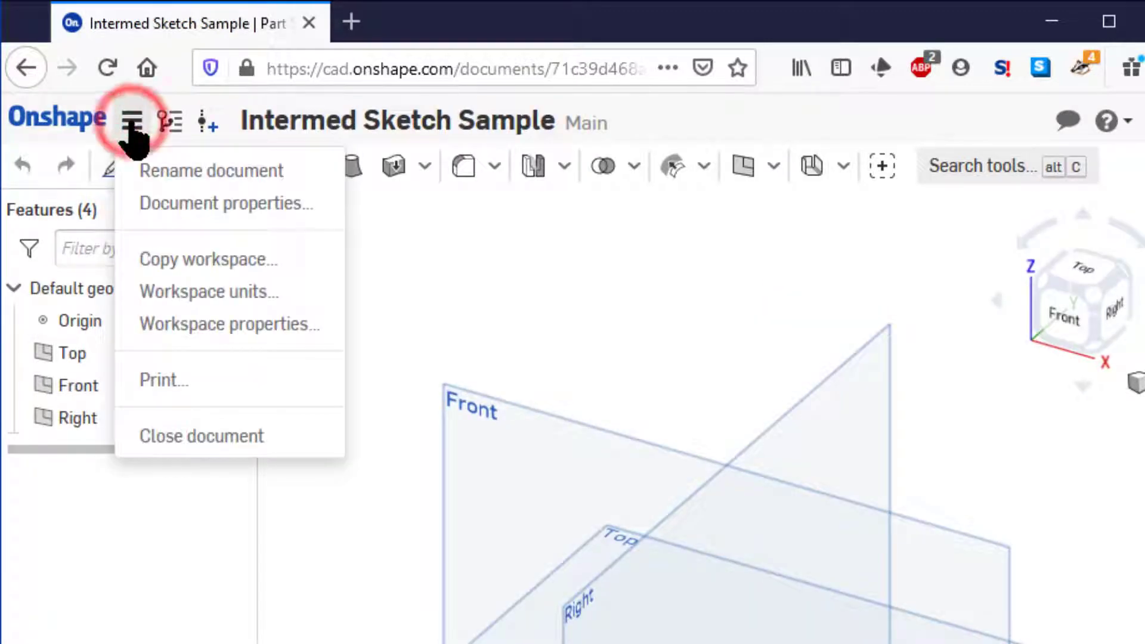
click(150, 322)
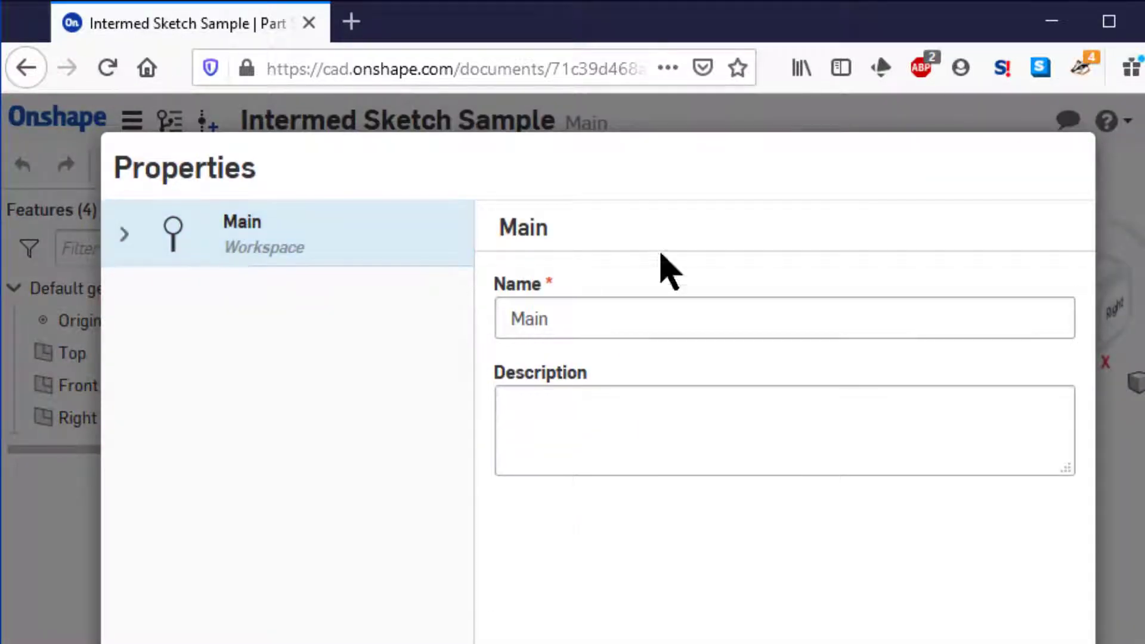
key(Escape)
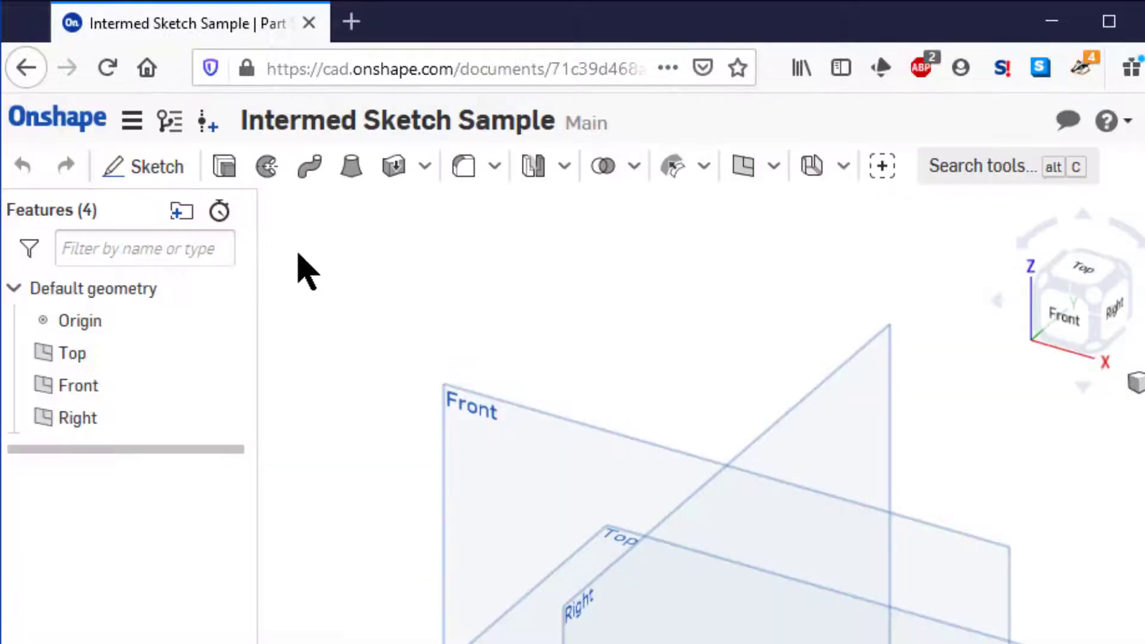
Set the workspace's default length unit to Millimeter and default mass unit to Gram
click(132, 122)
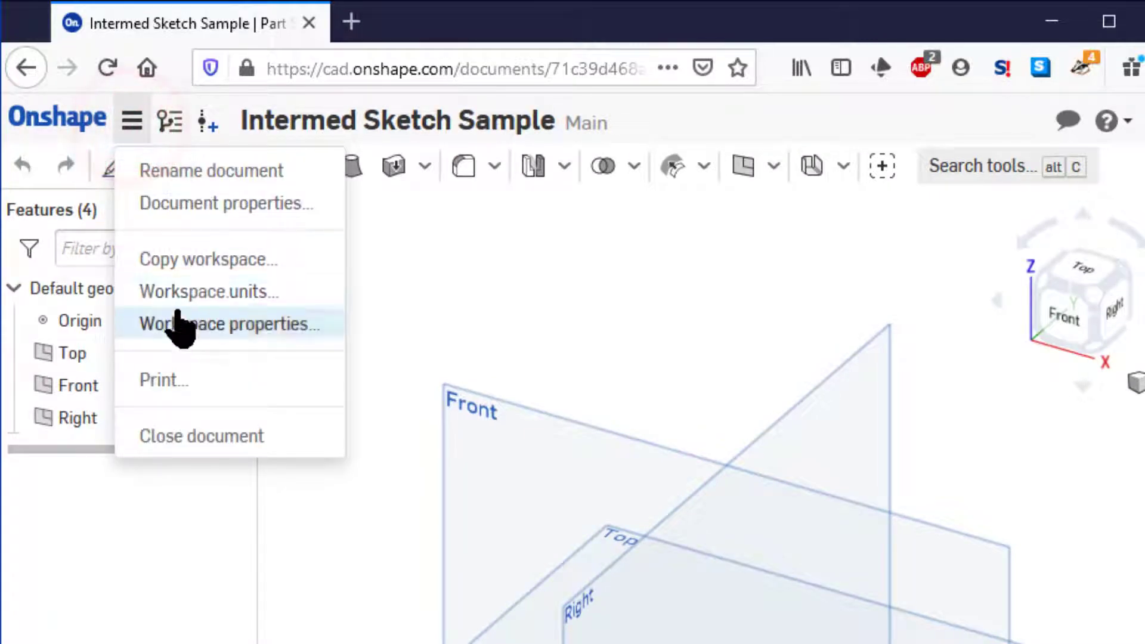
click(191, 295)
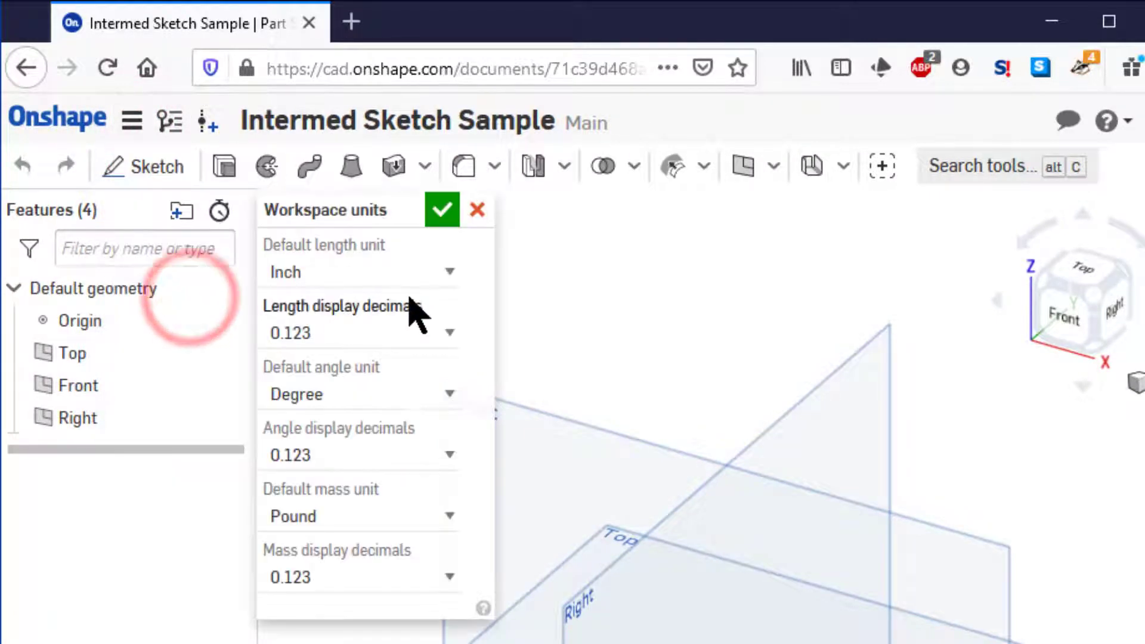
click(418, 275)
click(333, 422)
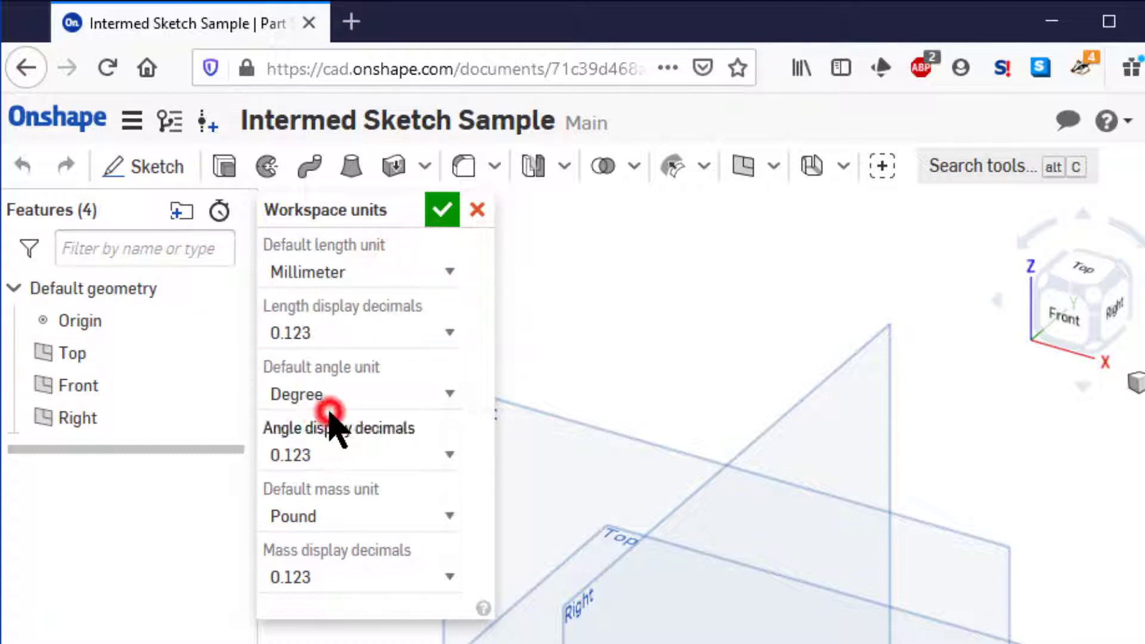
click(346, 513)
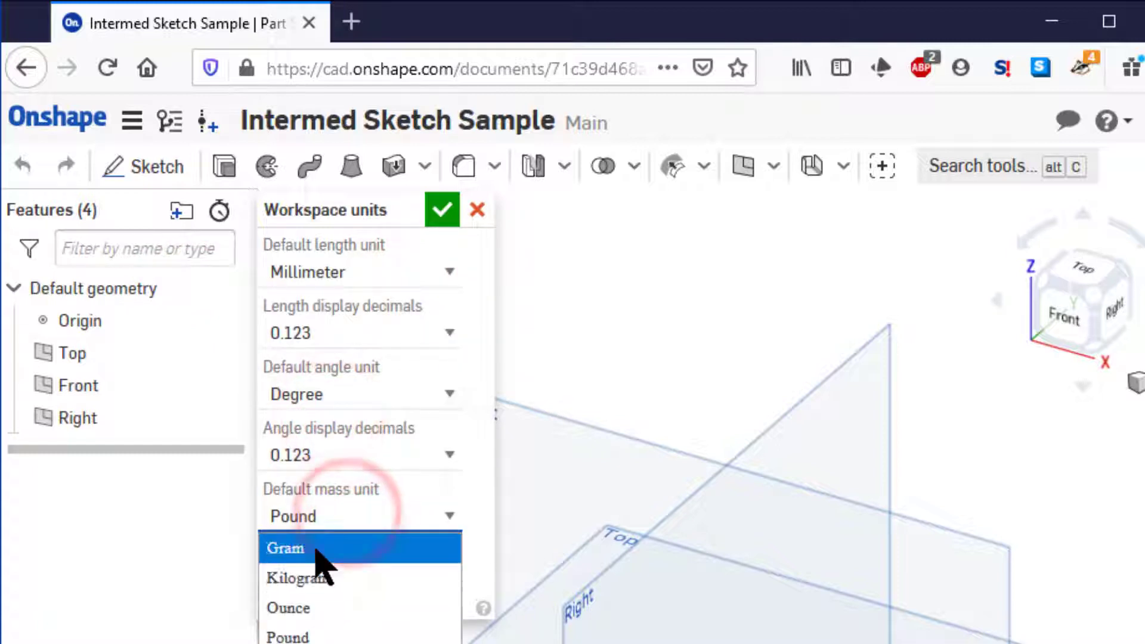
click(313, 546)
click(451, 212)
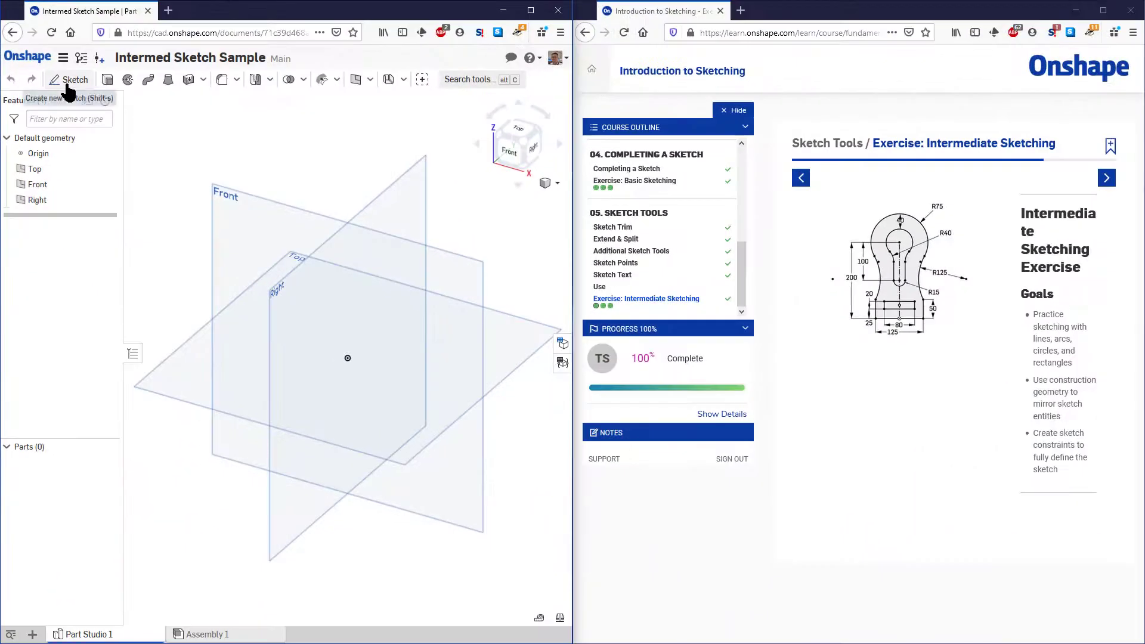
Start a new sketch on the Front plane and view it straight on
click(96, 113)
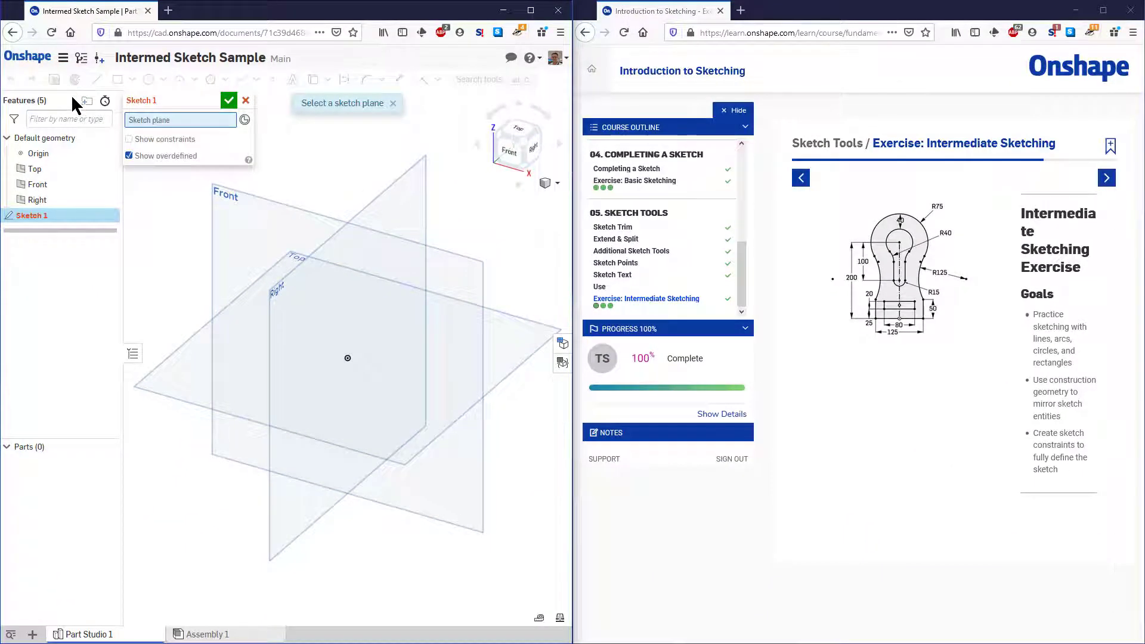
click(221, 194)
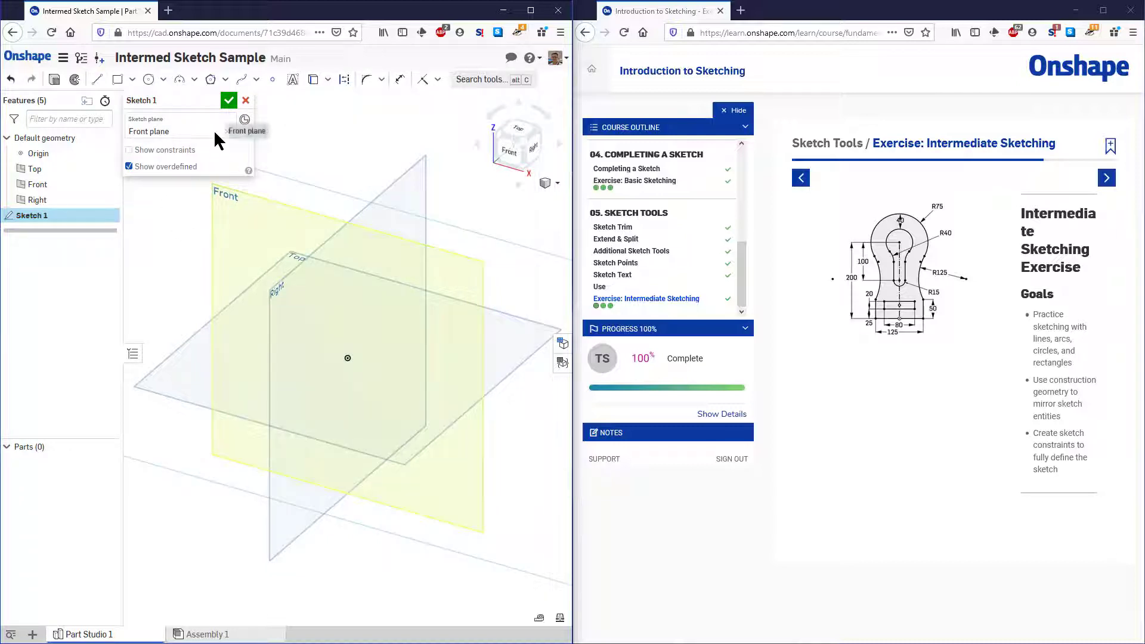
key(n)
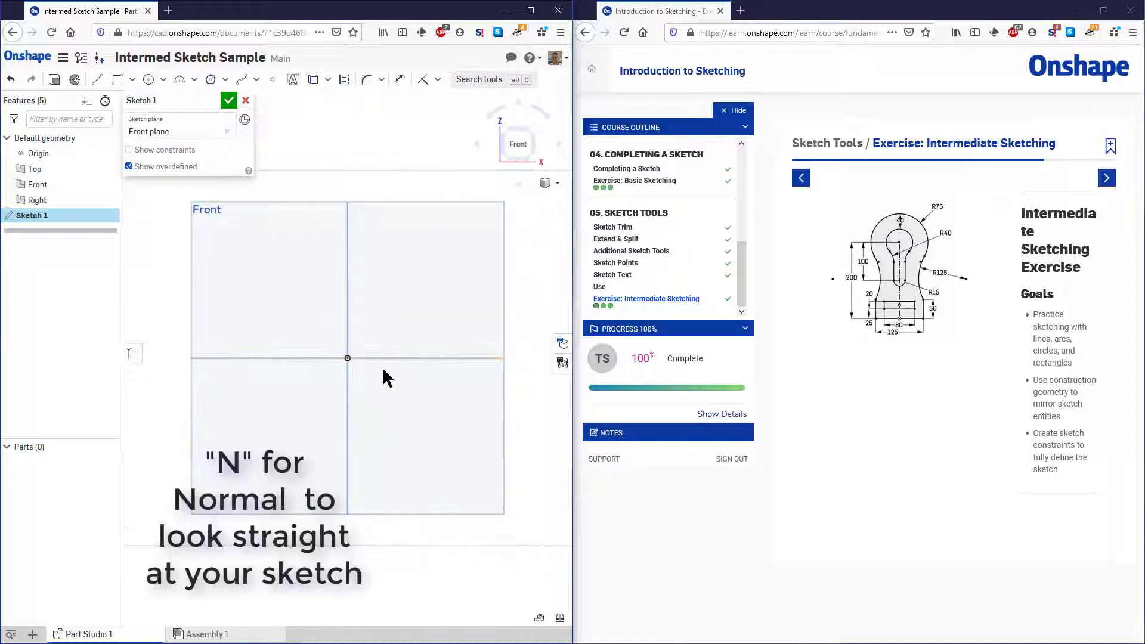
Open the Intermediate Sketching exercise's instruction slides in the course window and advance to slide 2
click(1115, 179)
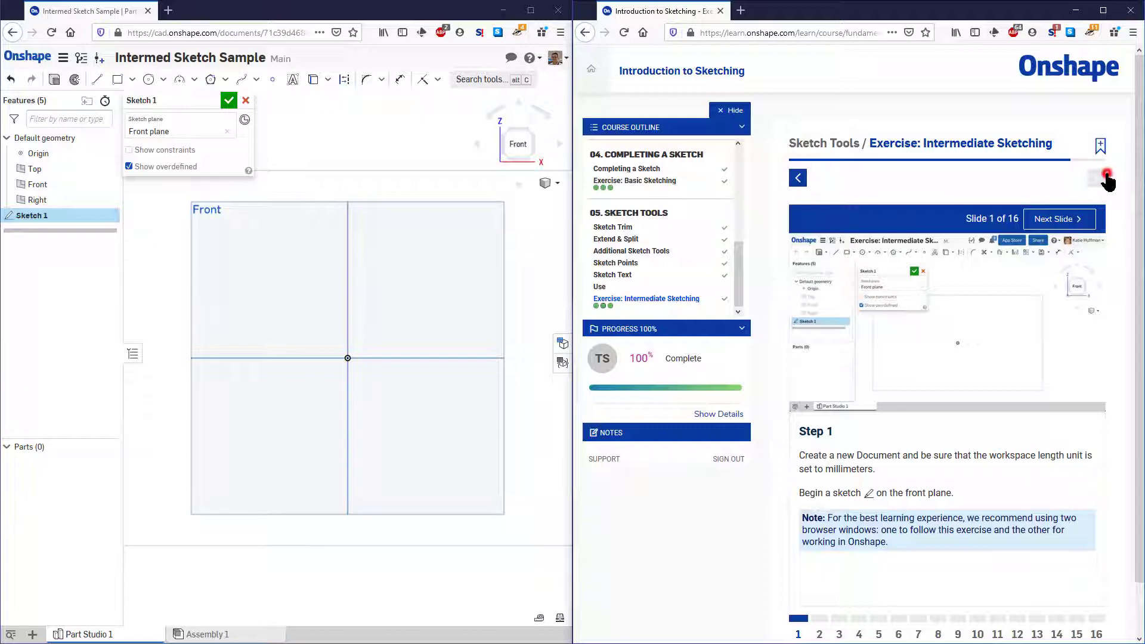
click(1107, 178)
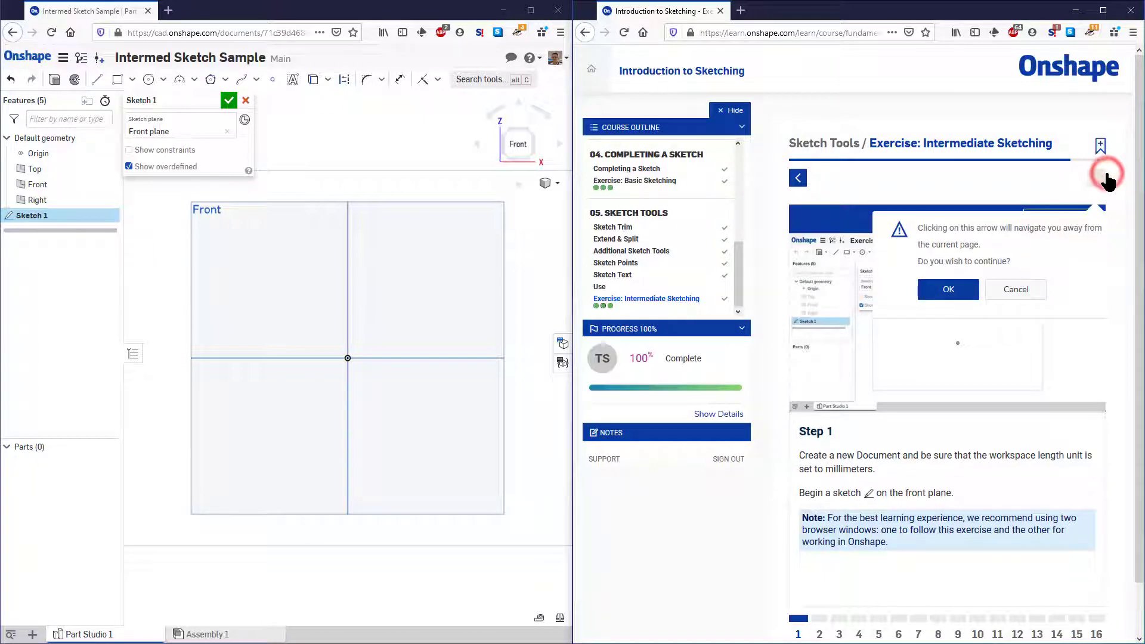
click(1020, 292)
click(1061, 220)
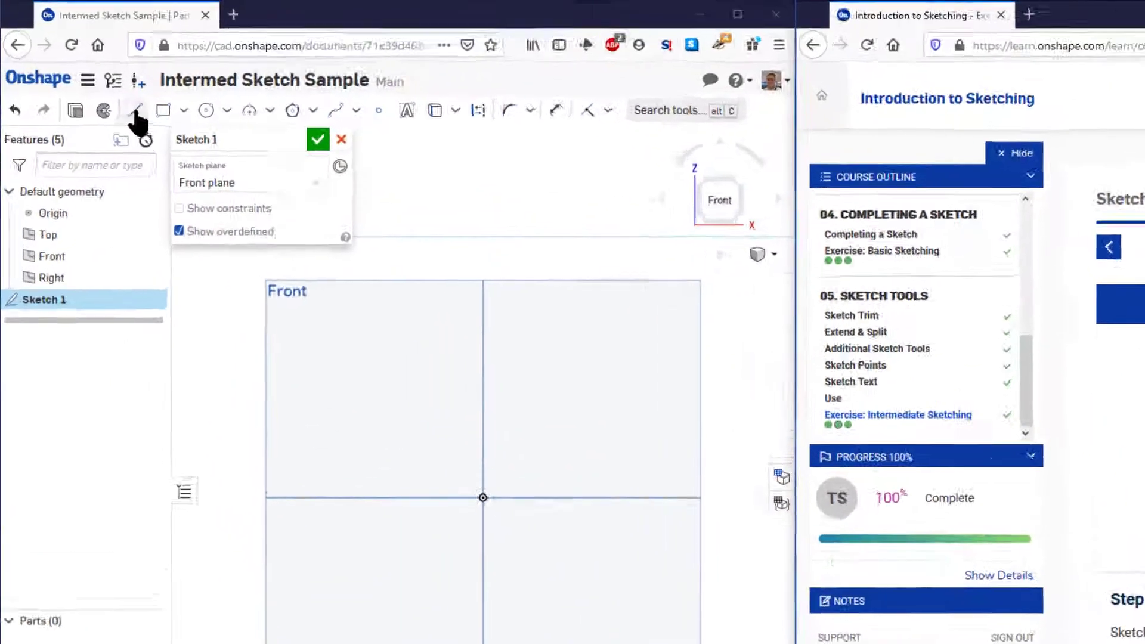
Sketch a vertical construction line about 55 mm long, with its lower endpoint coincident with the origin
click(136, 111)
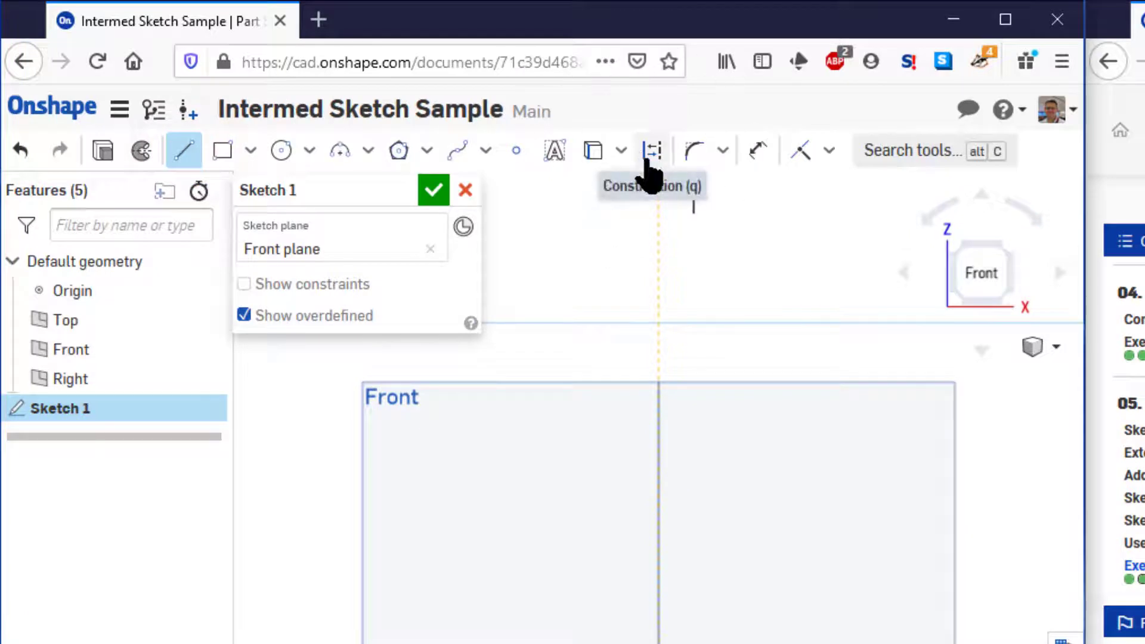
click(652, 173)
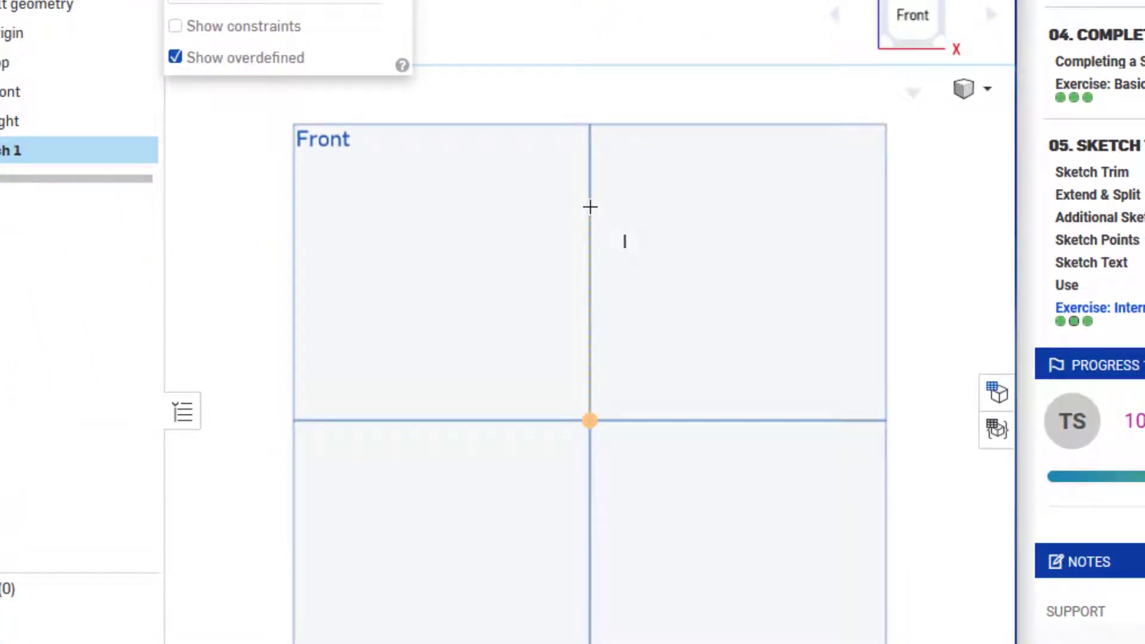
click(590, 207)
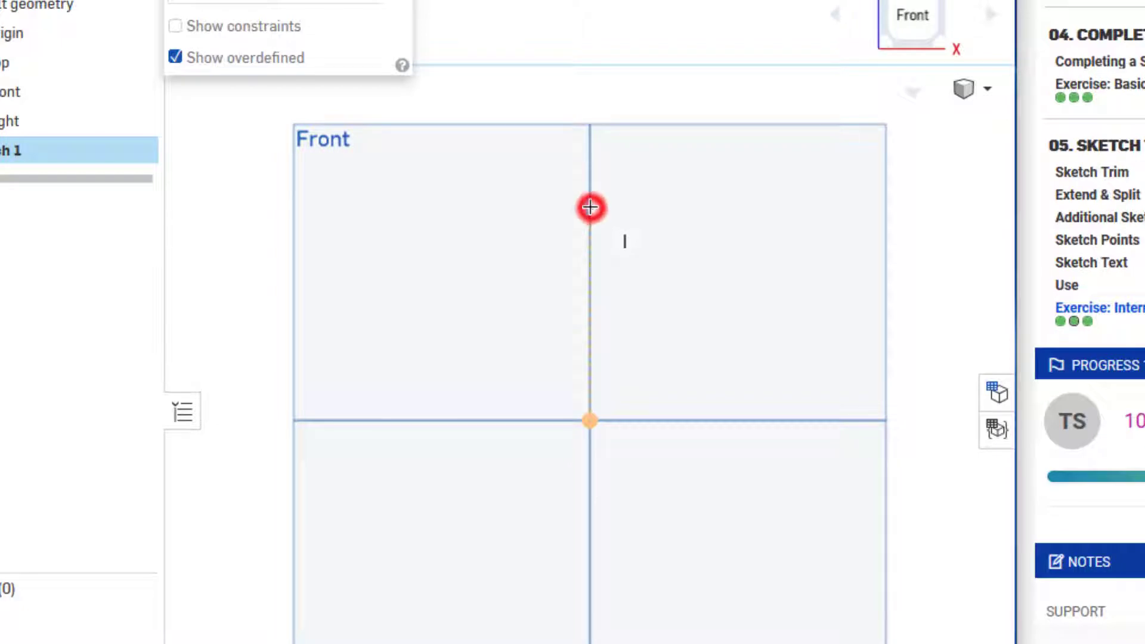
click(590, 421)
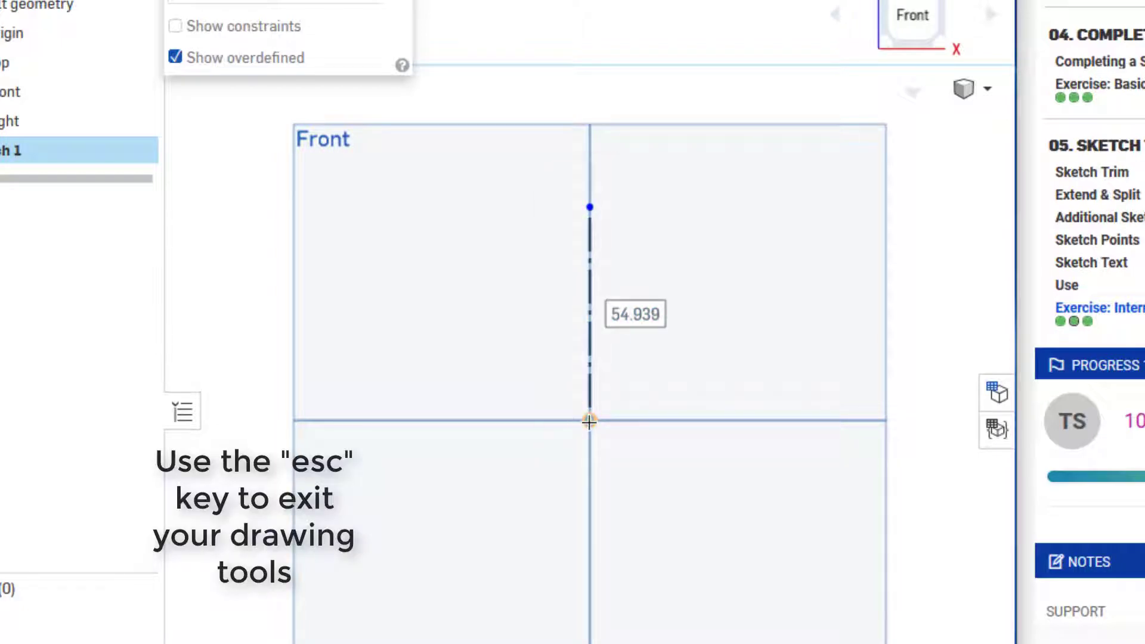
Sketch a solid horizontal line about 25 mm long leftward from the origin and a line about 19 mm long upward from its end
click(456, 56)
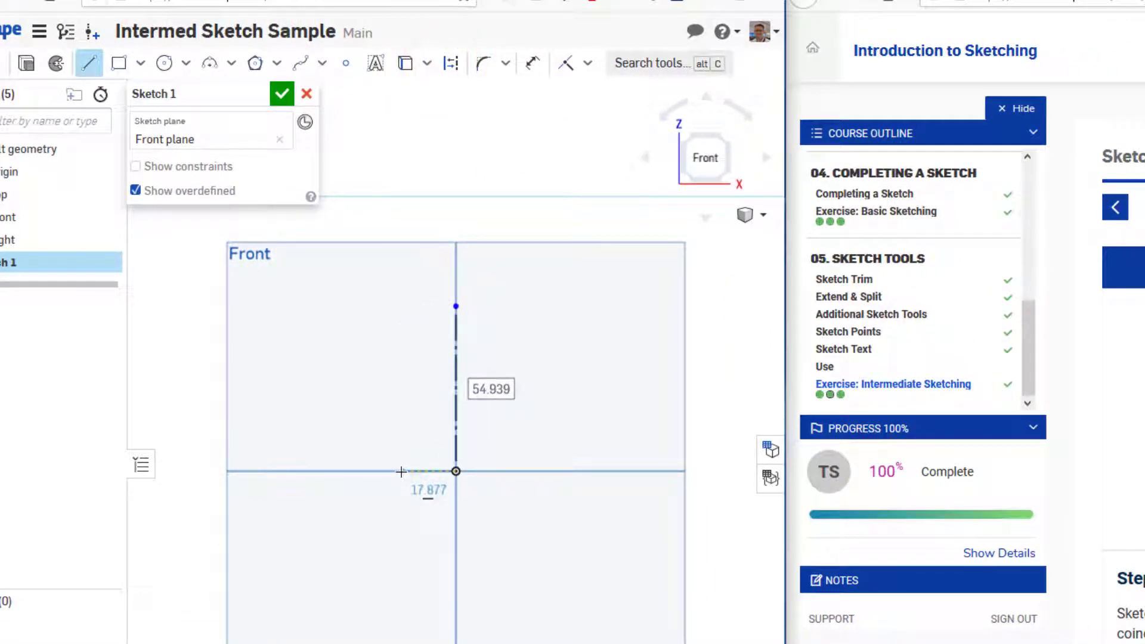
click(379, 473)
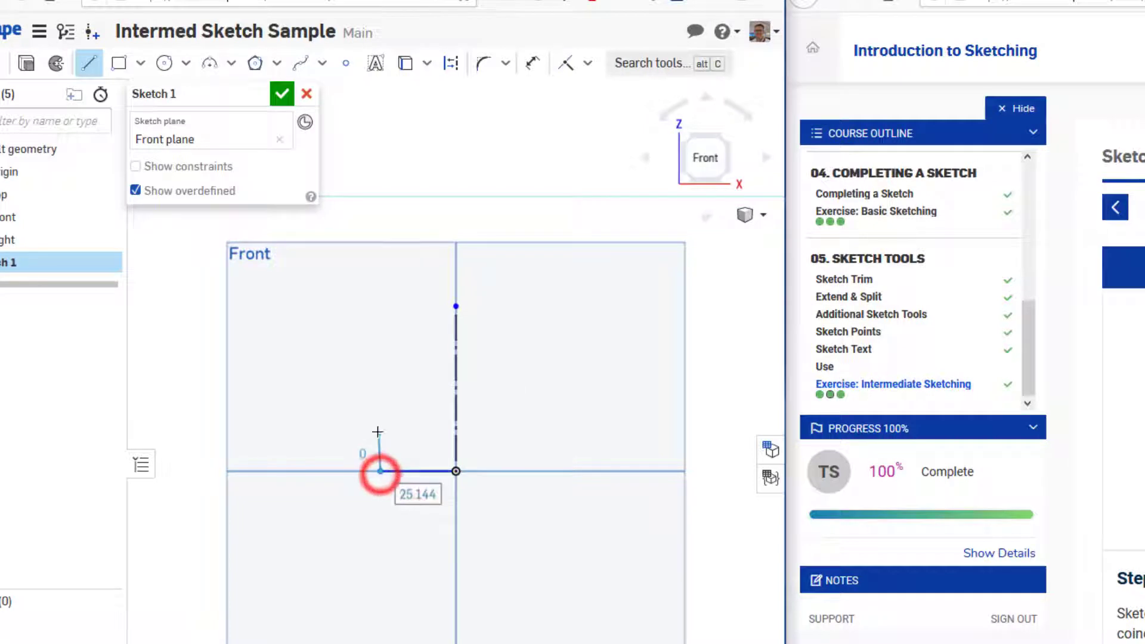
click(381, 417)
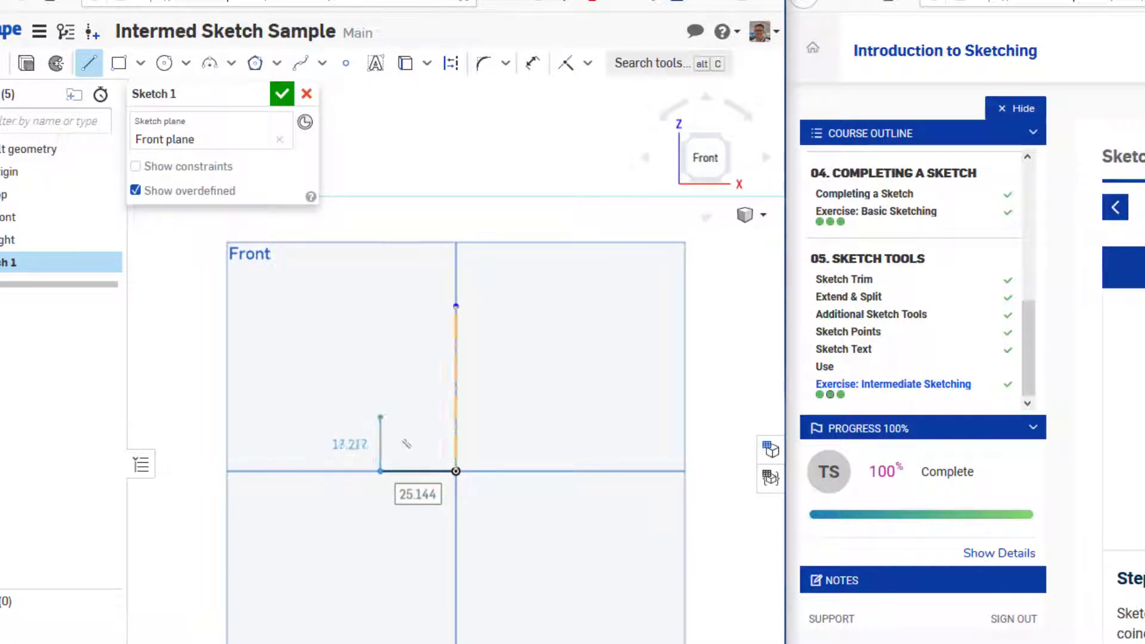
click(382, 413)
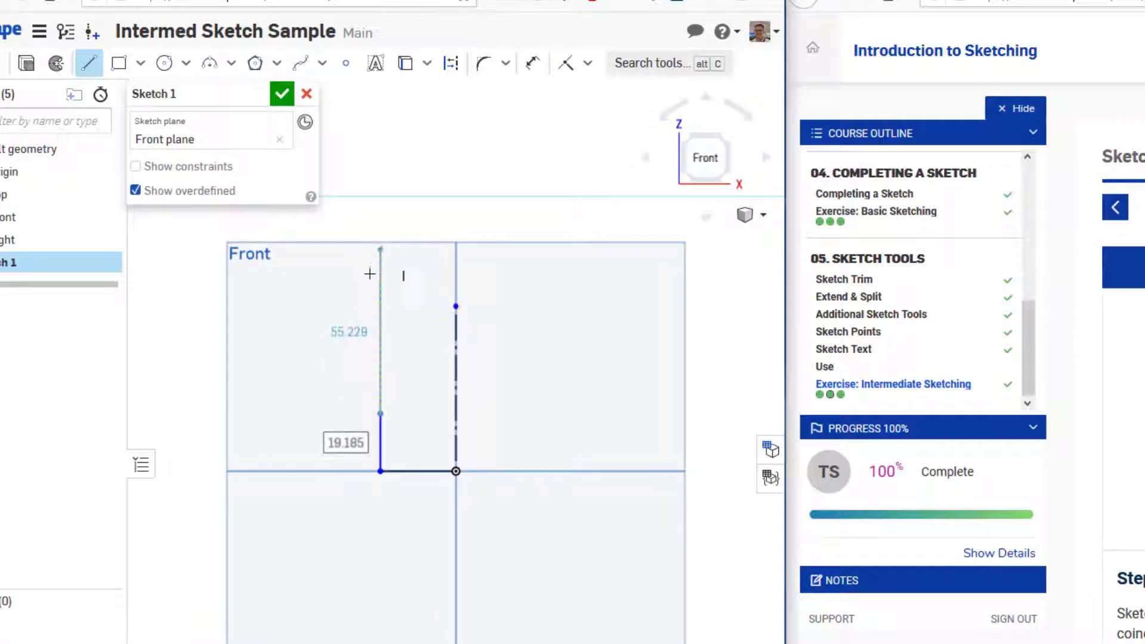
key(Escape)
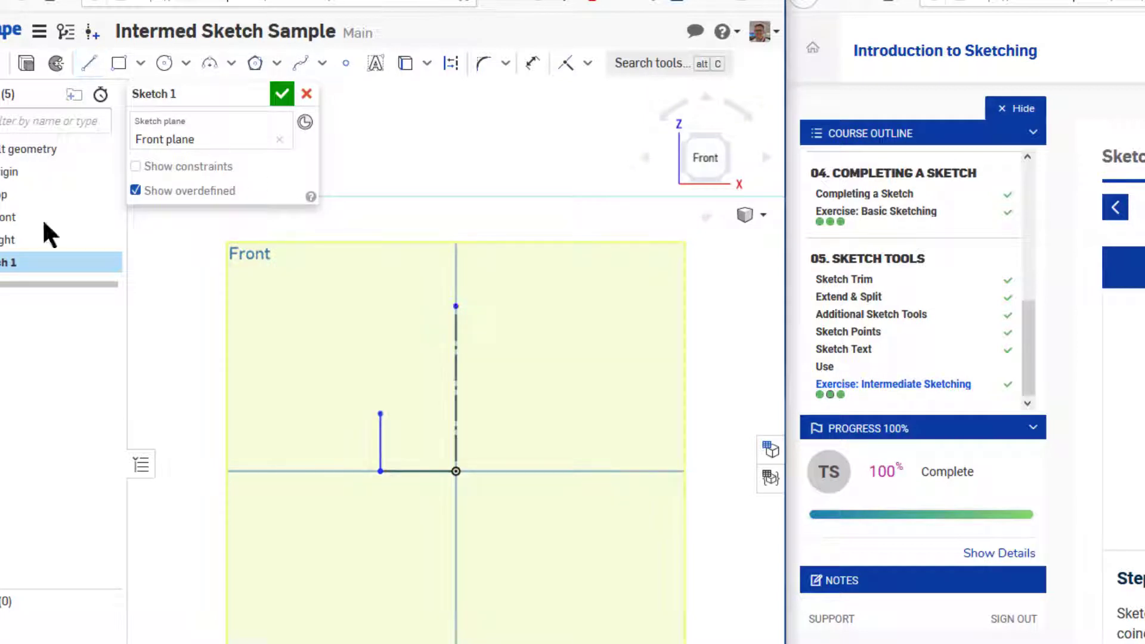
Show the sketch constraints and apply a Vertical constraint to the short upright line
key(shift+c)
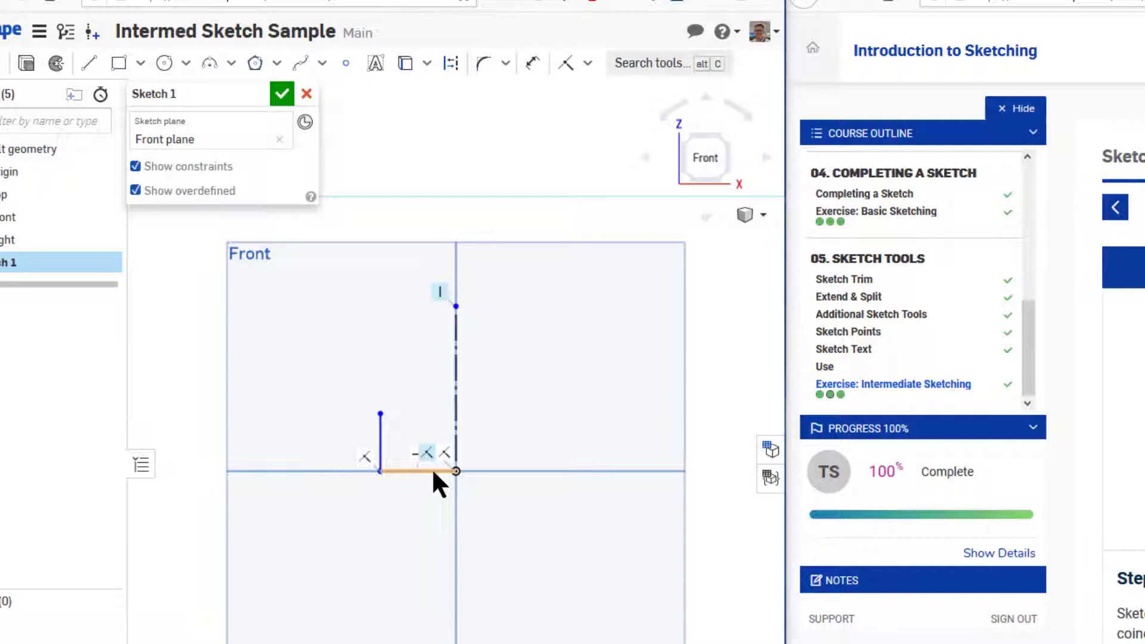
click(380, 442)
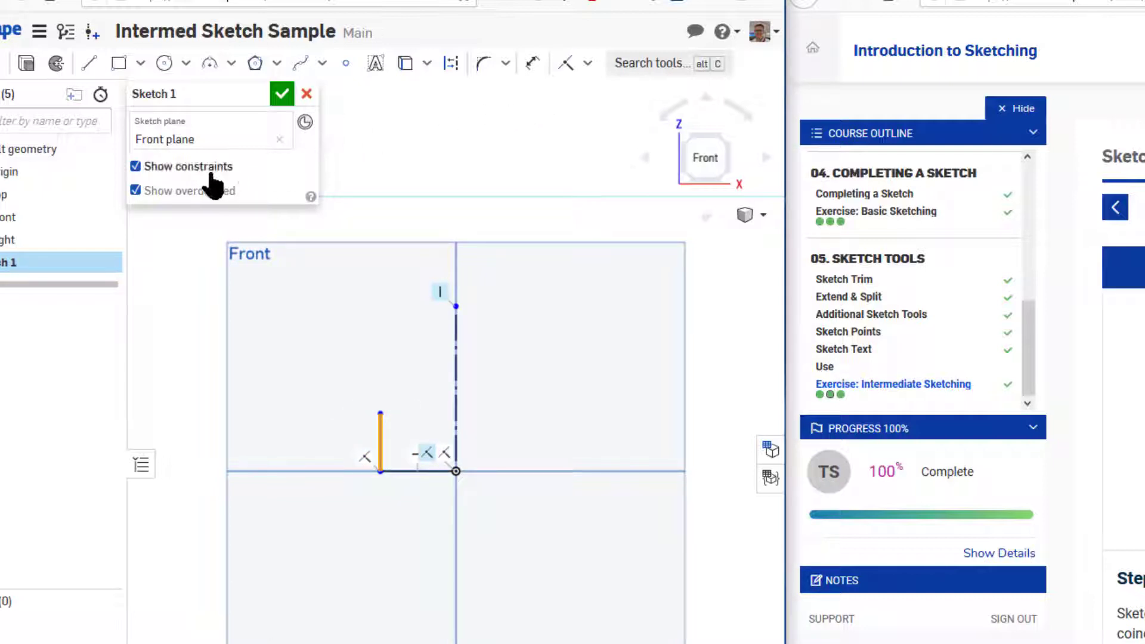
click(588, 64)
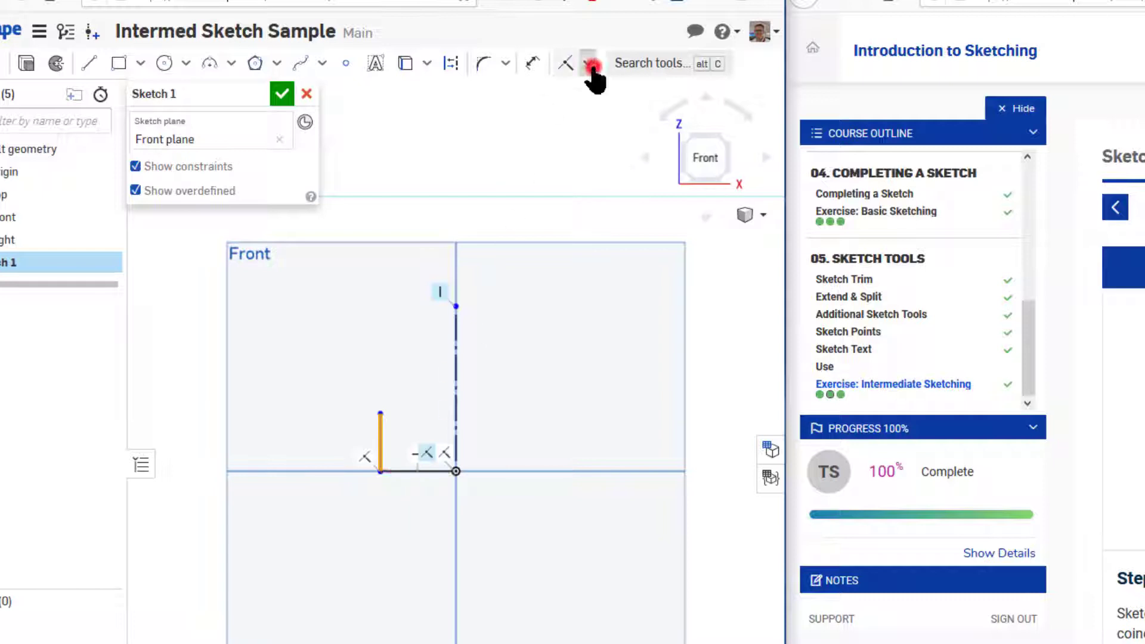
click(594, 239)
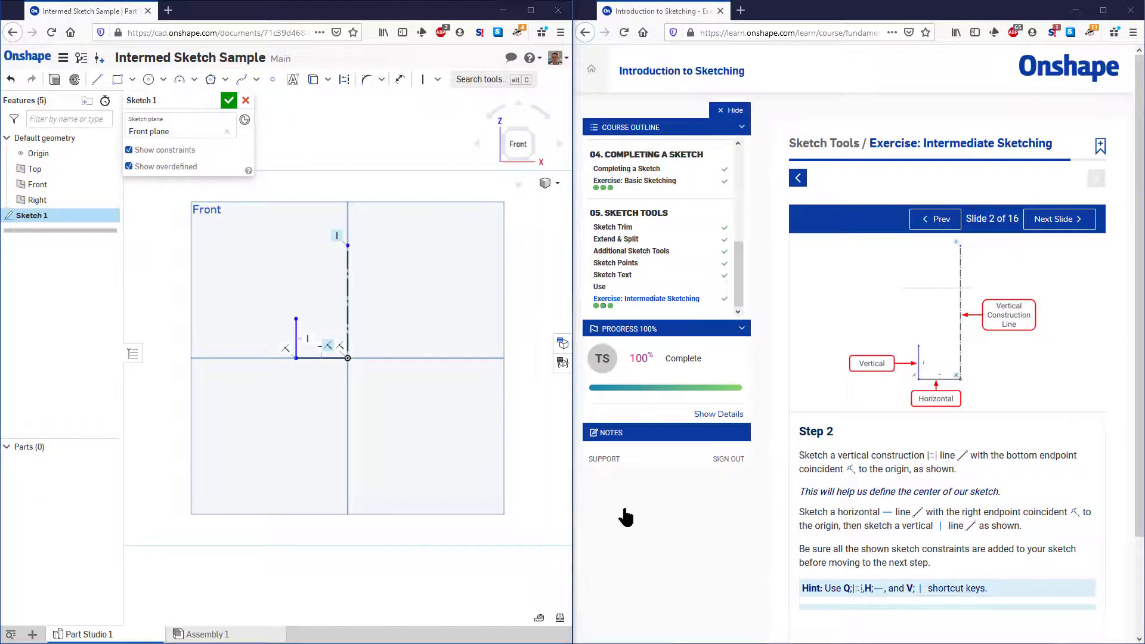
Advance the exercise to slide 3 and sketch a 3-point arc of about 13.5 mm radius upward from the short vertical line, bulging toward the construction line
click(1056, 218)
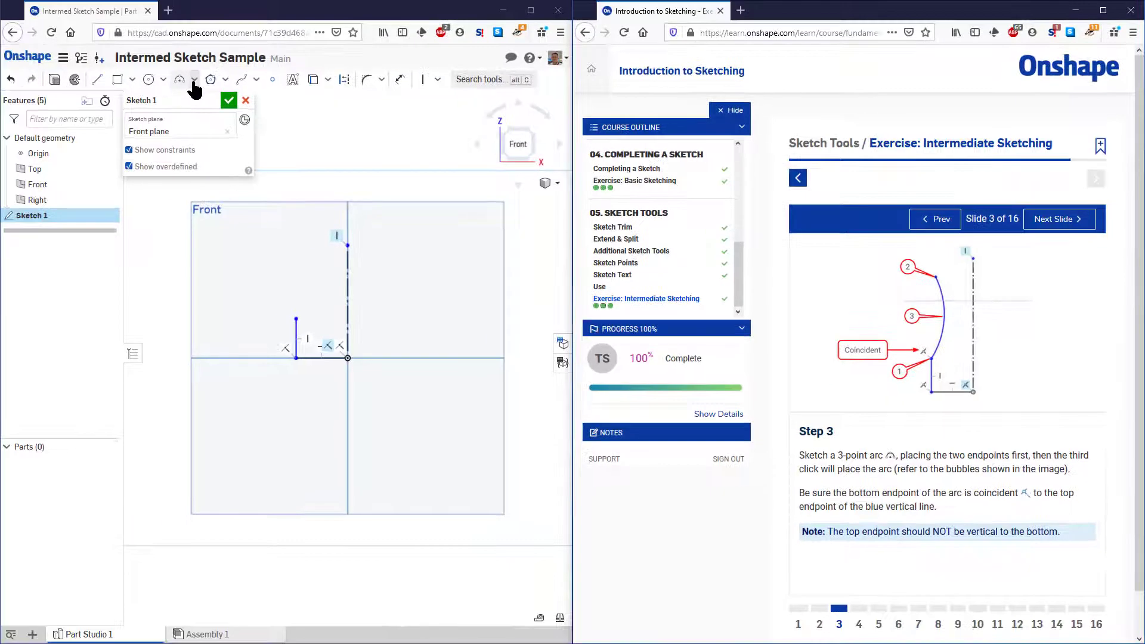
click(194, 82)
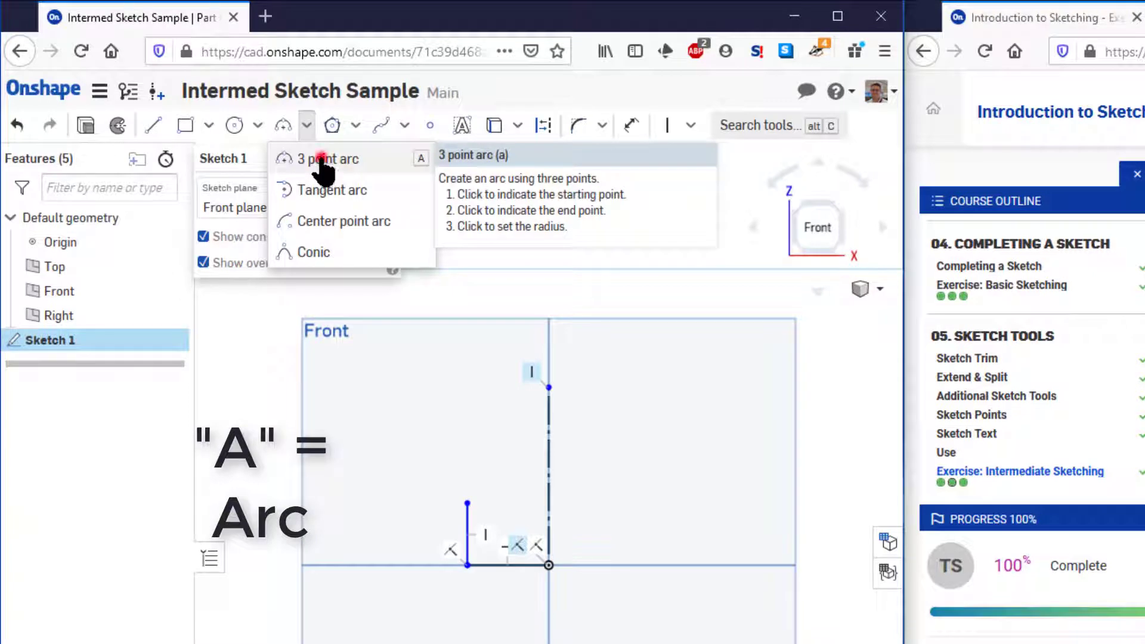
click(321, 159)
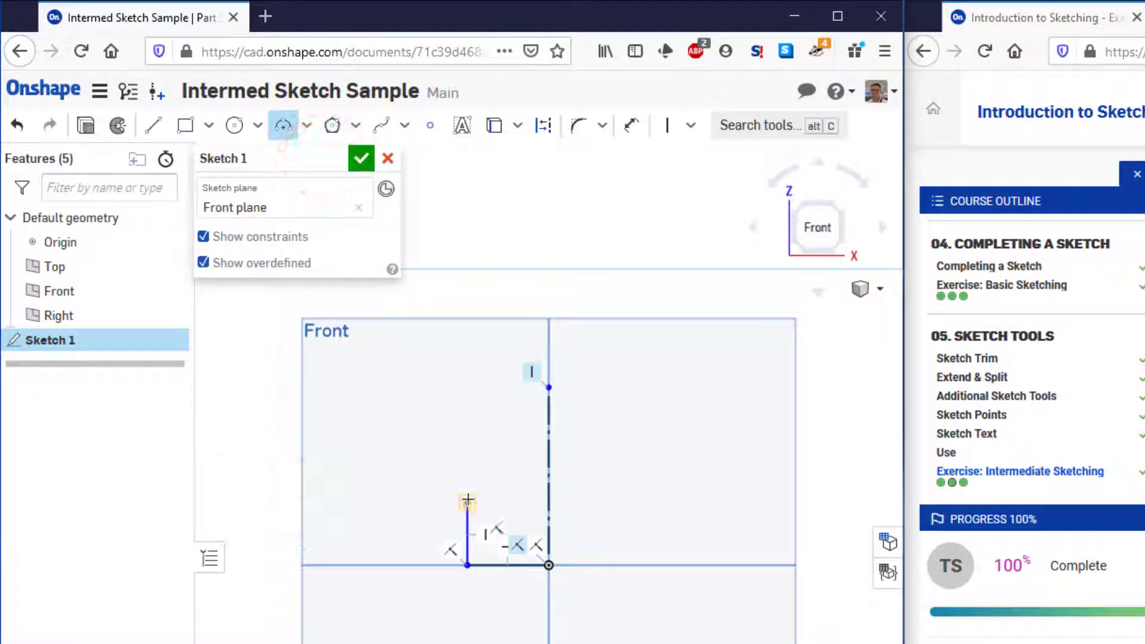
click(467, 503)
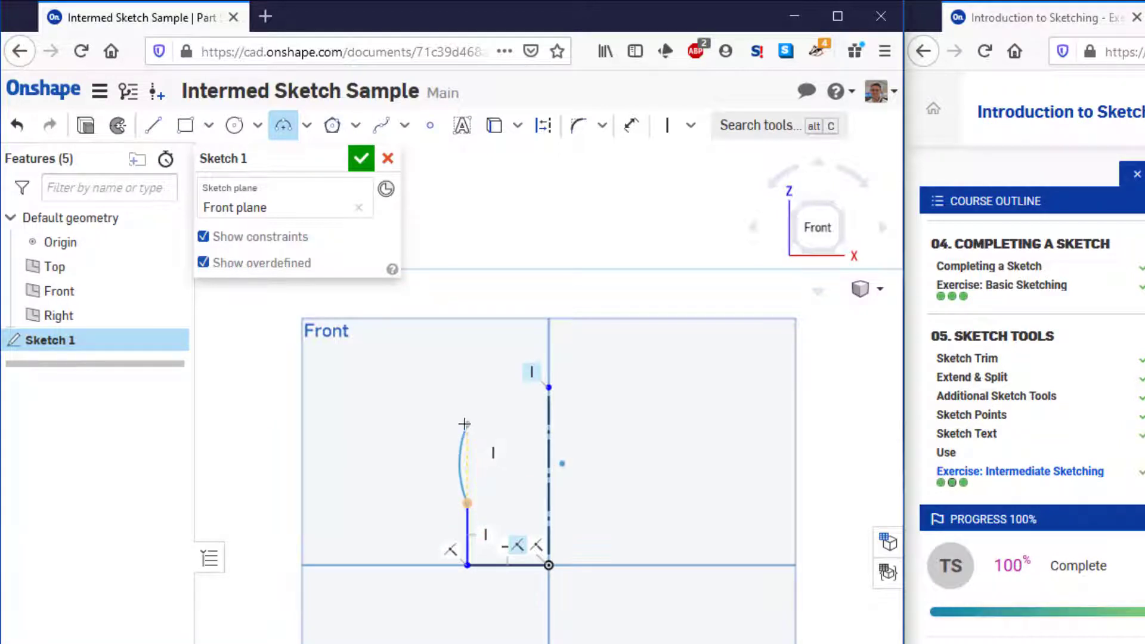
click(465, 424)
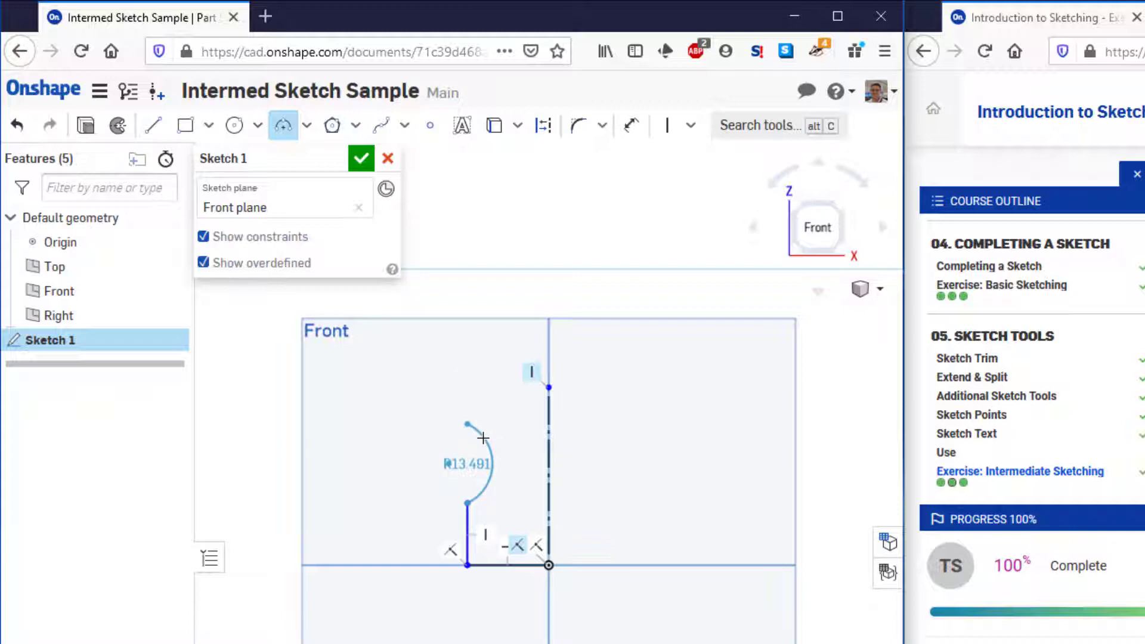
click(484, 438)
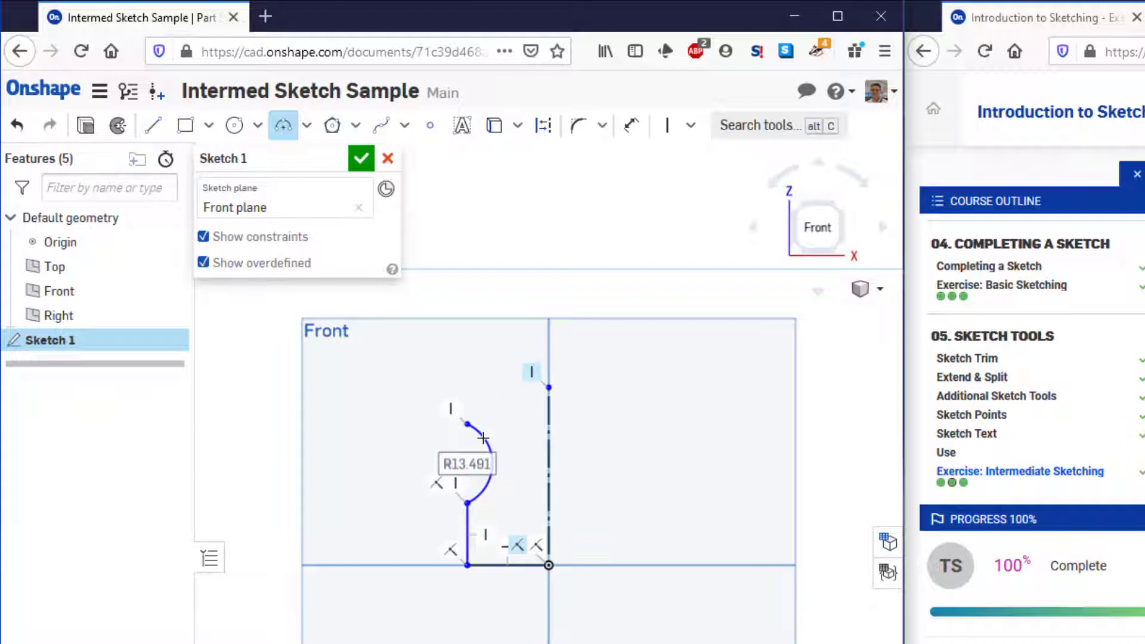
Leave the arc tool, view the expanded sketch toolbar in a maximized browser window, and return the window to half-screen
key(Escape)
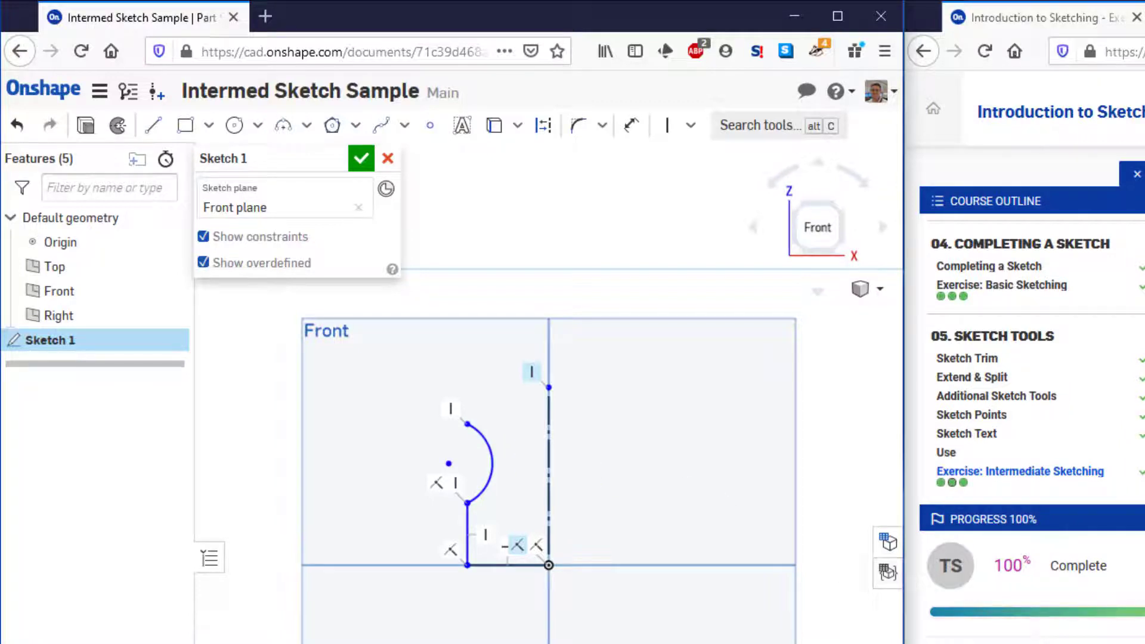
key(alt+Tab)
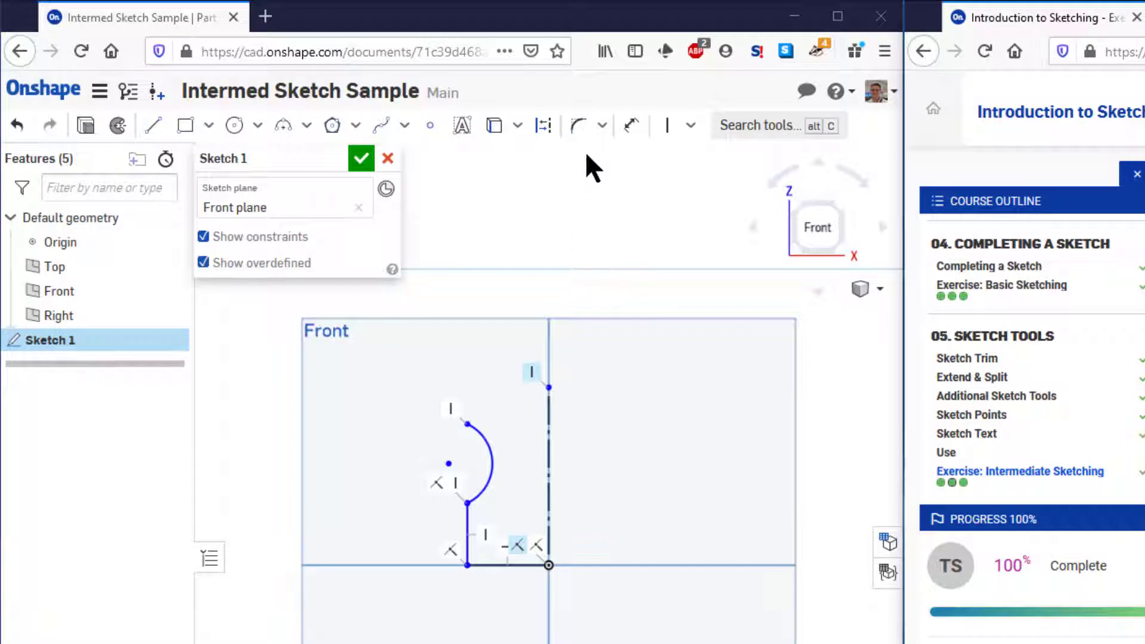
click(838, 17)
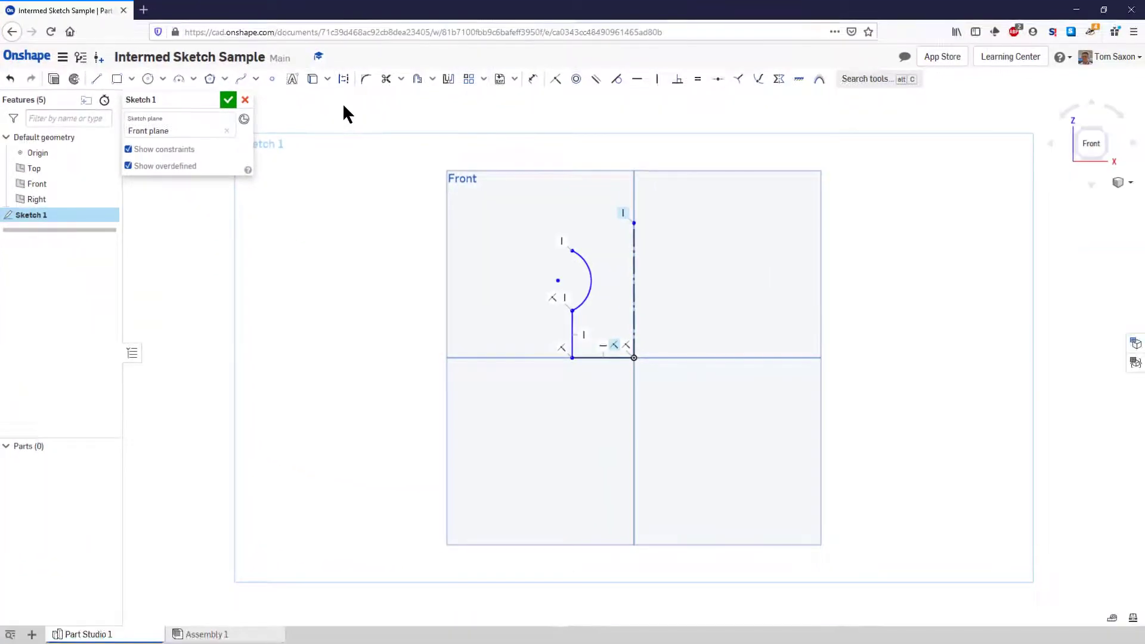
key(ctrl)
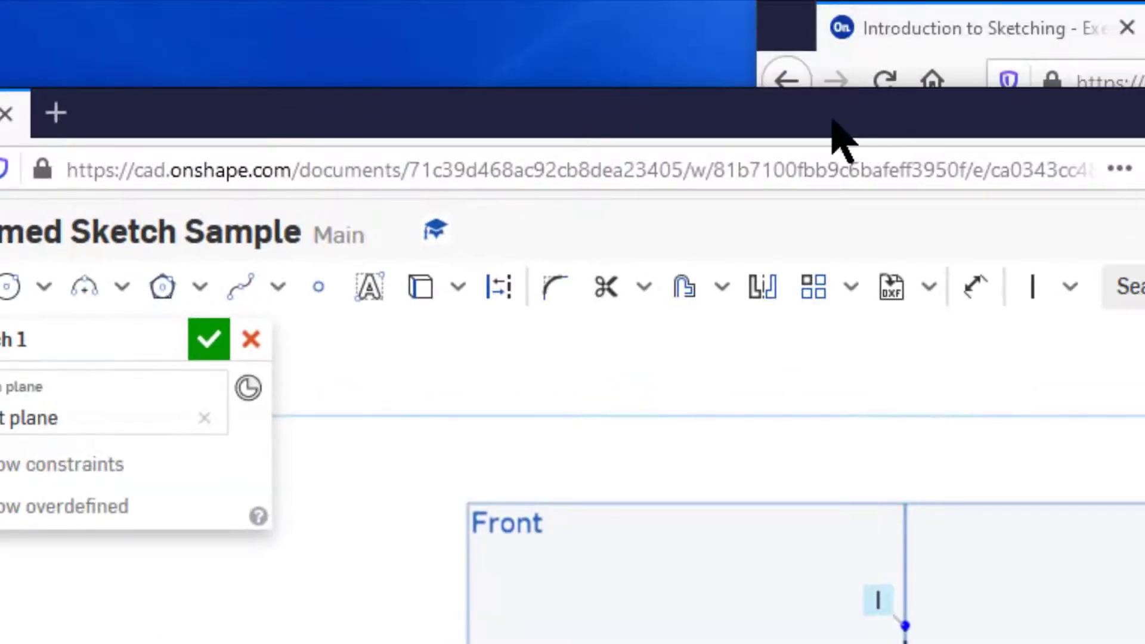
mouse_move(833, 118)
mouse_down()
mouse_move(558, 146)
mouse_move(0, 153)
mouse_up()
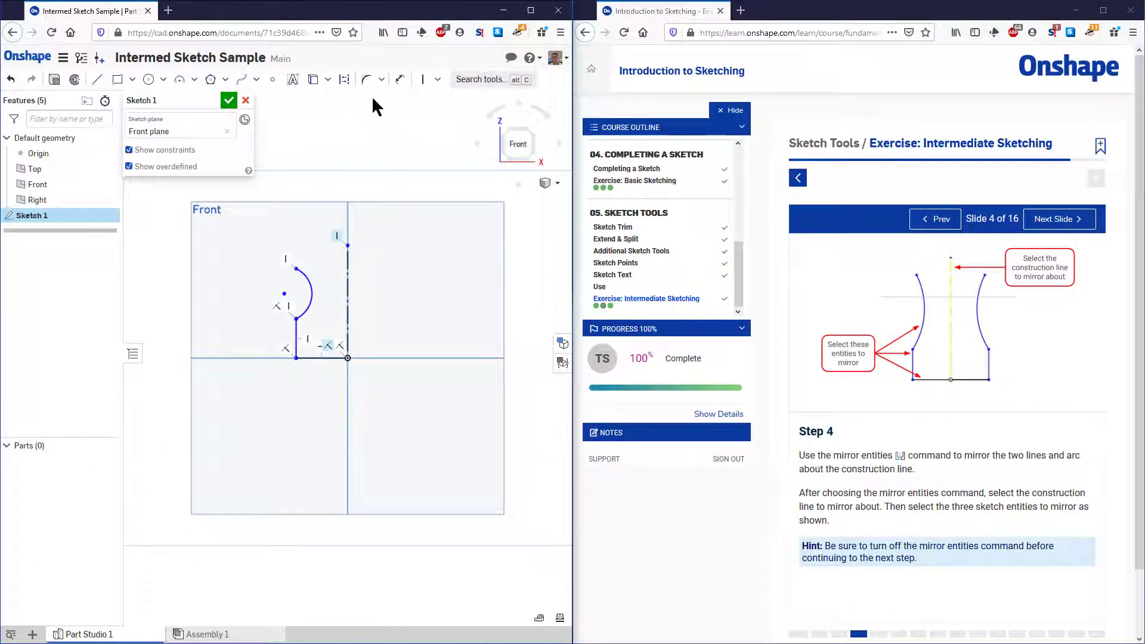
Mirror the arc, the short vertical line and the horizontal base line about the vertical construction line
click(381, 80)
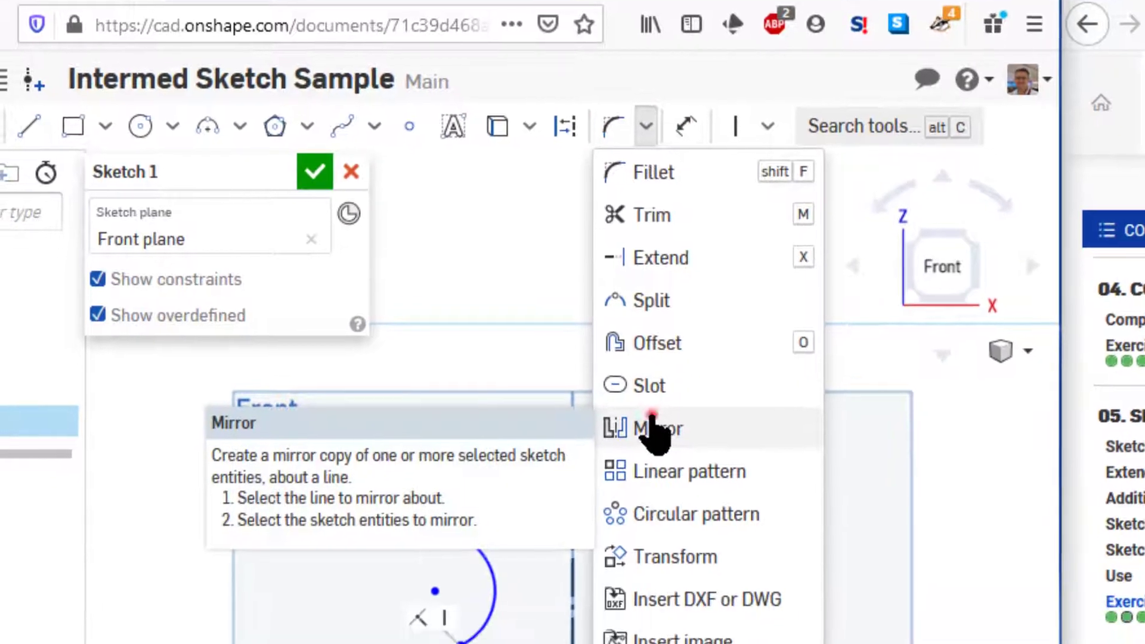
click(653, 428)
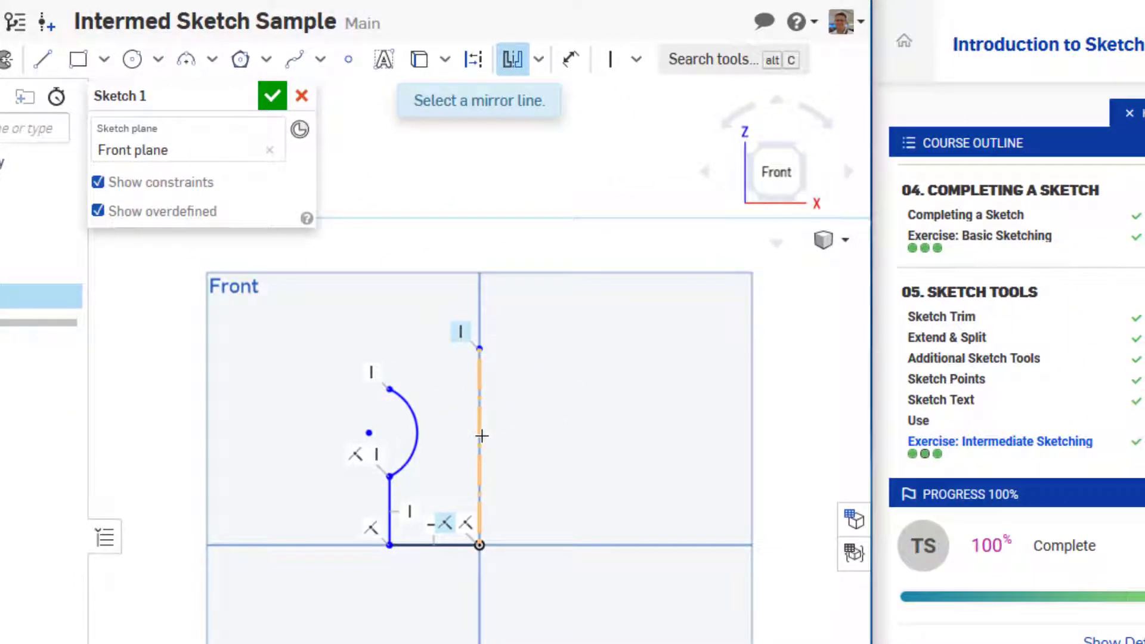
click(483, 436)
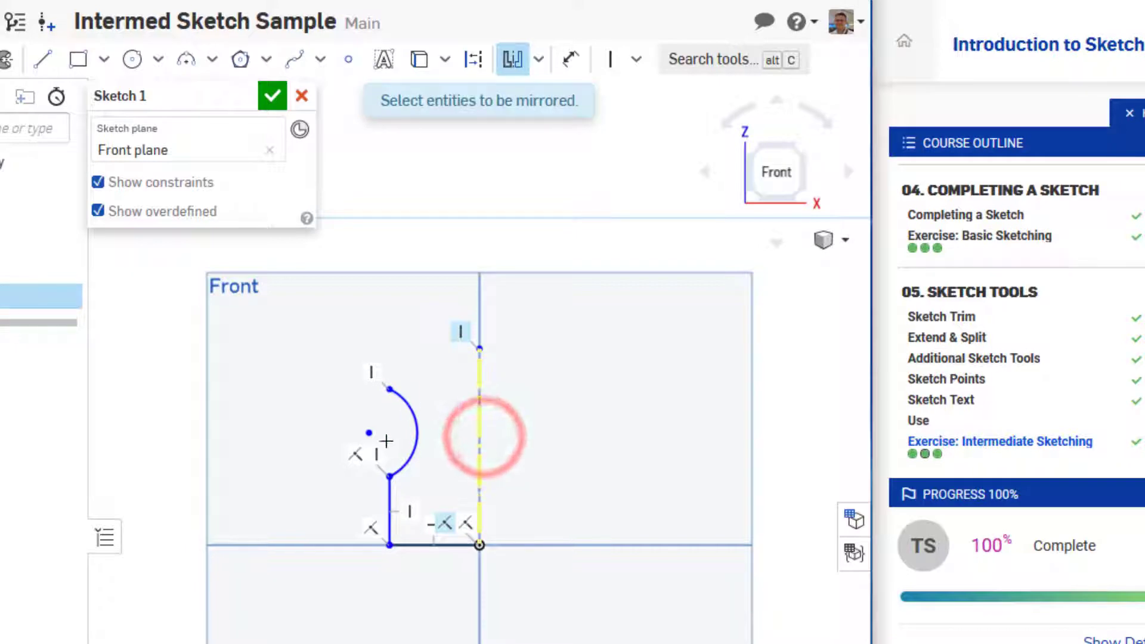
click(415, 447)
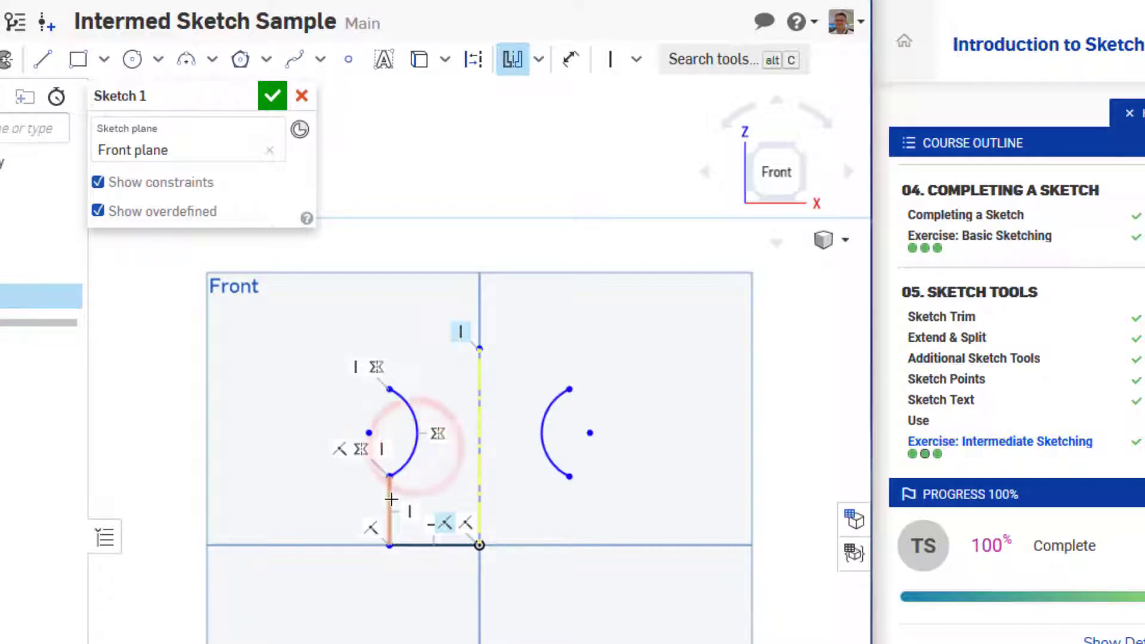
click(390, 499)
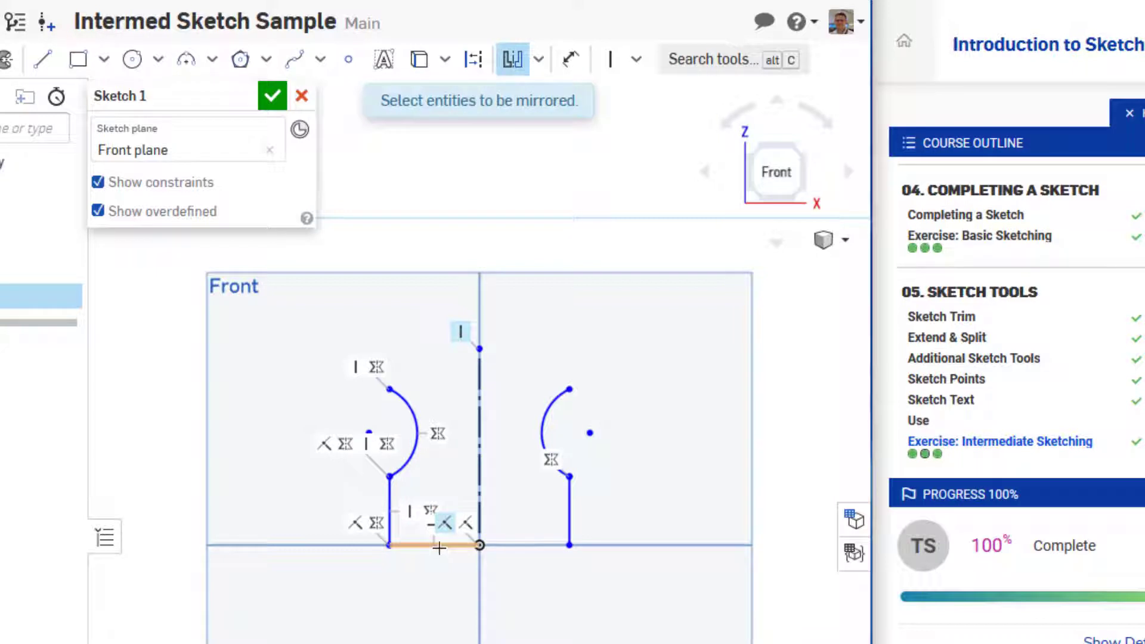
click(439, 548)
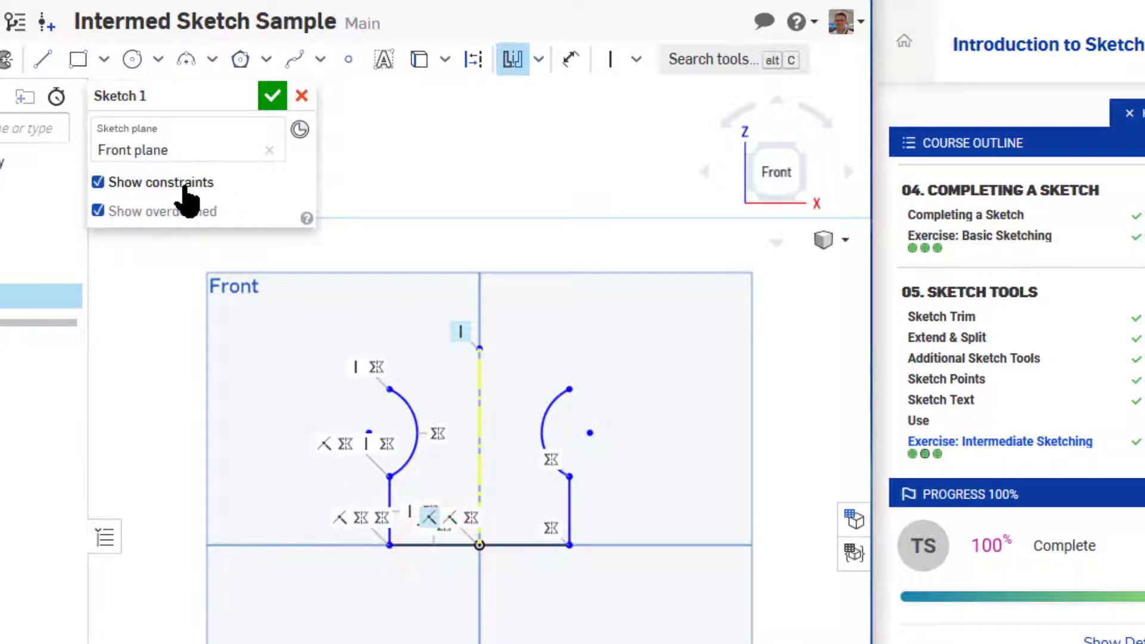
Hide the sketch constraints and sketch a tangent arc from the left side arc's upper endpoint to the right side arc's upper endpoint
click(183, 185)
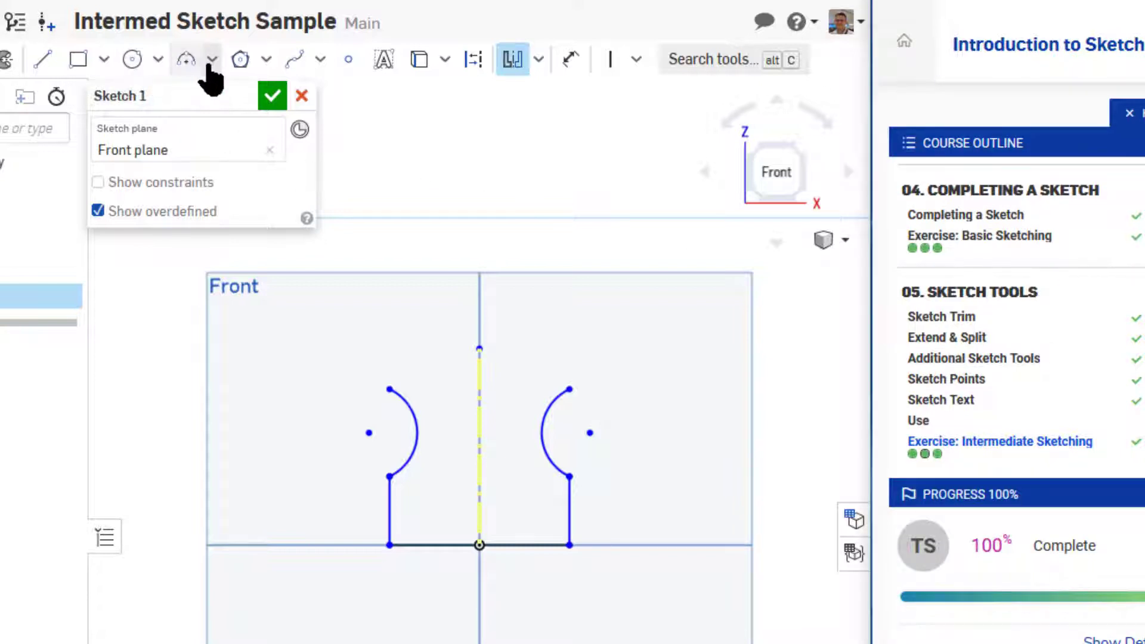
click(211, 59)
click(205, 129)
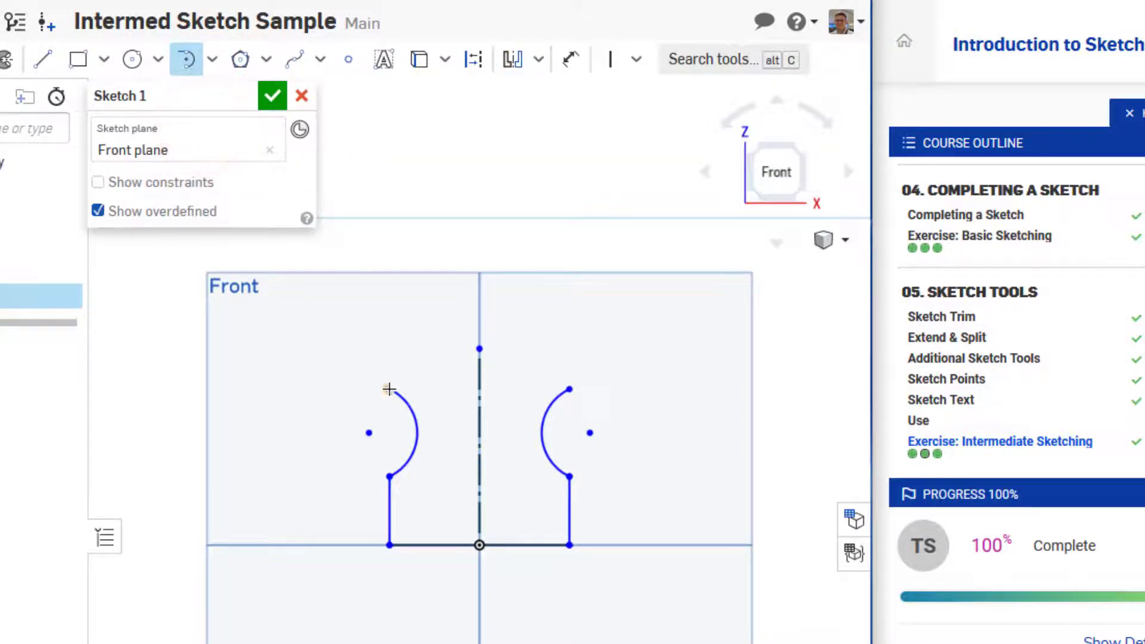
click(389, 389)
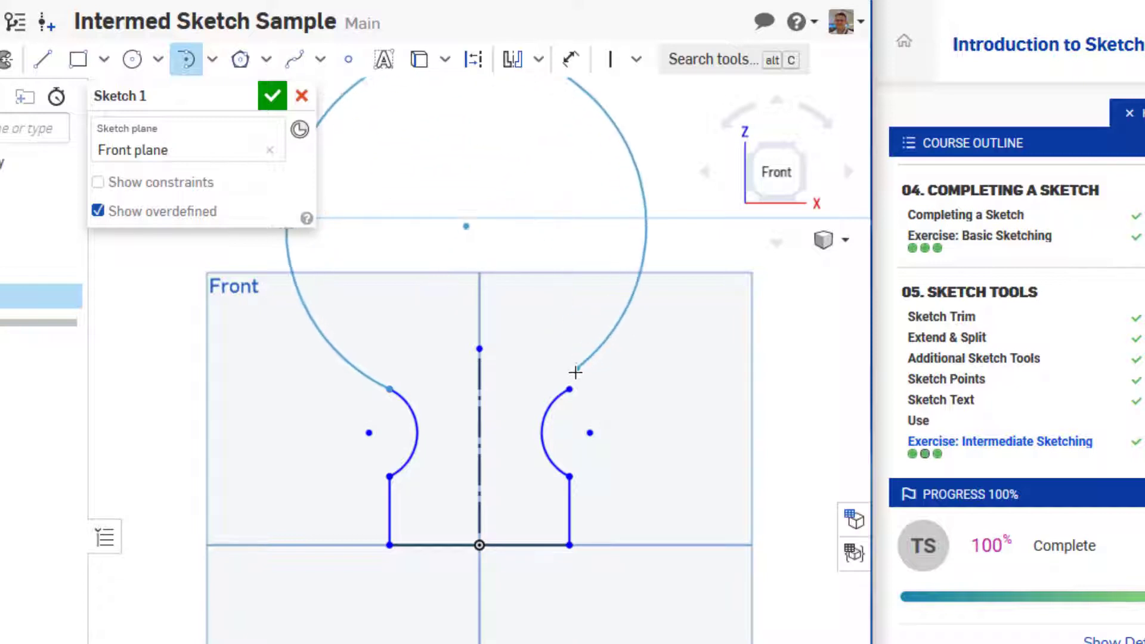
click(571, 386)
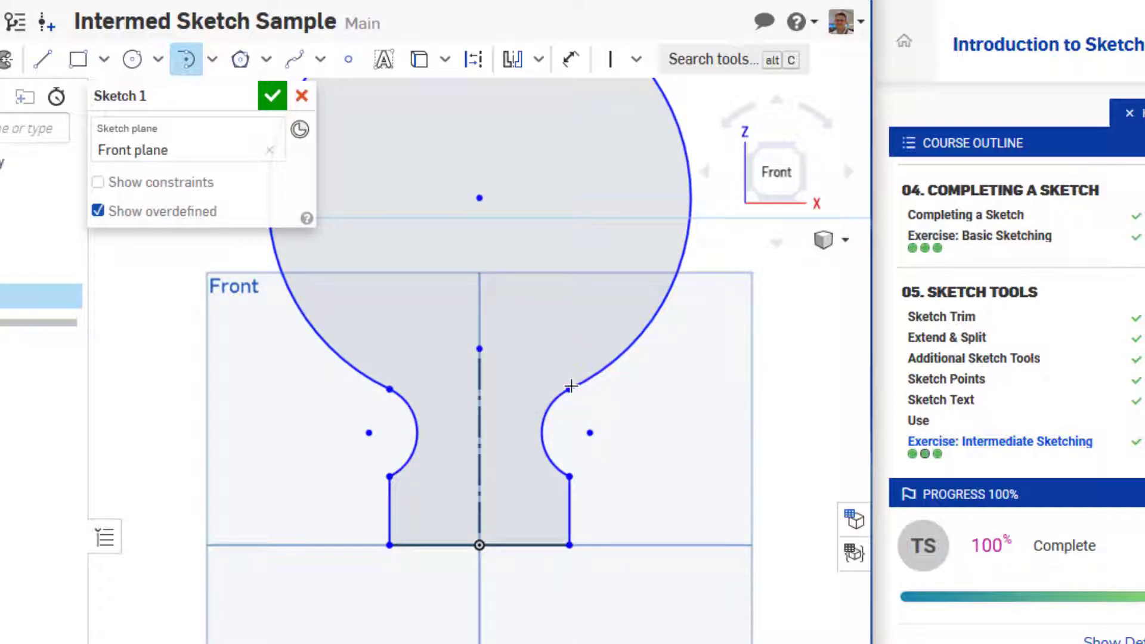
Leave the tangent arc tool and move the large arc's center point onto the construction line's upper endpoint so they are coincident
scroll(569, 383, down, 2)
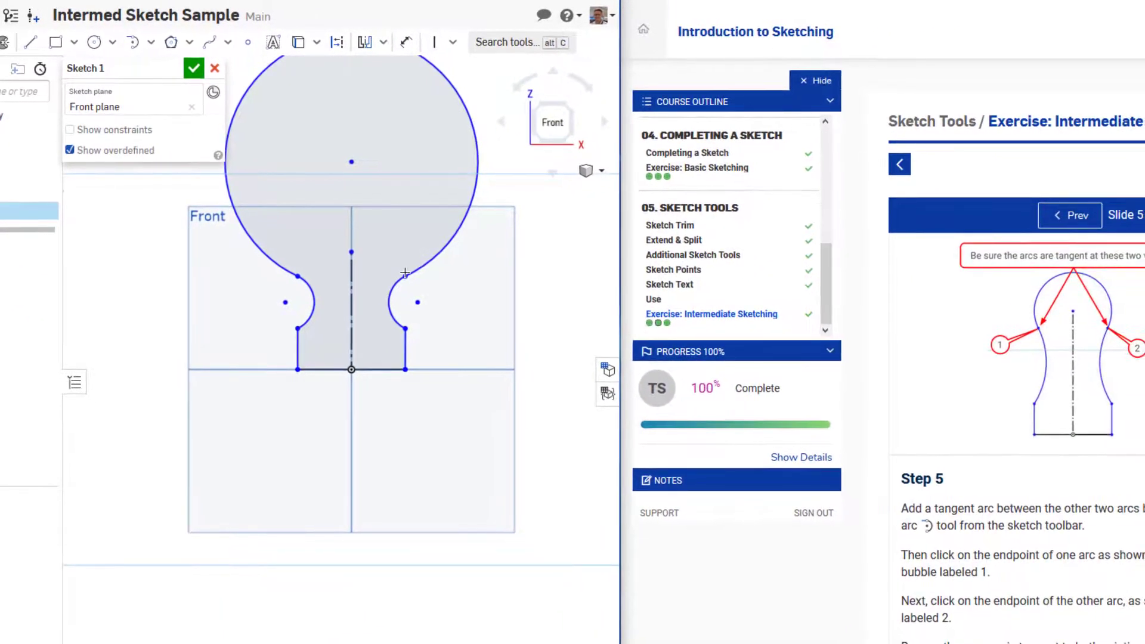
middle_drag(414, 86, 404, 270)
key(Escape)
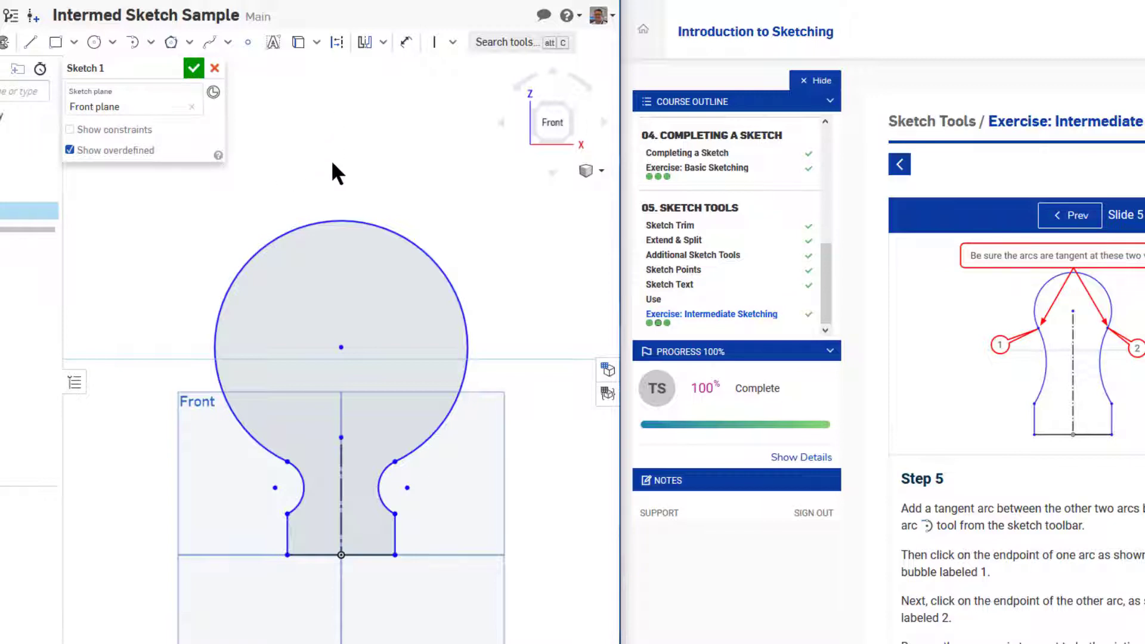
drag(341, 347, 341, 436)
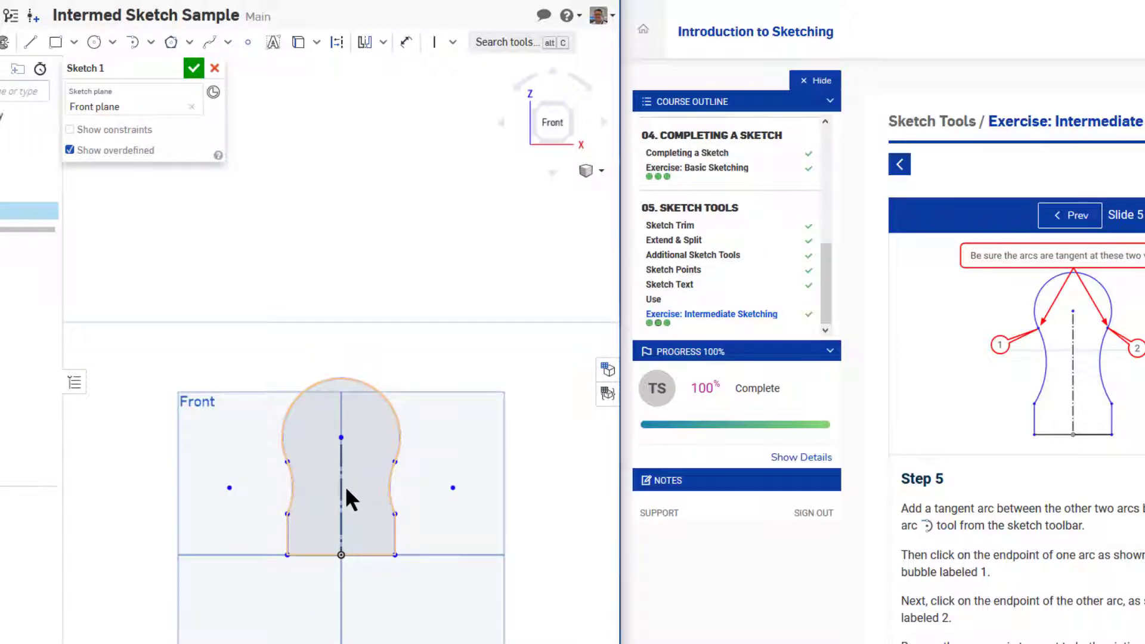
Show and hide the sketch constraints to examine the ones applied around the profile
click(109, 131)
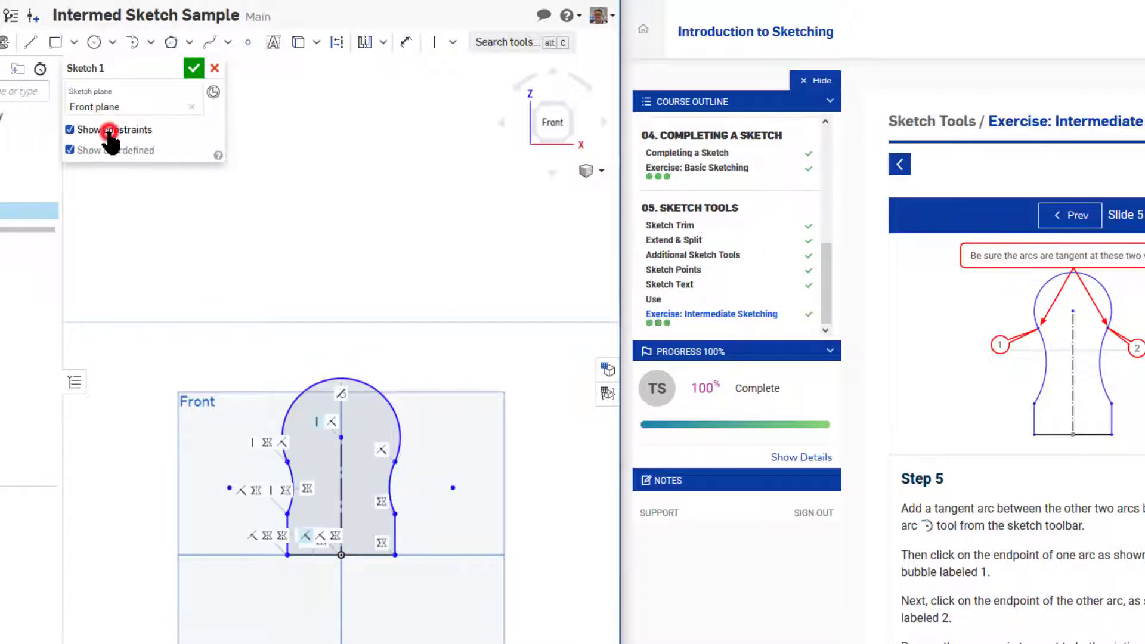
click(109, 133)
click(109, 132)
click(109, 133)
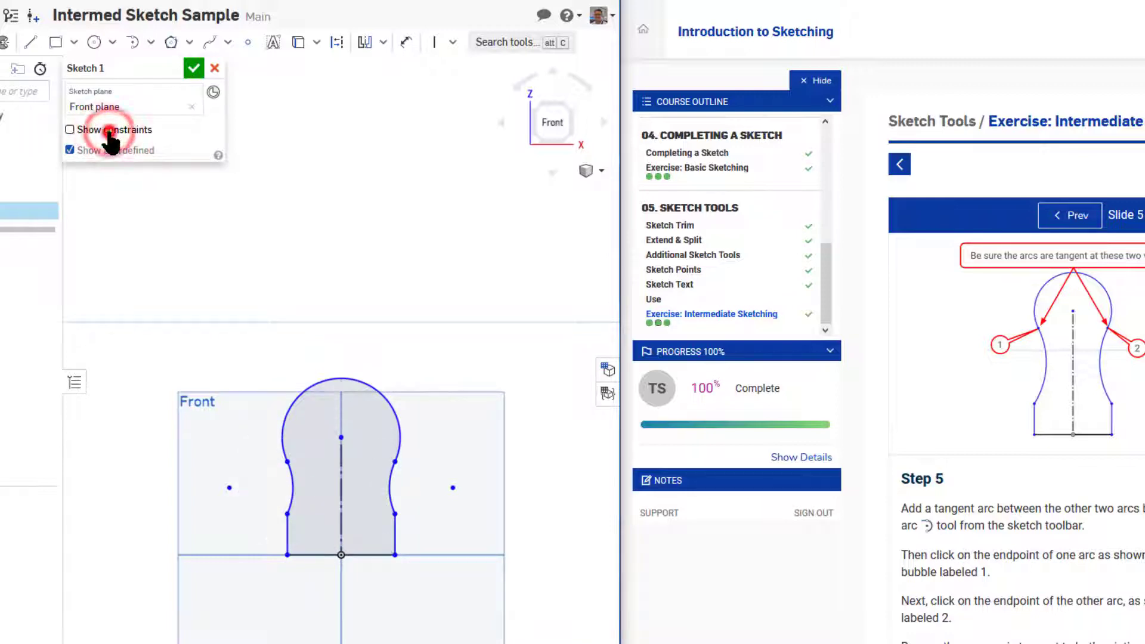
Apply a Tangent constraint between the large top arc and the right side arc, and show the sketch constraints
click(396, 411)
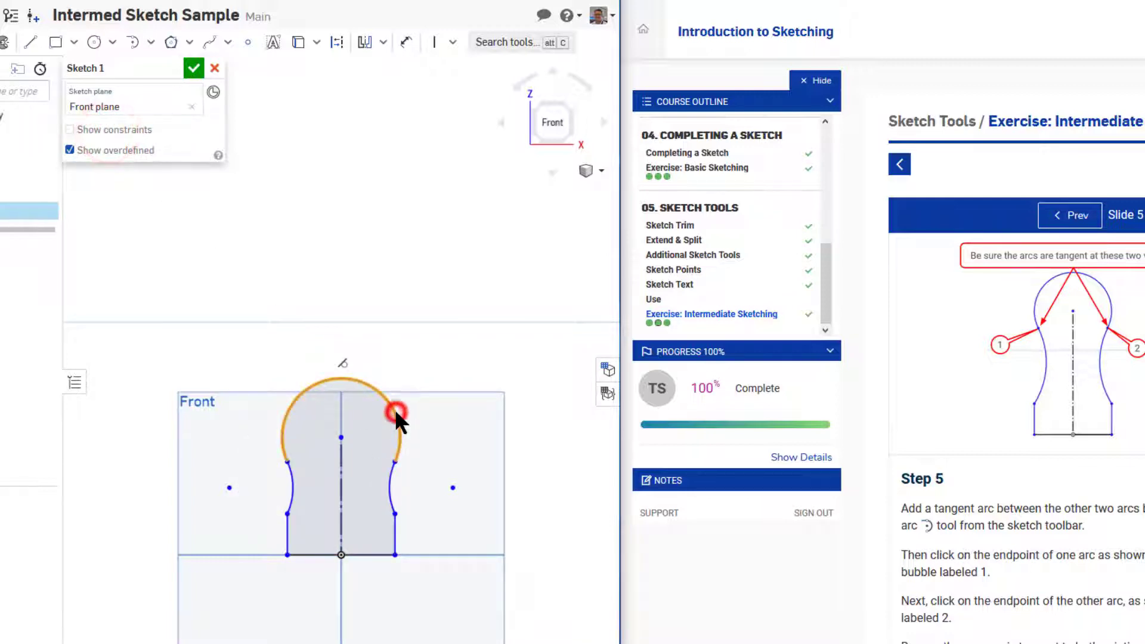
click(391, 488)
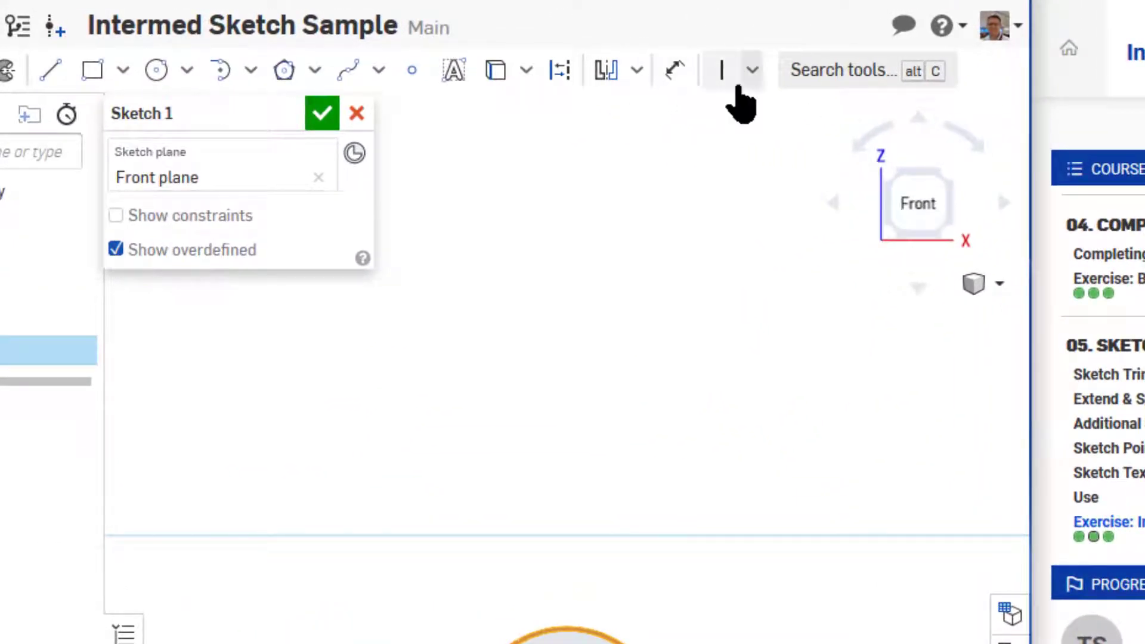
click(753, 71)
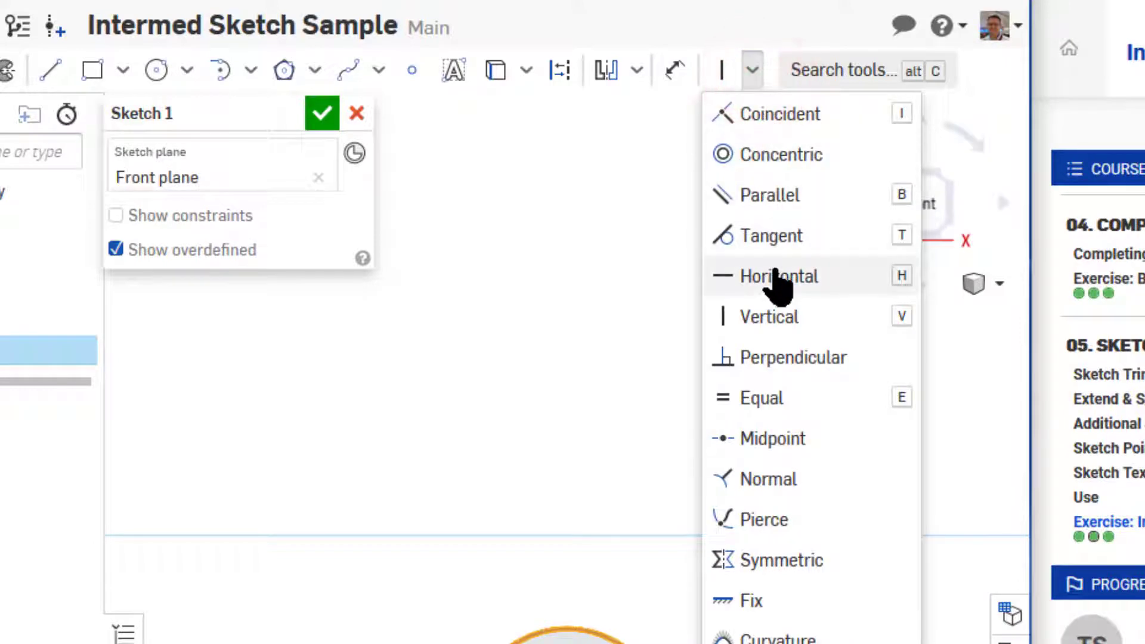
click(770, 236)
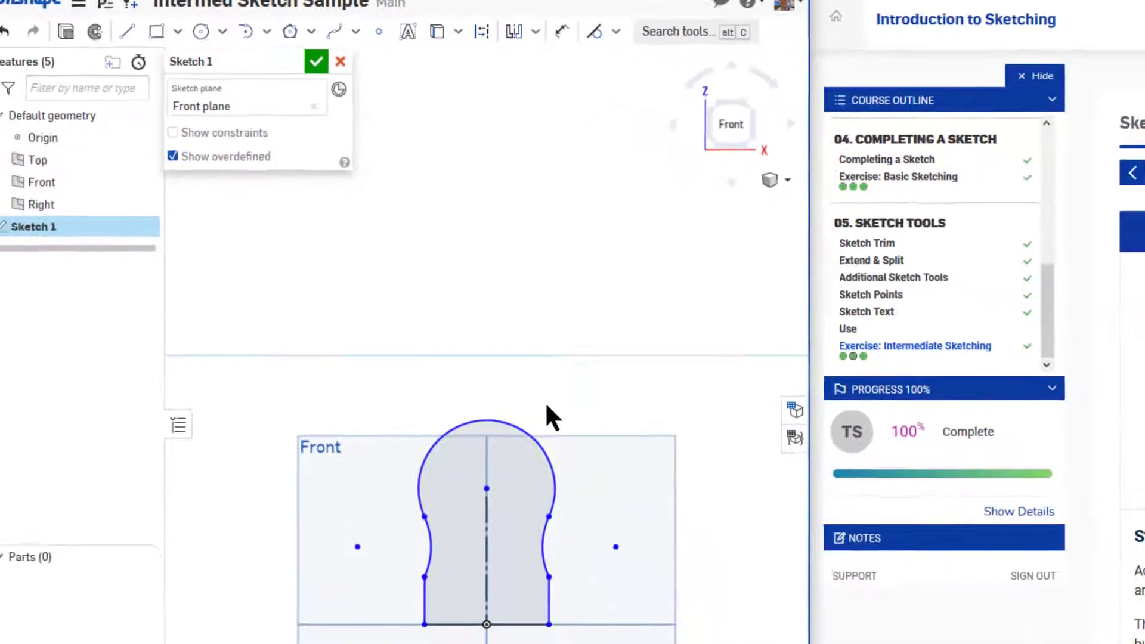
click(217, 127)
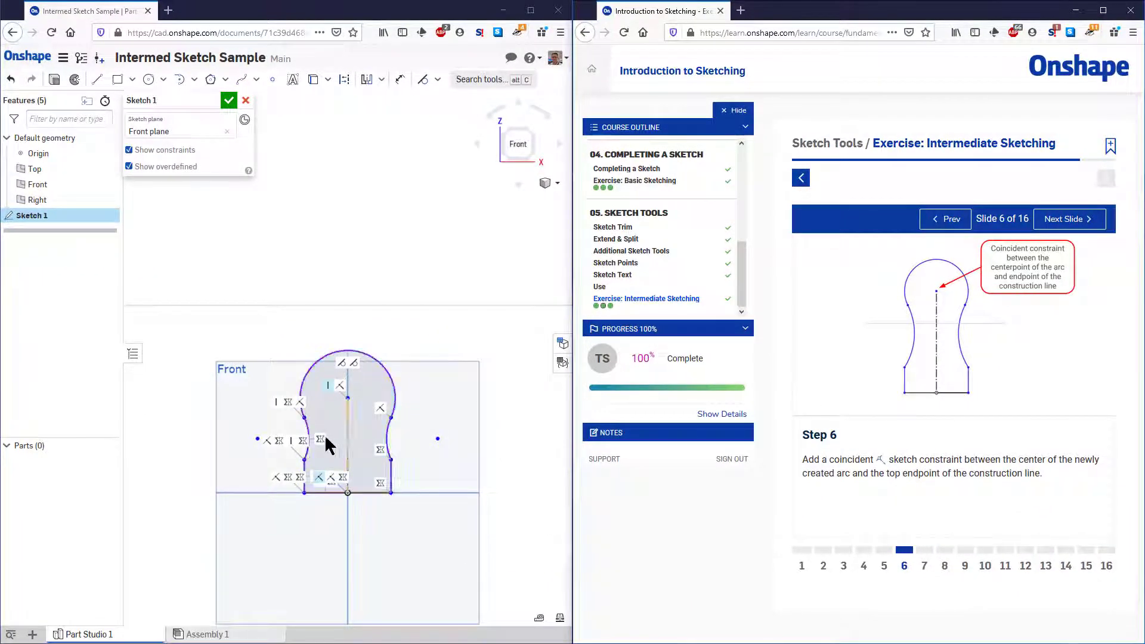
Move the construction line's upper endpoint upward to a line length of about 65 mm and advance the exercise to slide 7
drag(347, 400, 348, 382)
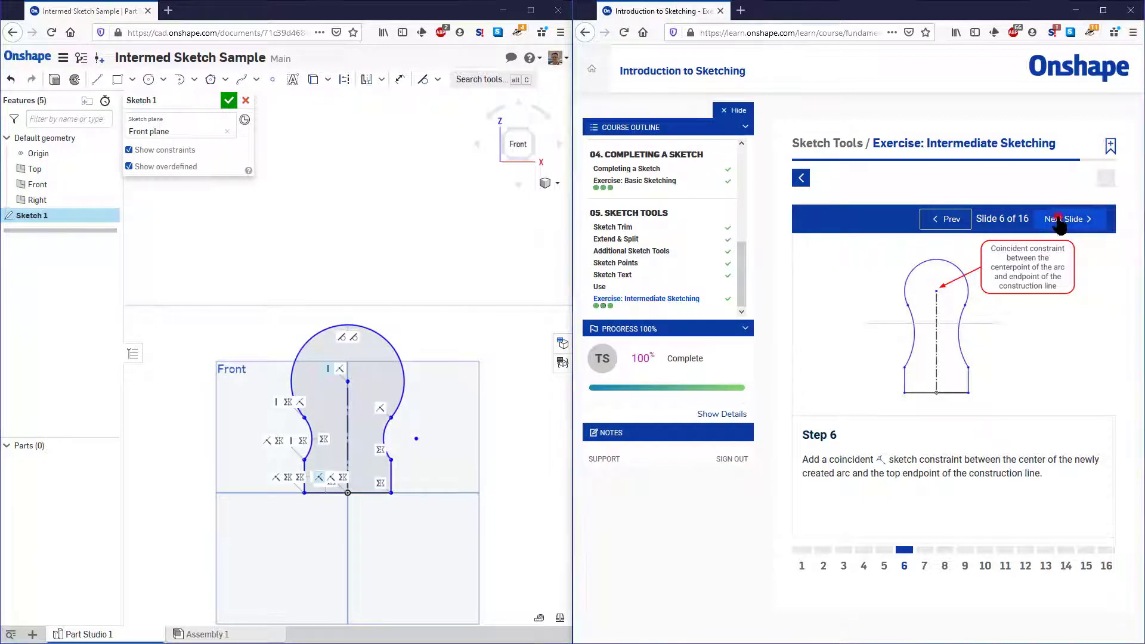
click(1062, 236)
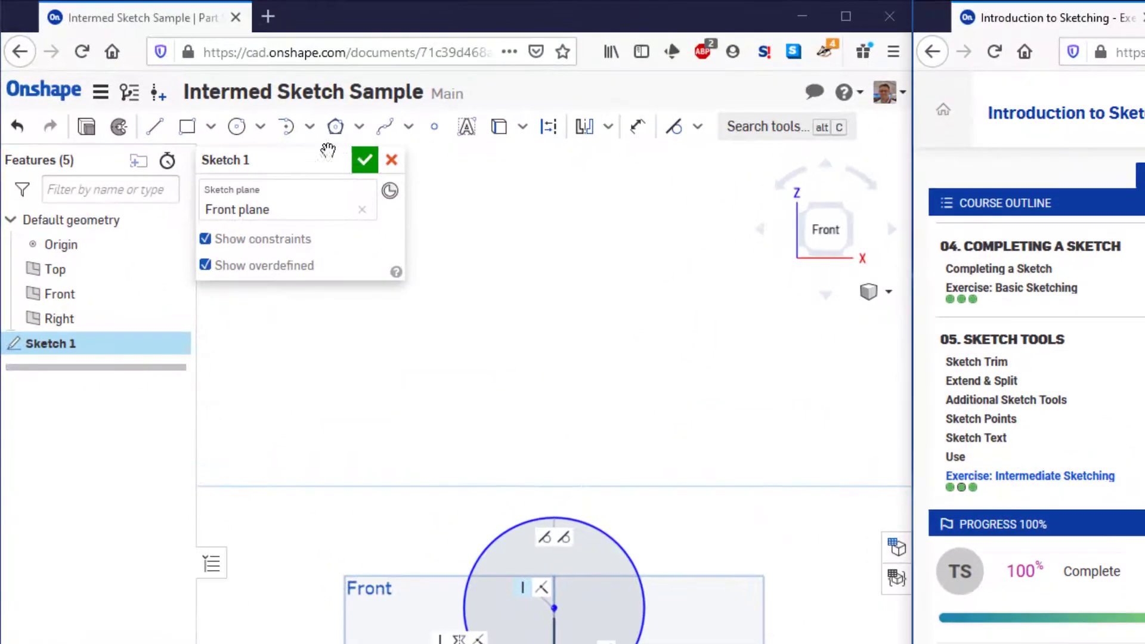
Dimension the vertical construction line's length at 200 mm, placing the dimension to the right of the profile
click(638, 126)
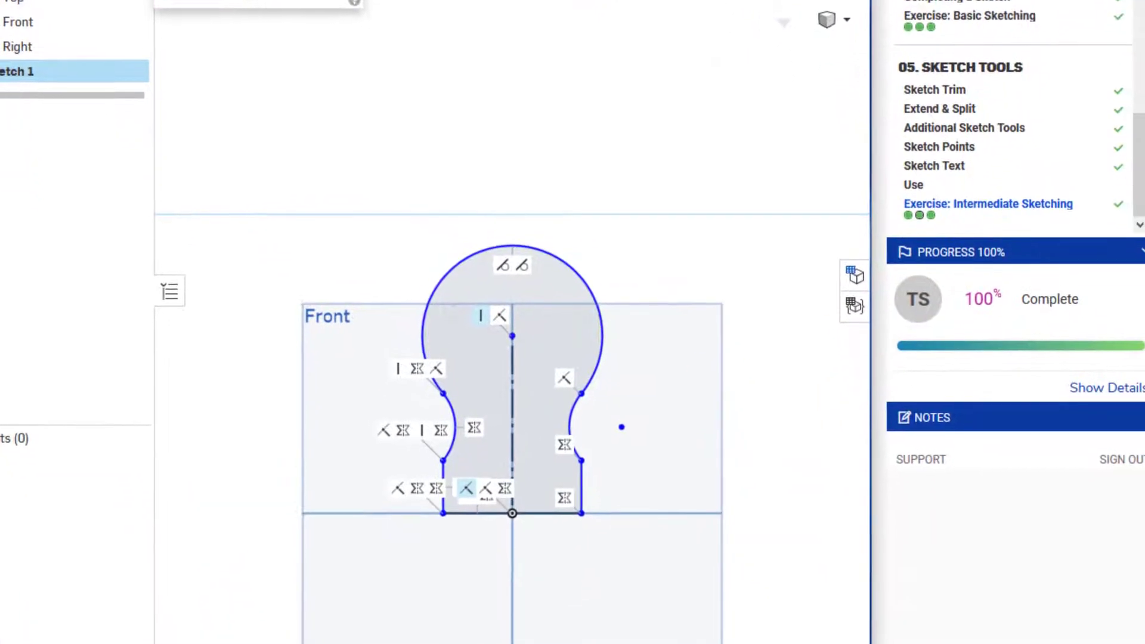
click(511, 366)
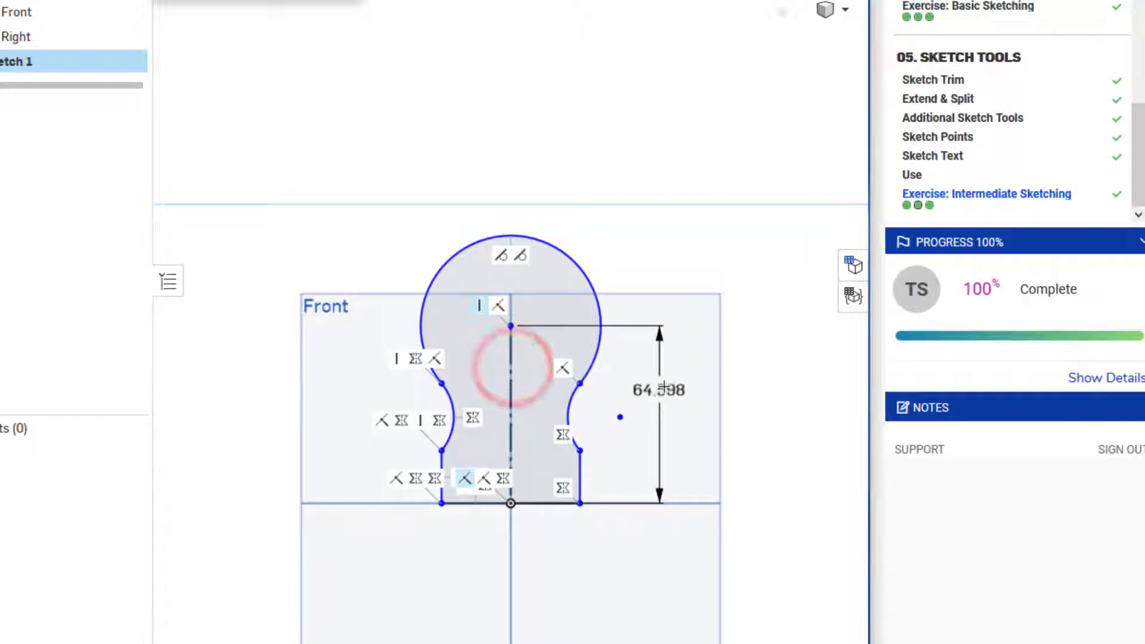
click(664, 386)
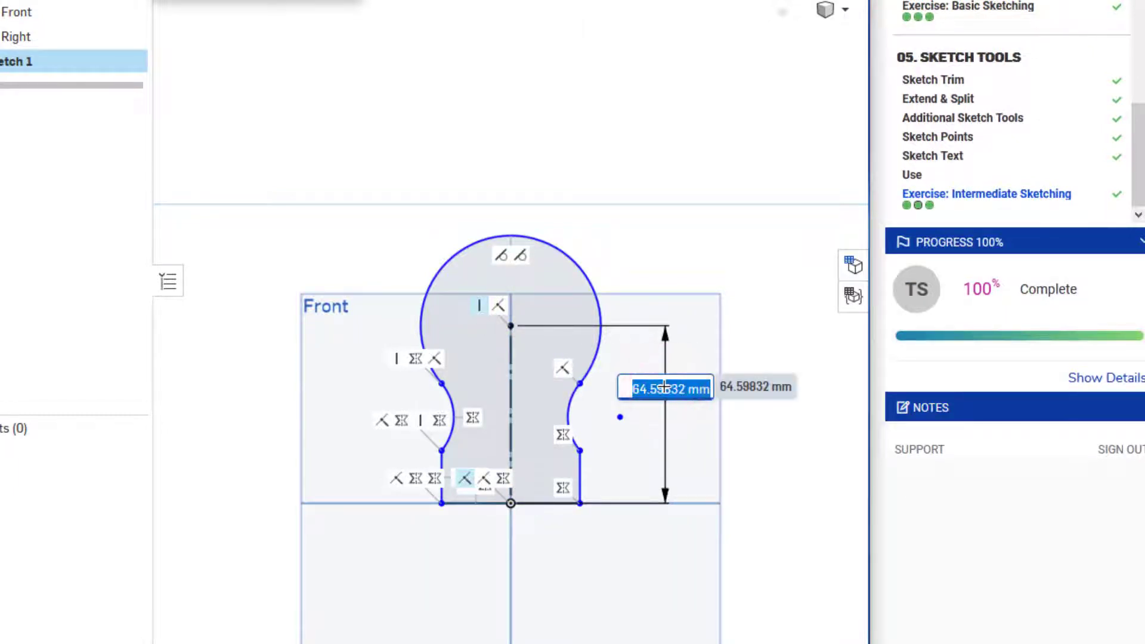
text(2)
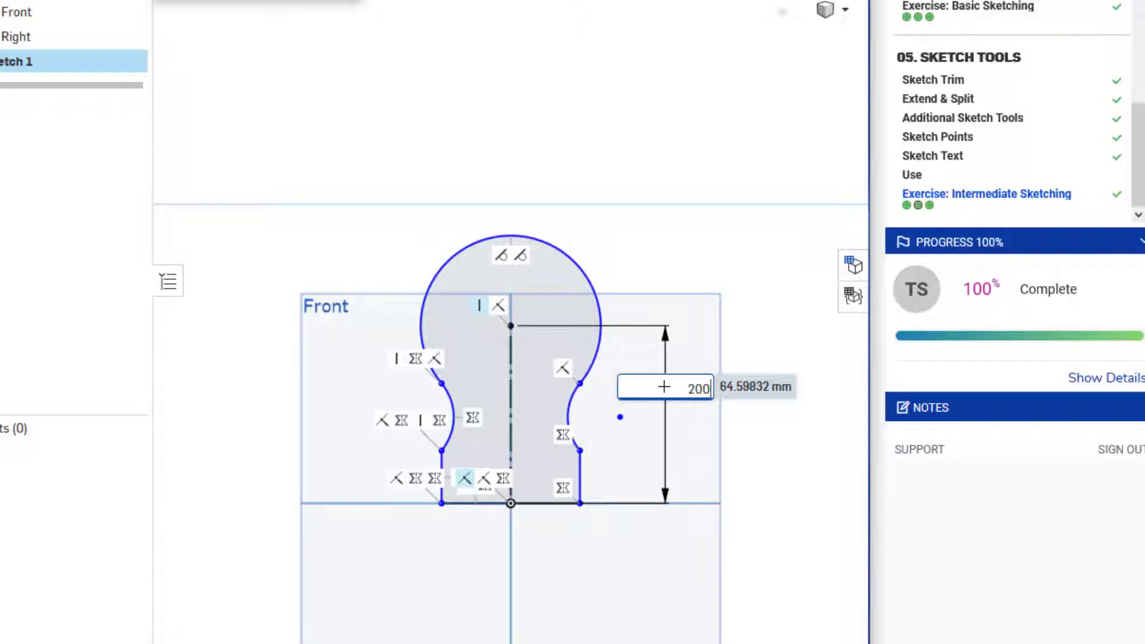
text(00)
key(Return)
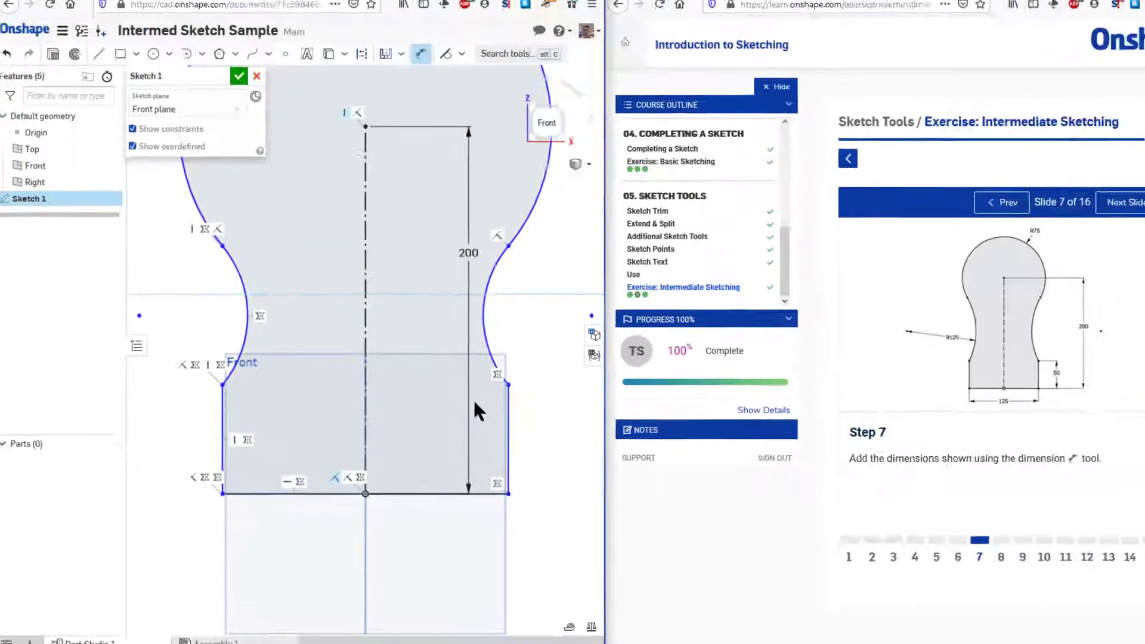
Dimension the left concave side arc's radius at 125 mm, placing the dimension outside the profile
scroll(451, 415, down, 3)
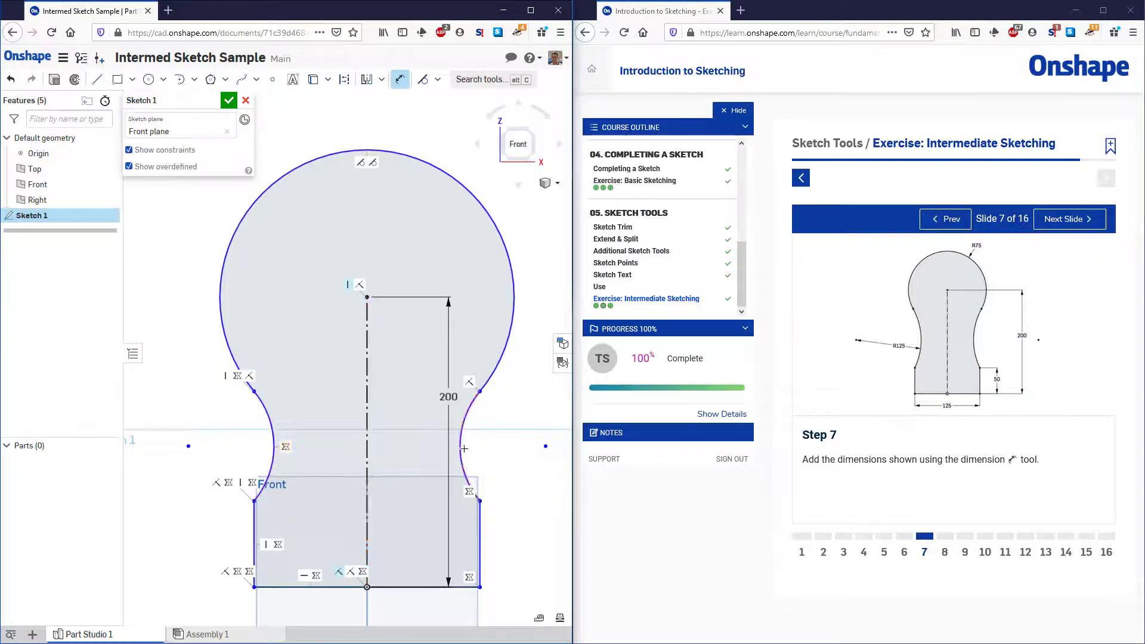
click(273, 430)
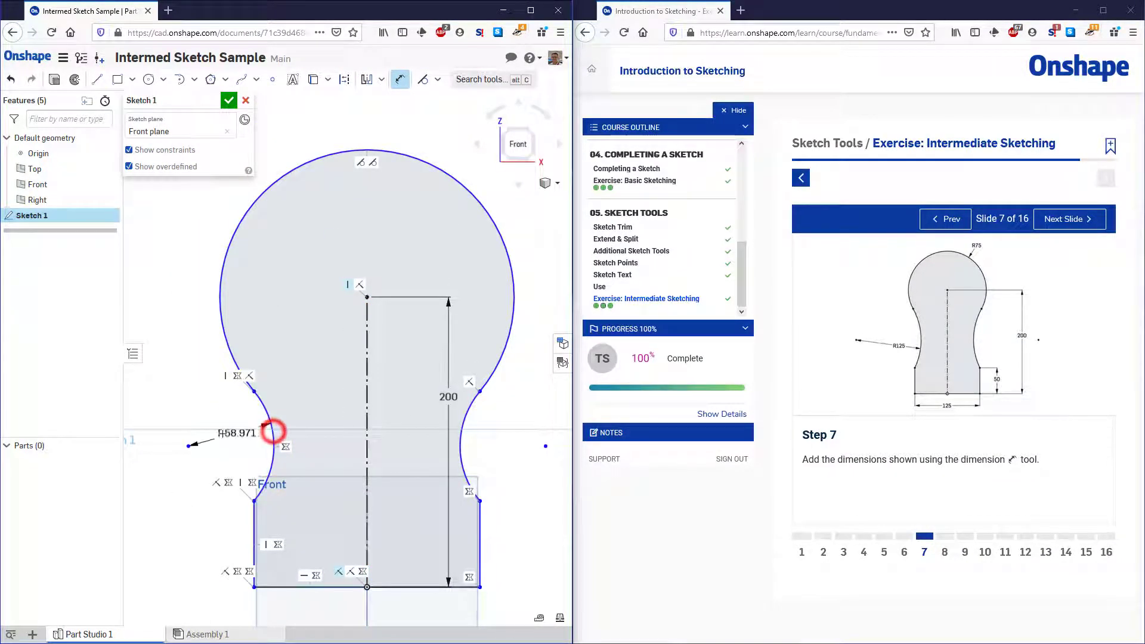
click(223, 431)
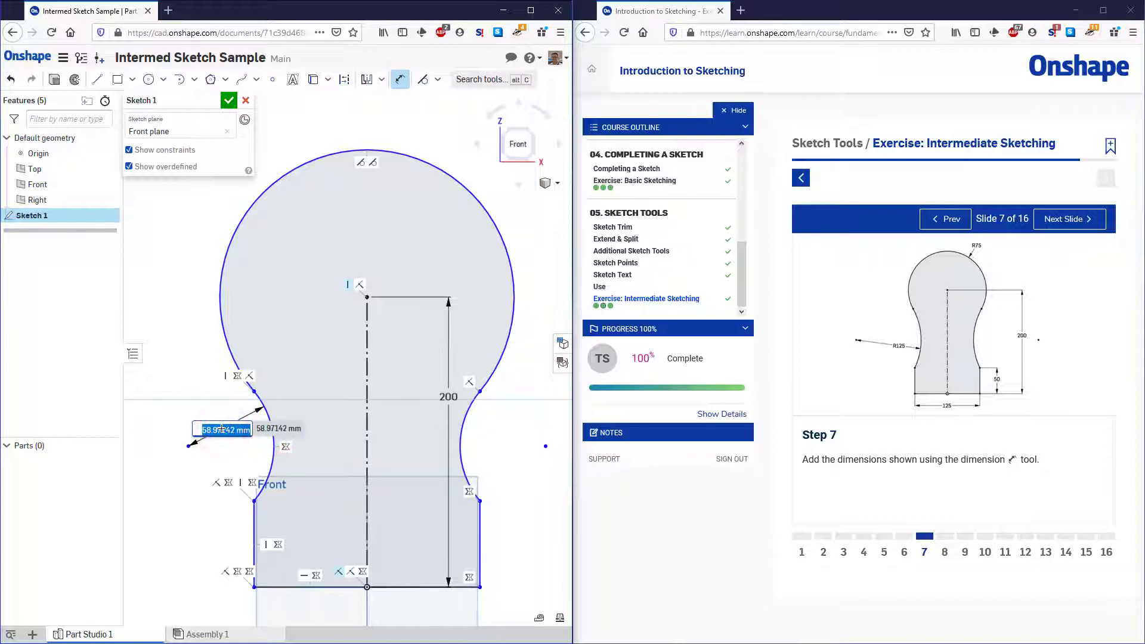
text(125)
key(Return)
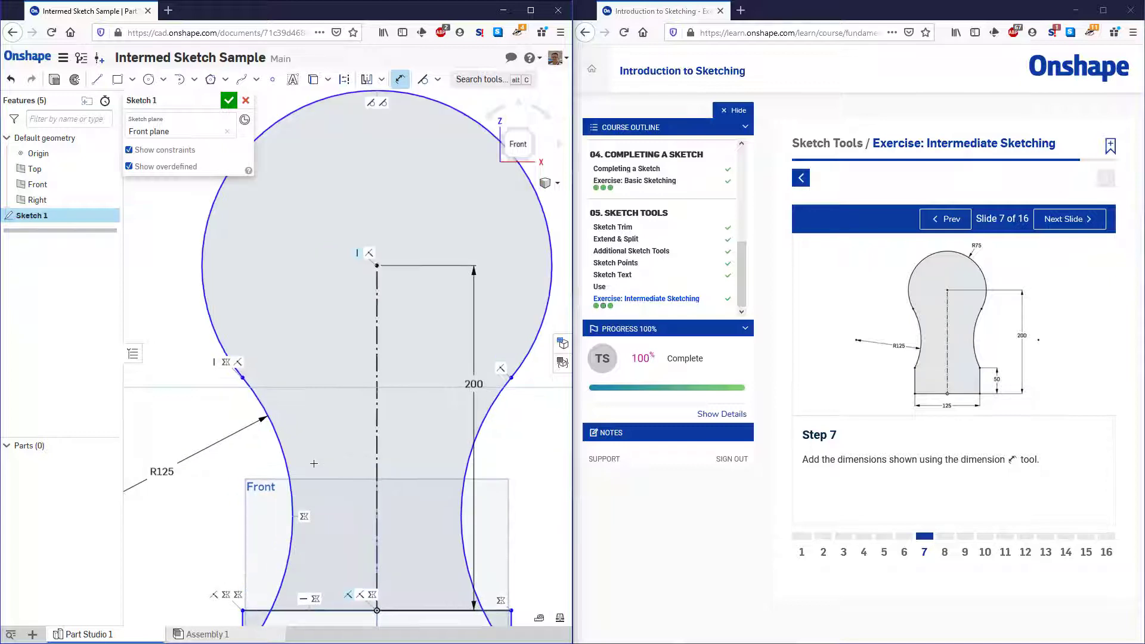
Move the upper endpoint of the left vertical side line back up above the base line
scroll(314, 464, down, 2)
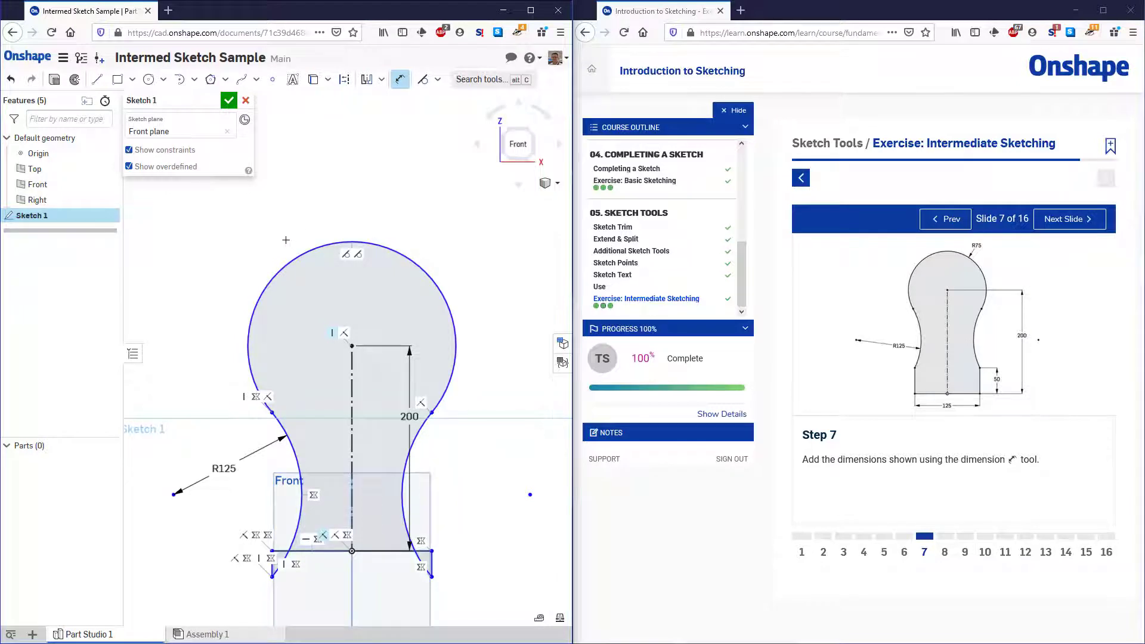
key(Escape)
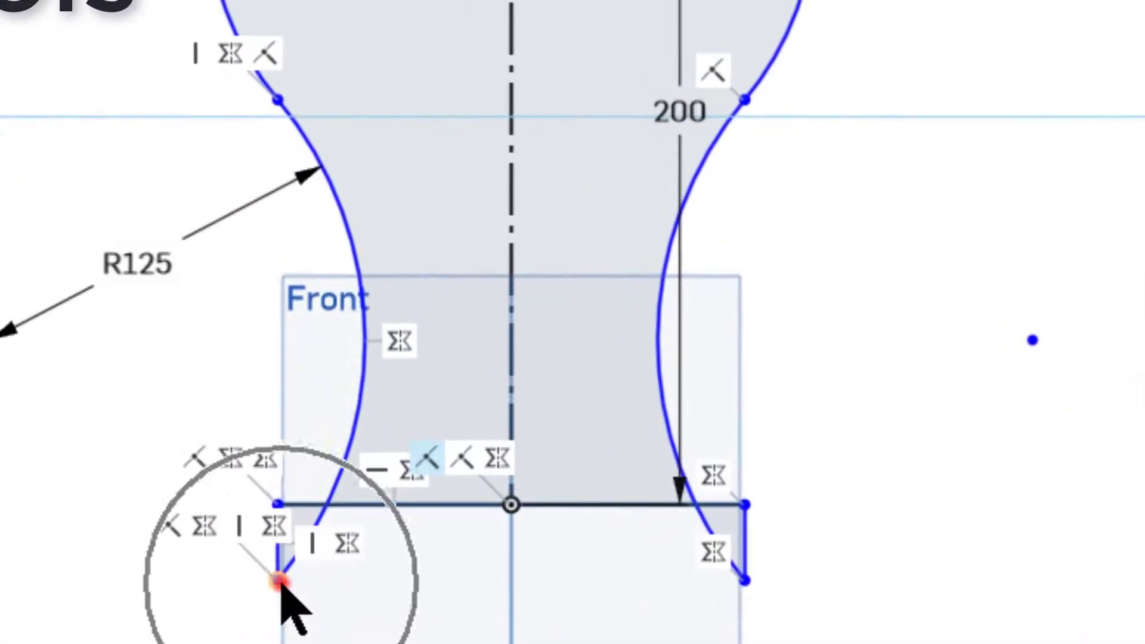
click(272, 575)
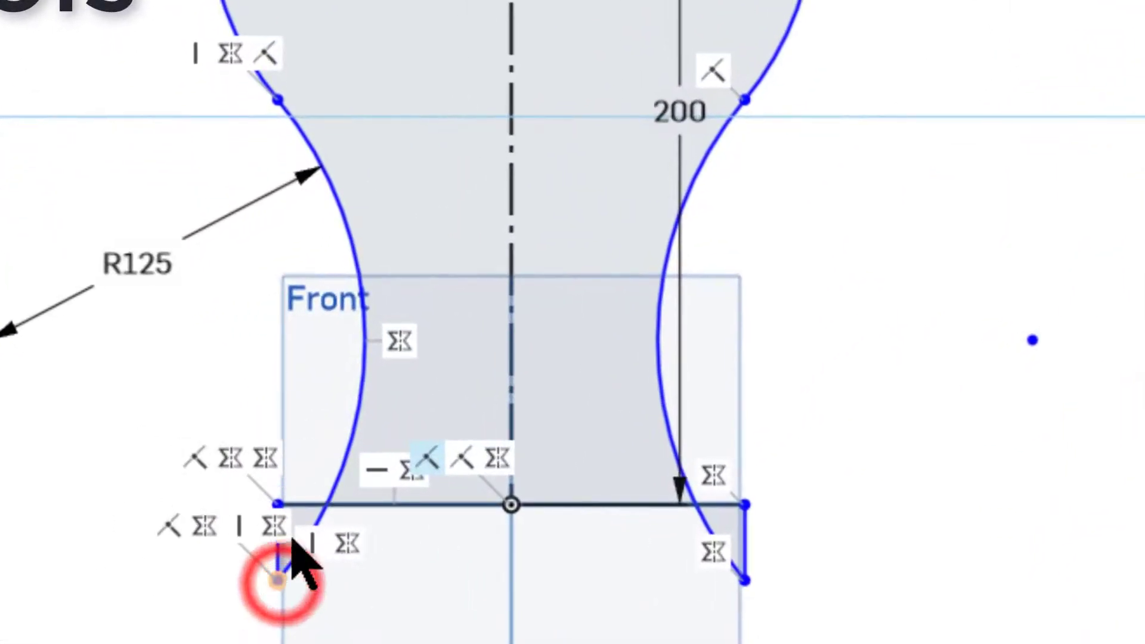
drag(292, 539, 285, 388)
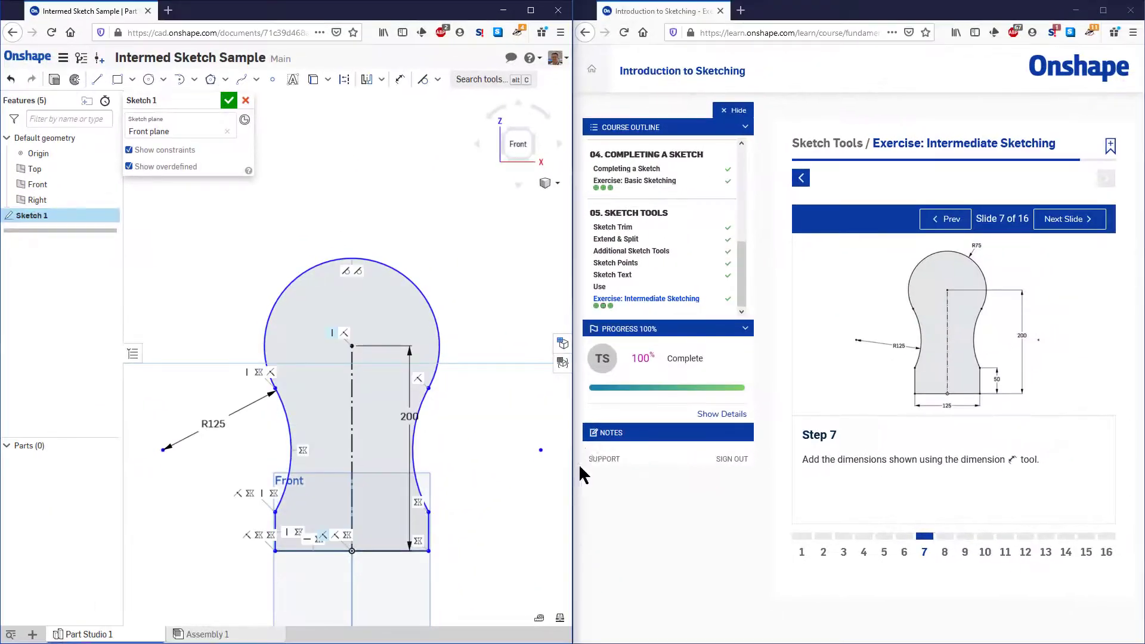
Dimension the right vertical side line's length at 50 mm, placing the dimension outside the profile
click(400, 83)
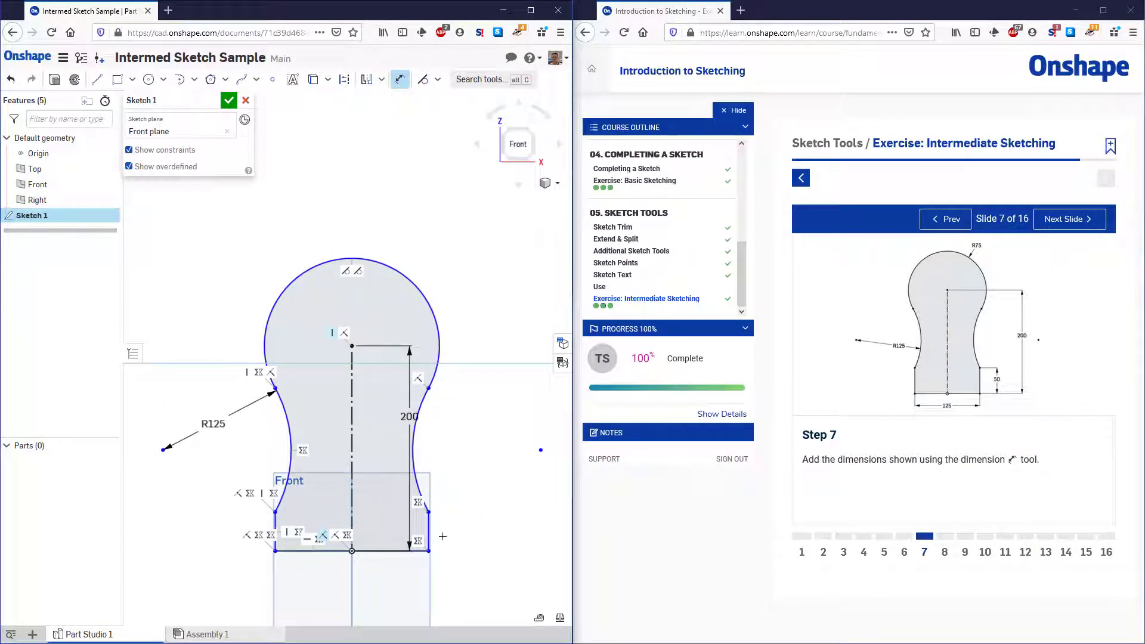
click(429, 531)
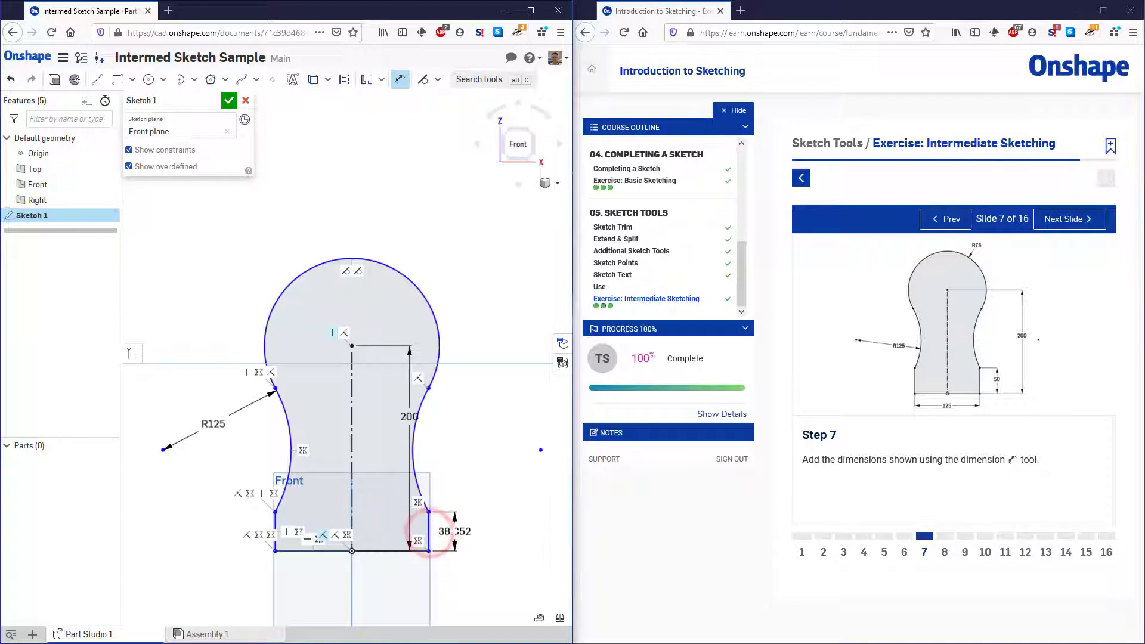
click(459, 531)
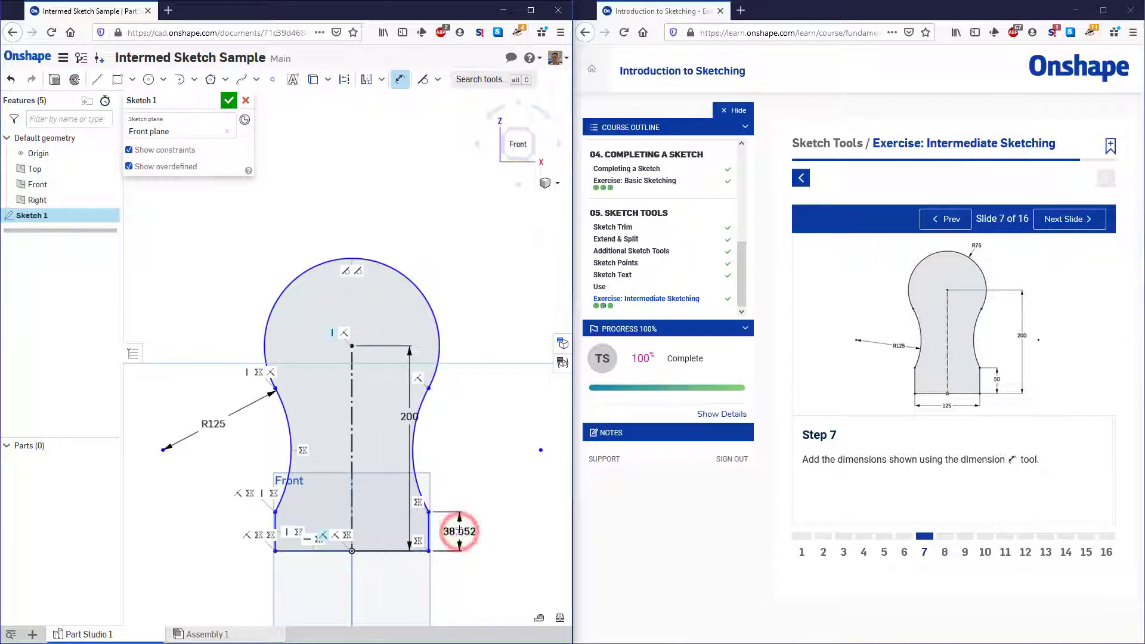
text(5)
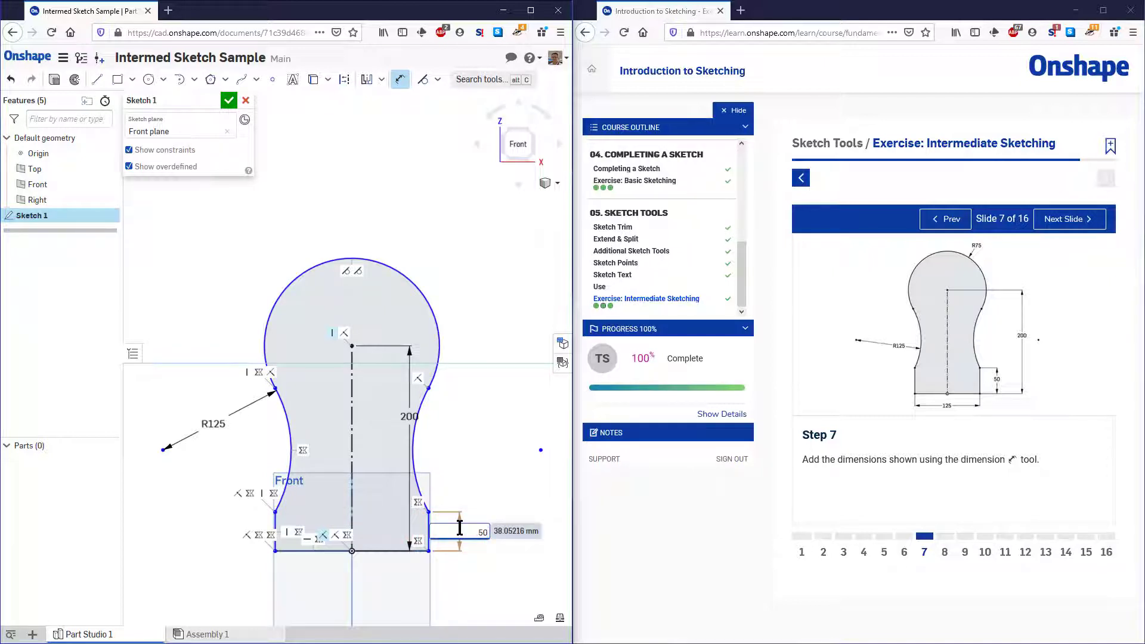
text(0)
key(Return)
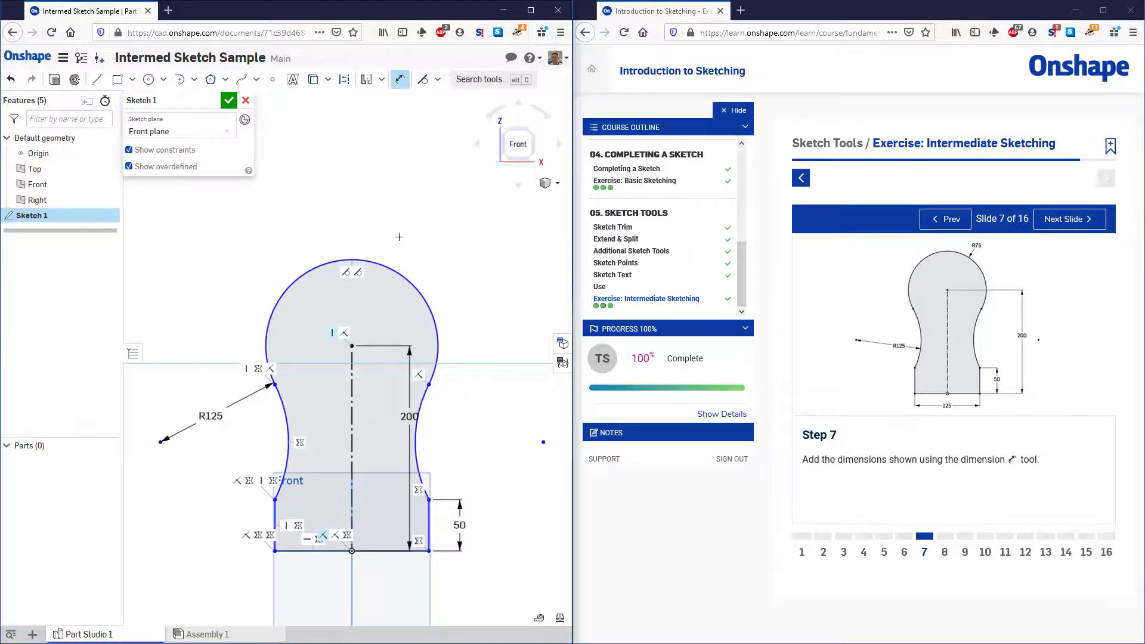
Dimension the large top arc's radius at 75 mm, placing the dimension above the profile
click(391, 263)
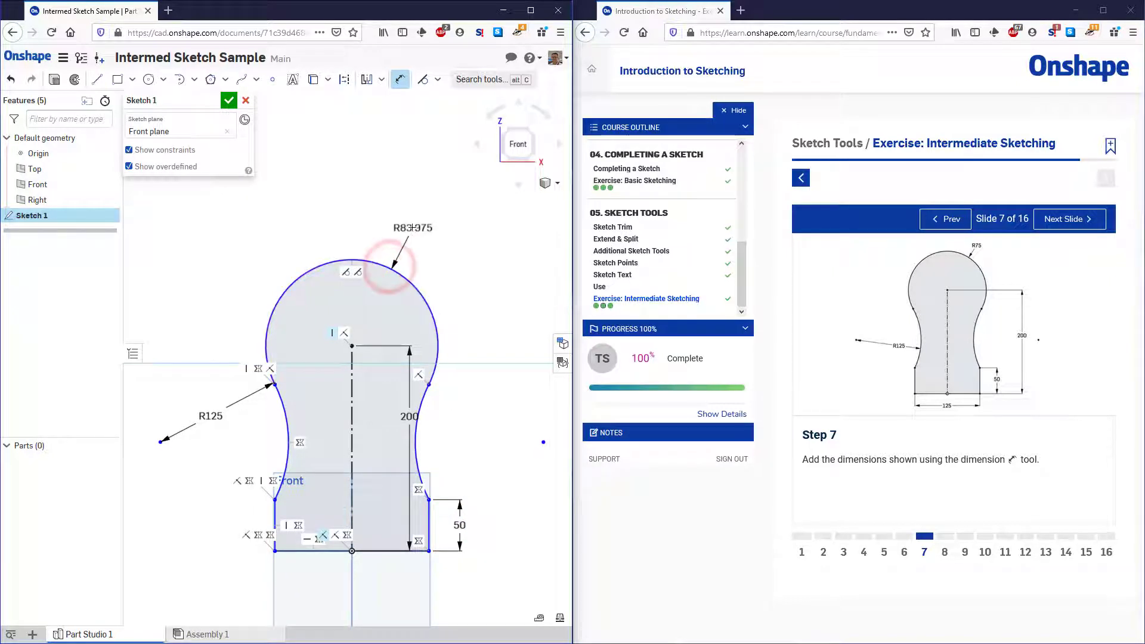
click(413, 227)
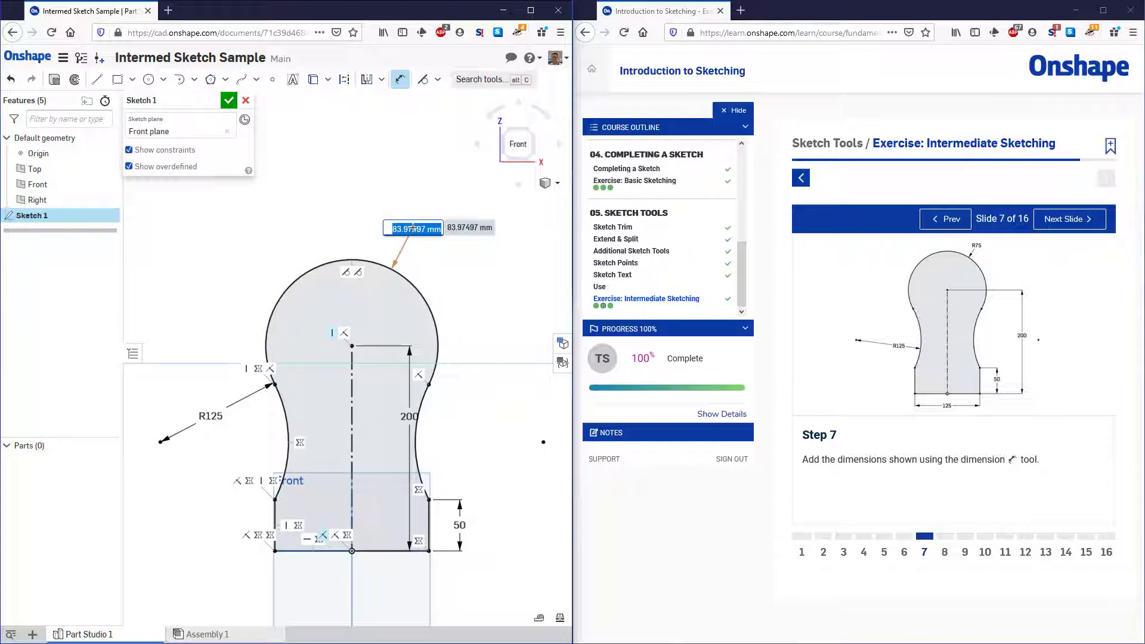
text(75)
key(Return)
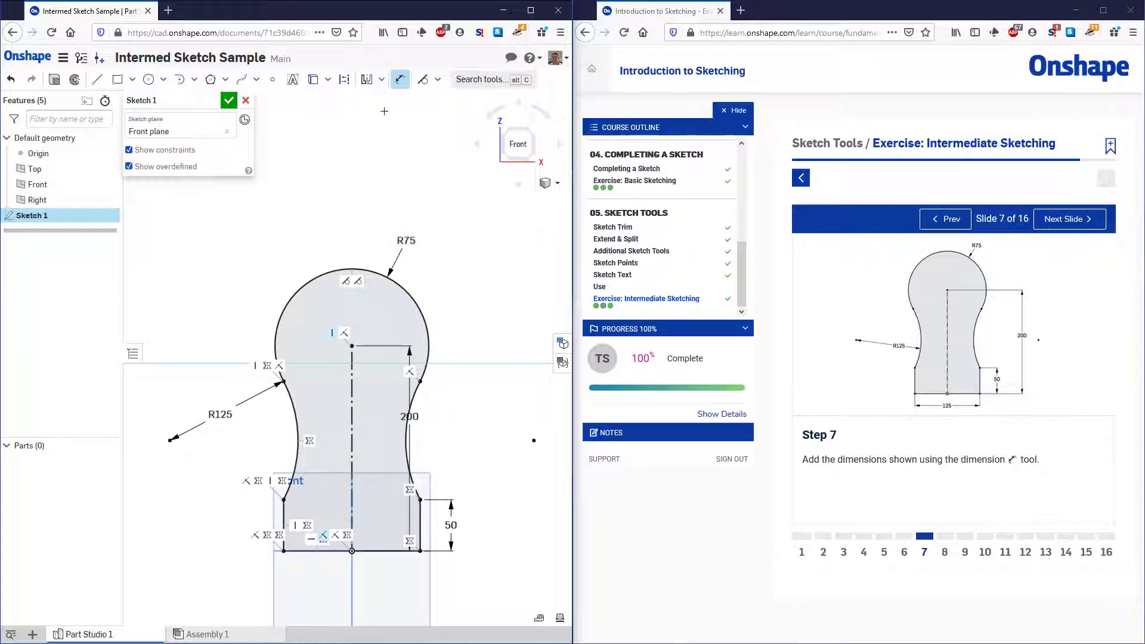
click(399, 79)
Delete the Vertical constraint that aligns the two endpoints of the left side arc
scroll(399, 579, up, 1)
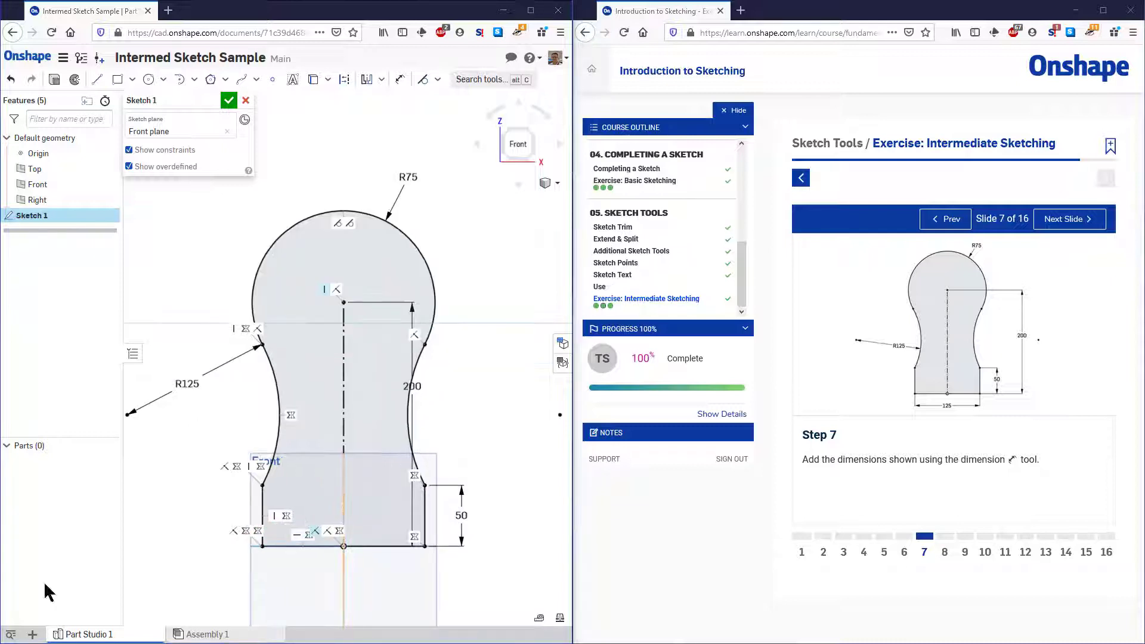
click(248, 468)
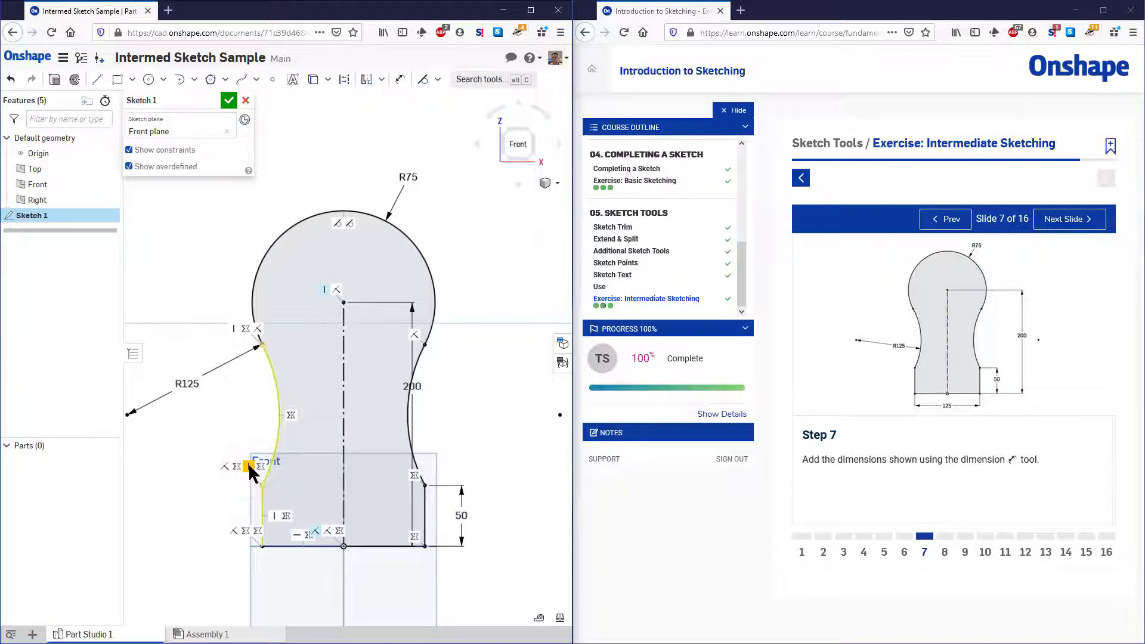
click(275, 514)
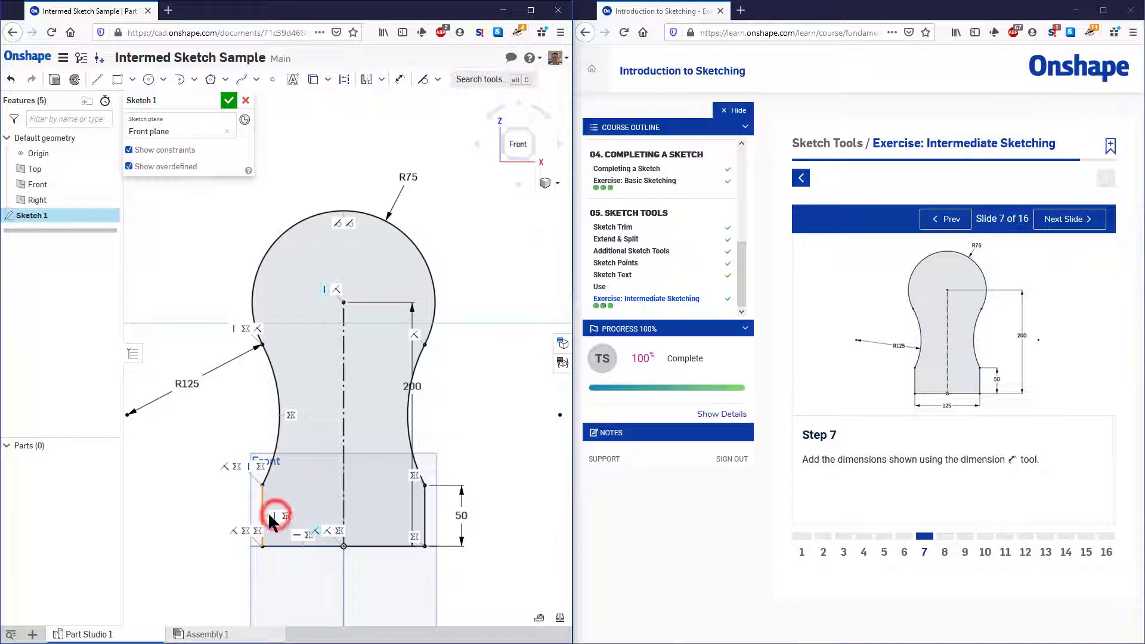
click(262, 508)
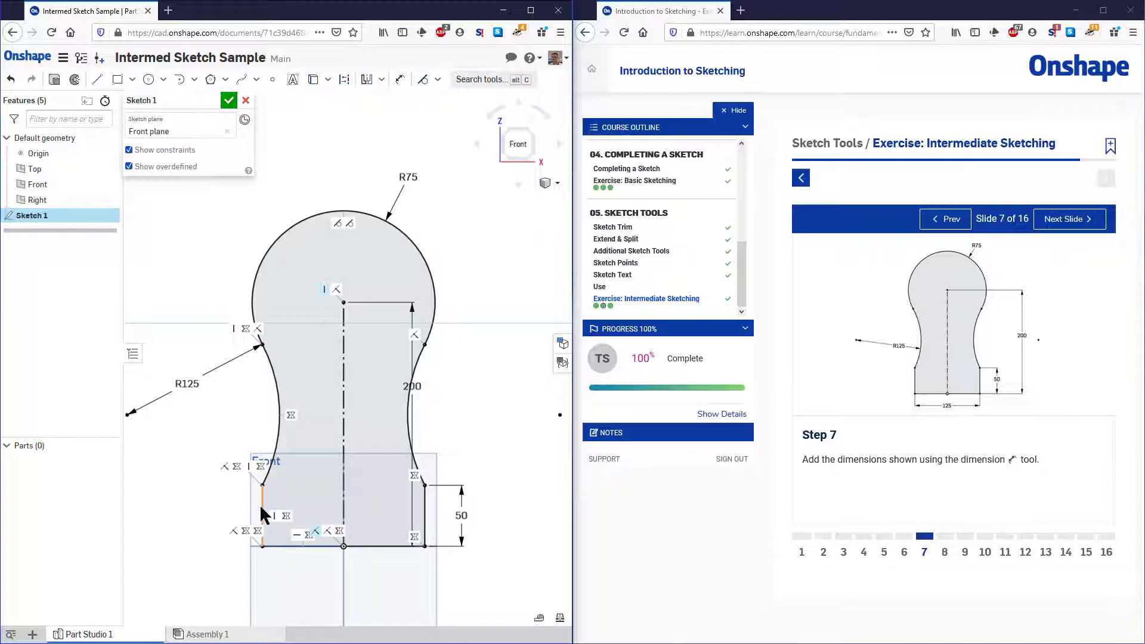
click(248, 467)
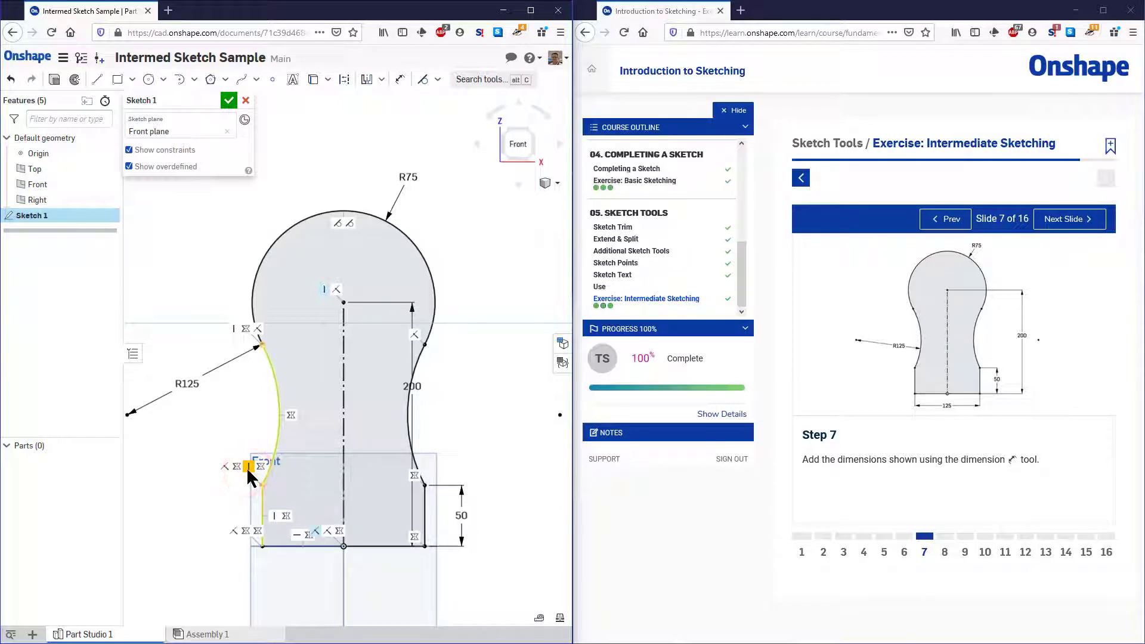
key(Delete)
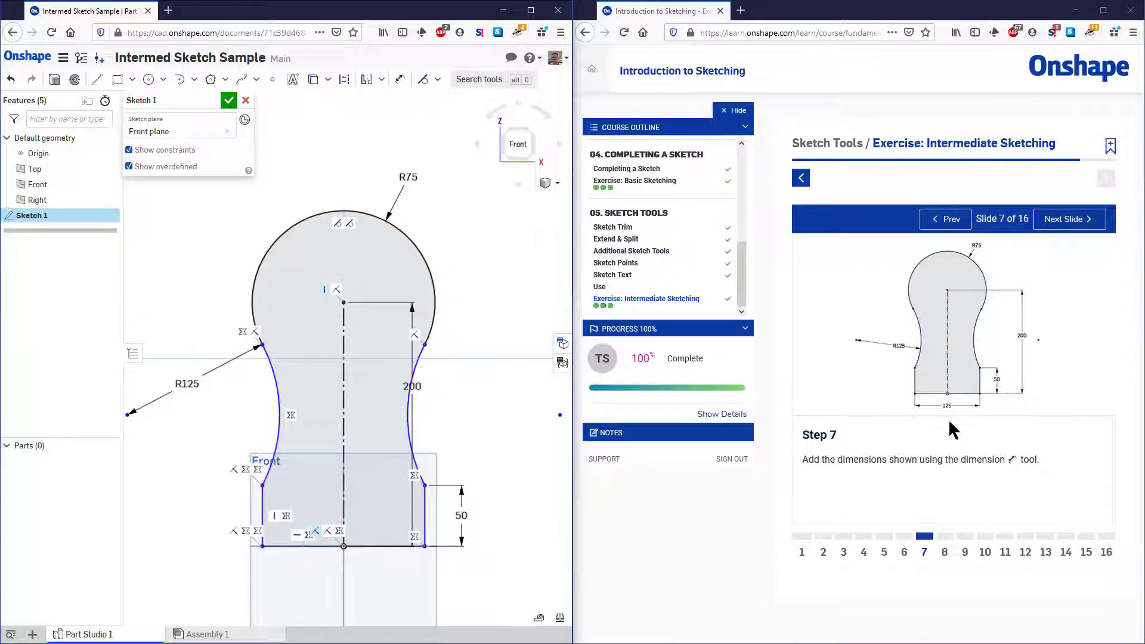
Dimension the distance between the two vertical side lines at 125 mm below the base, and advance the exercise to slide 8
click(400, 80)
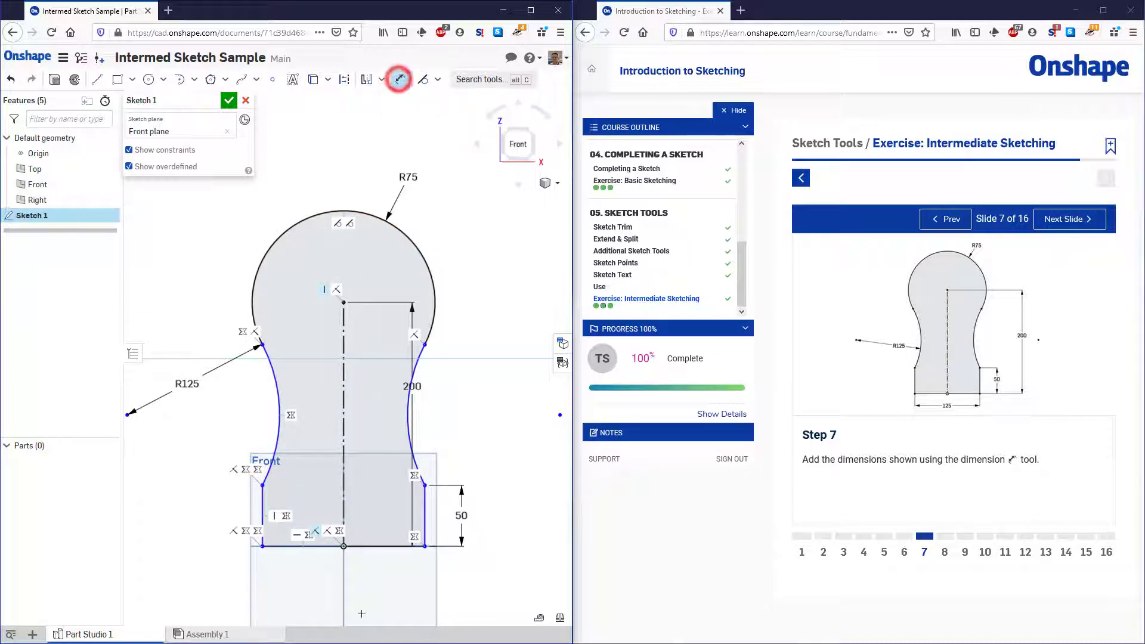
click(261, 509)
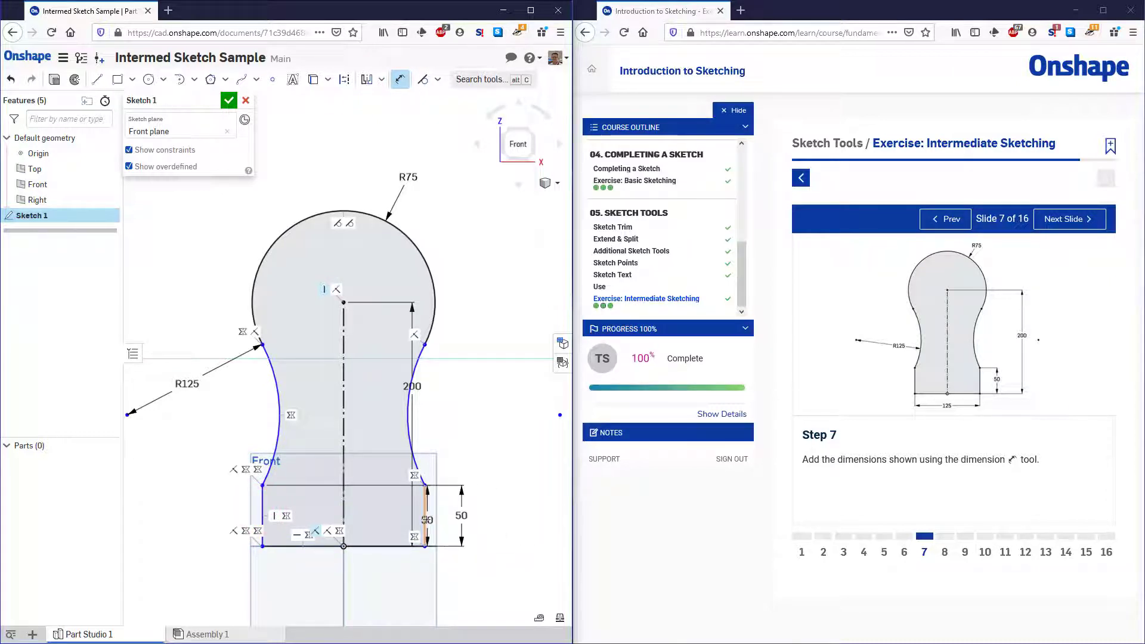
click(427, 519)
click(327, 581)
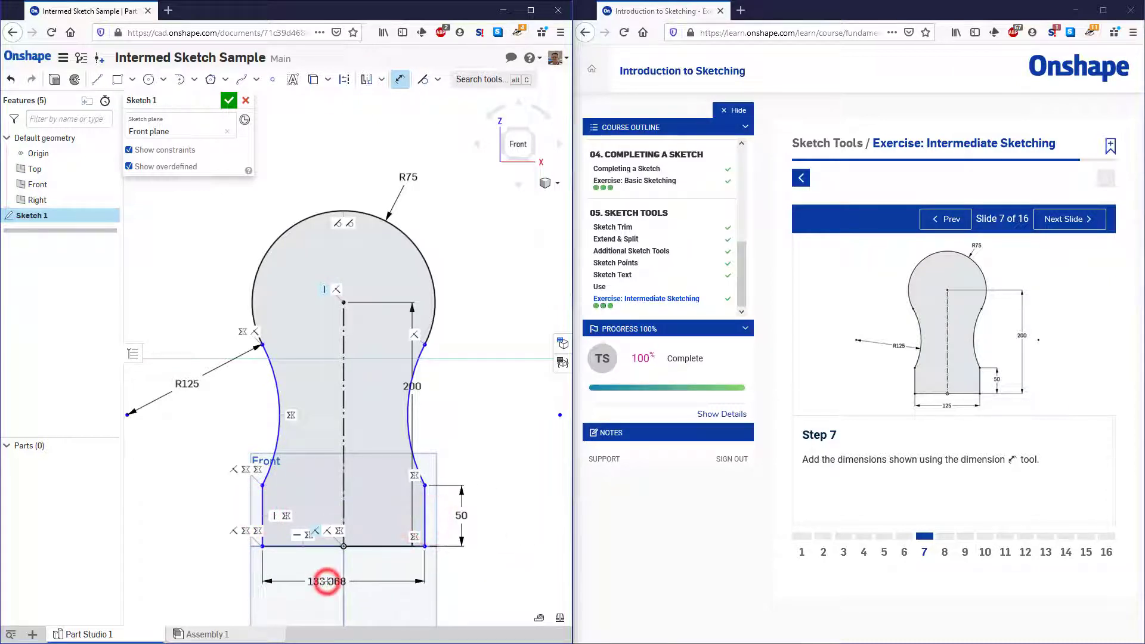
text(125)
key(Return)
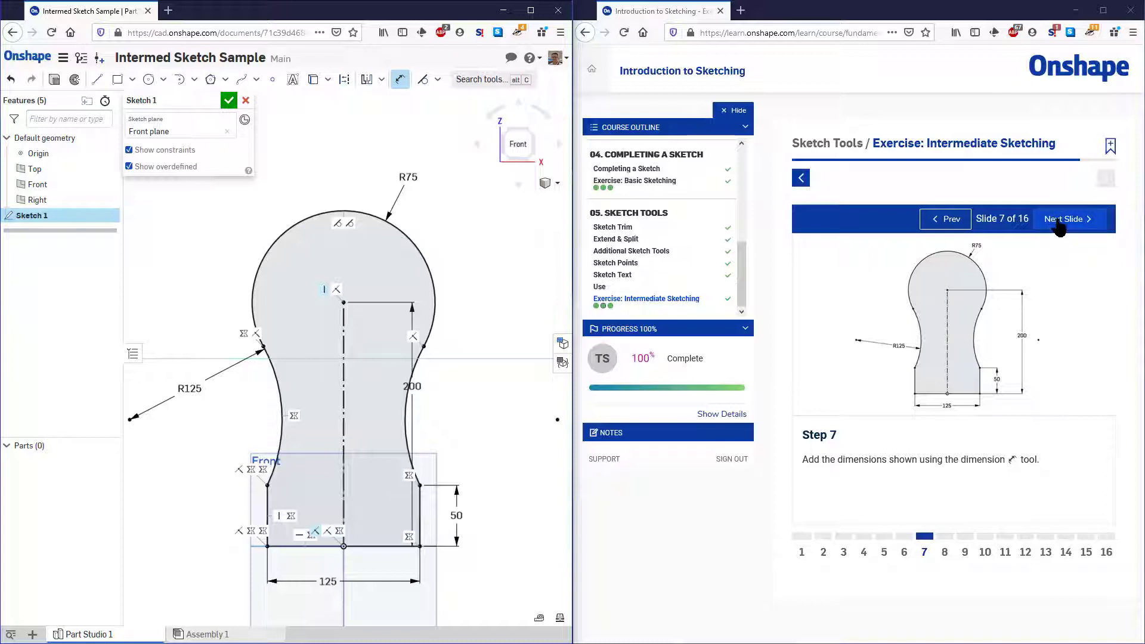
click(1060, 222)
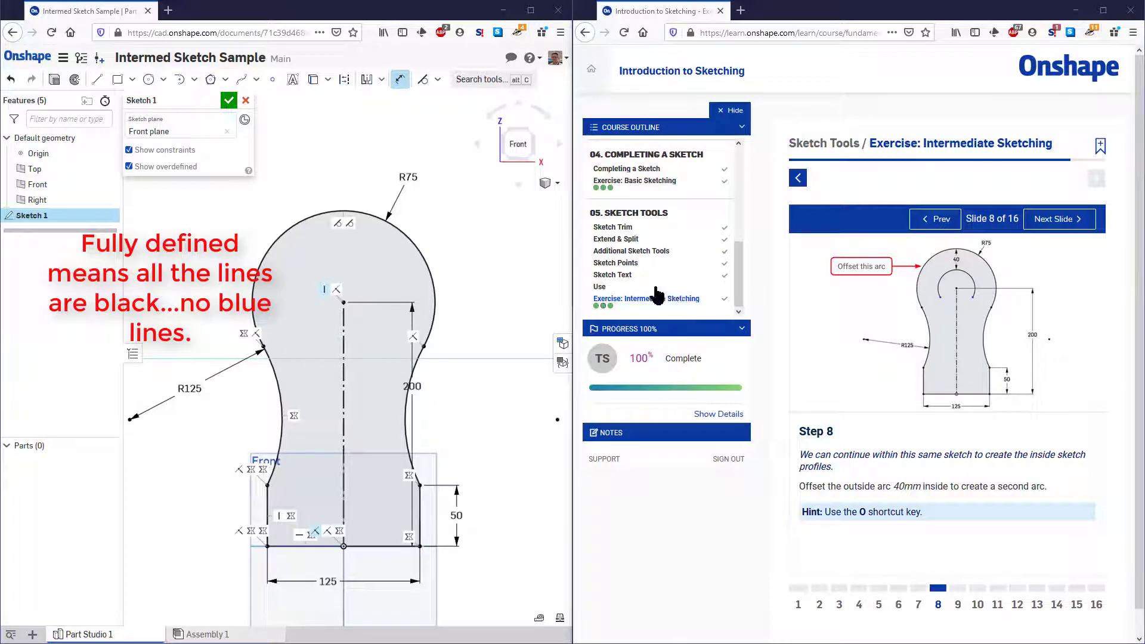
click(531, 11)
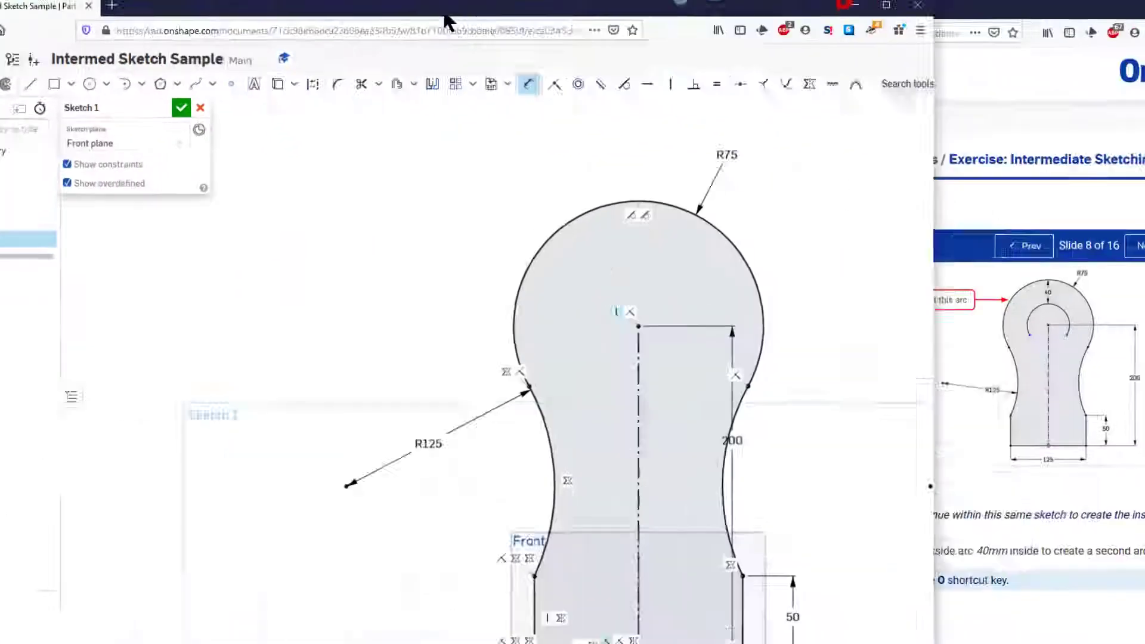
drag(449, 23, 0, 97)
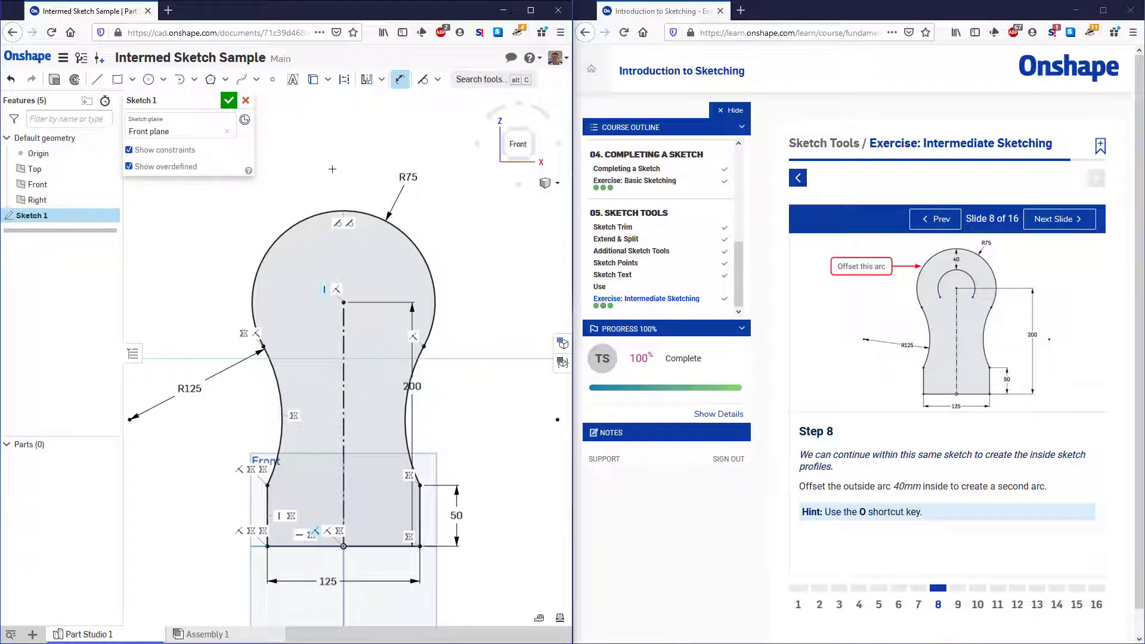
click(381, 80)
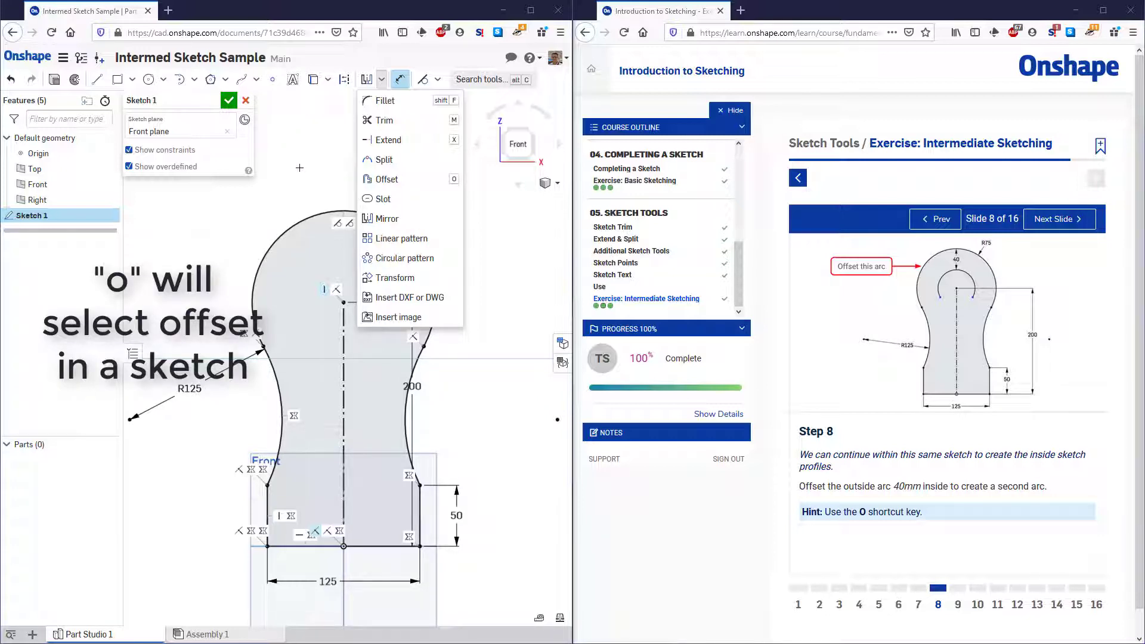
click(299, 168)
Offset the outer top arc 40 mm inward to create a second arc, and advance the exercise to slide 9
key(Escape)
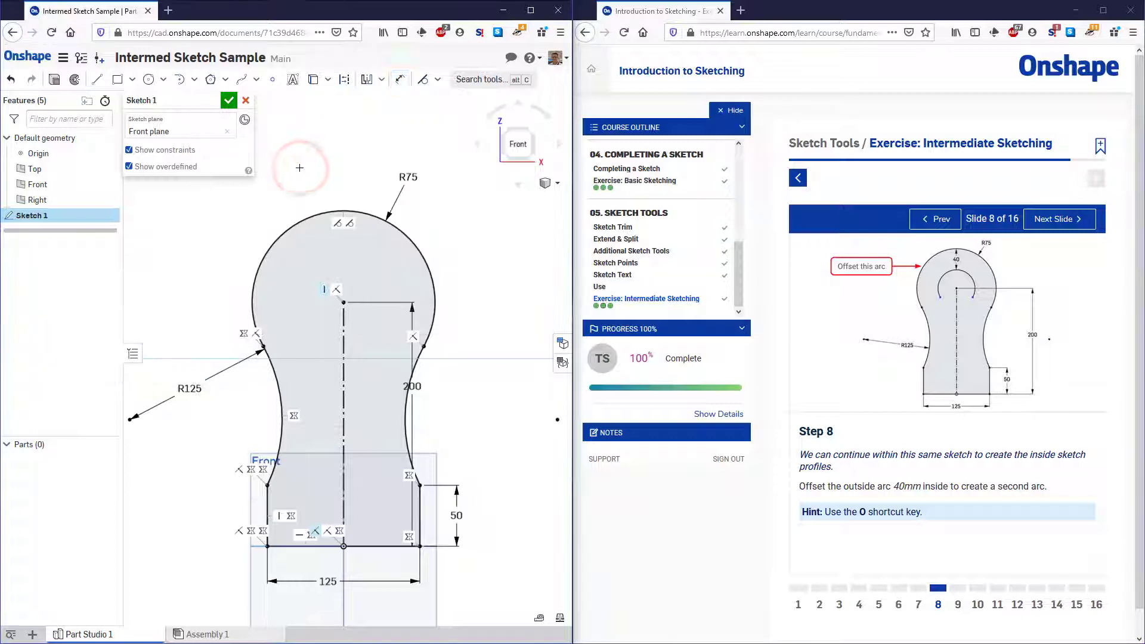
key(o)
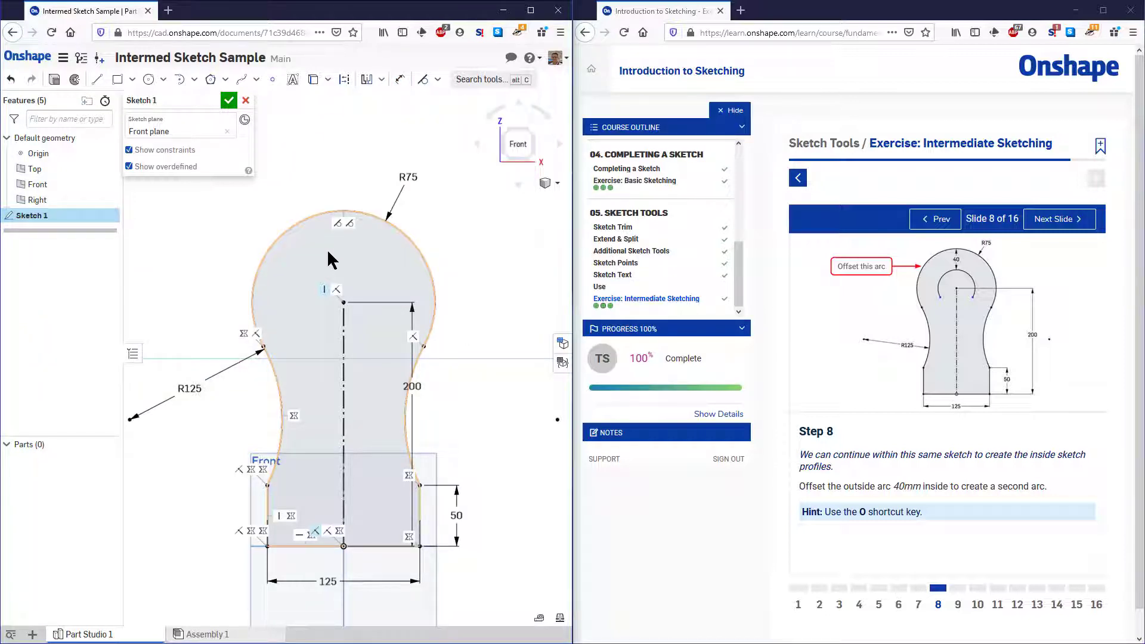
key(o)
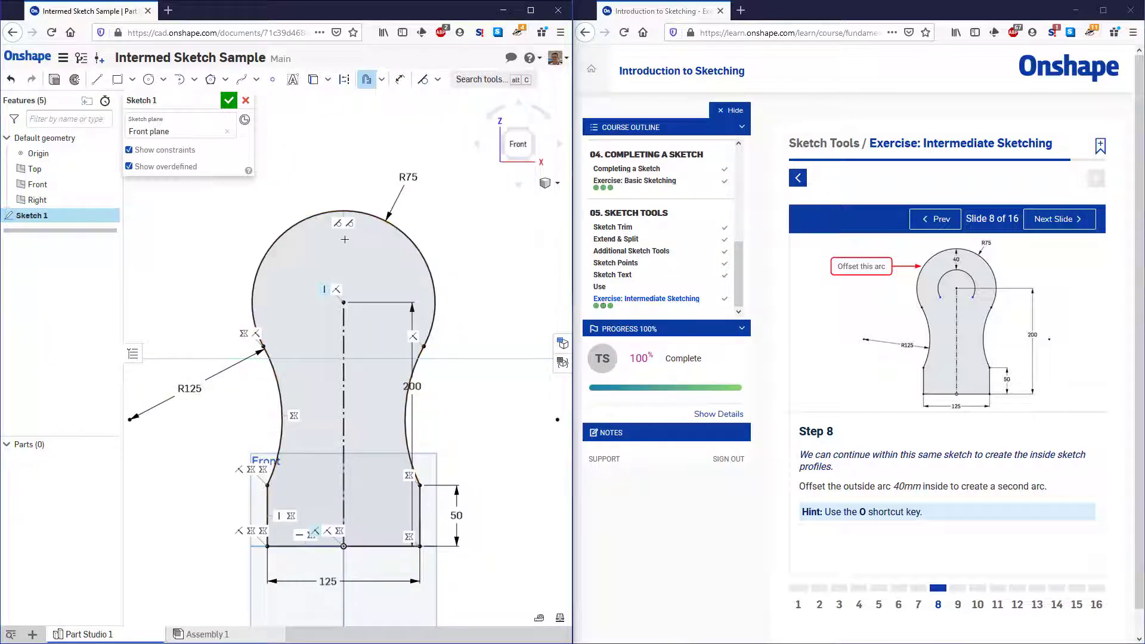
click(307, 220)
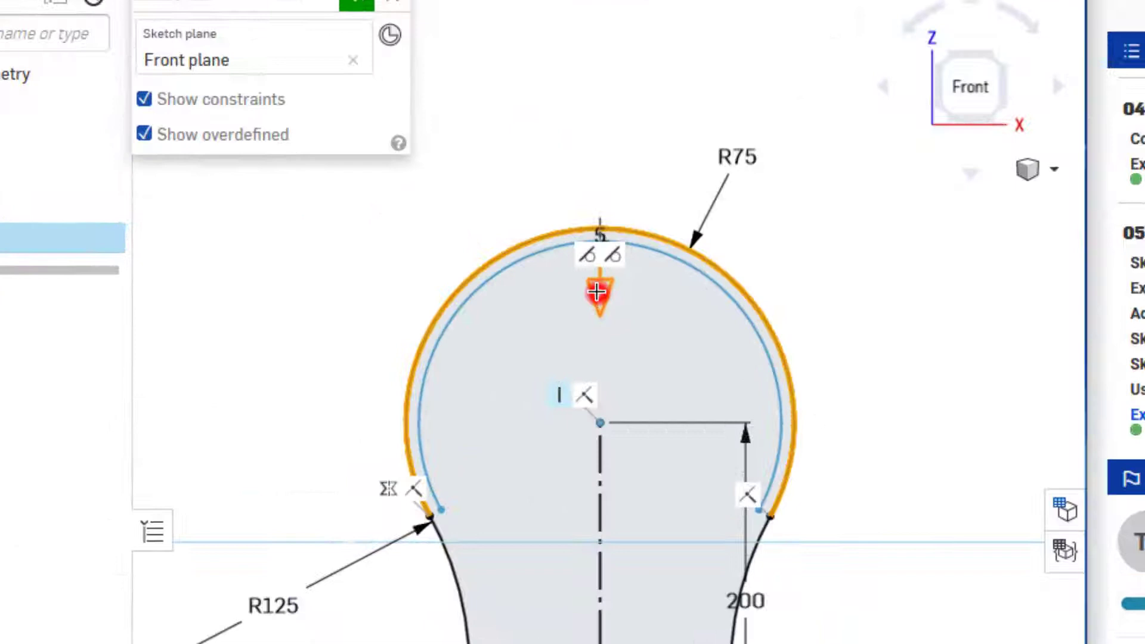
drag(344, 242, 343, 267)
drag(631, 357, 631, 283)
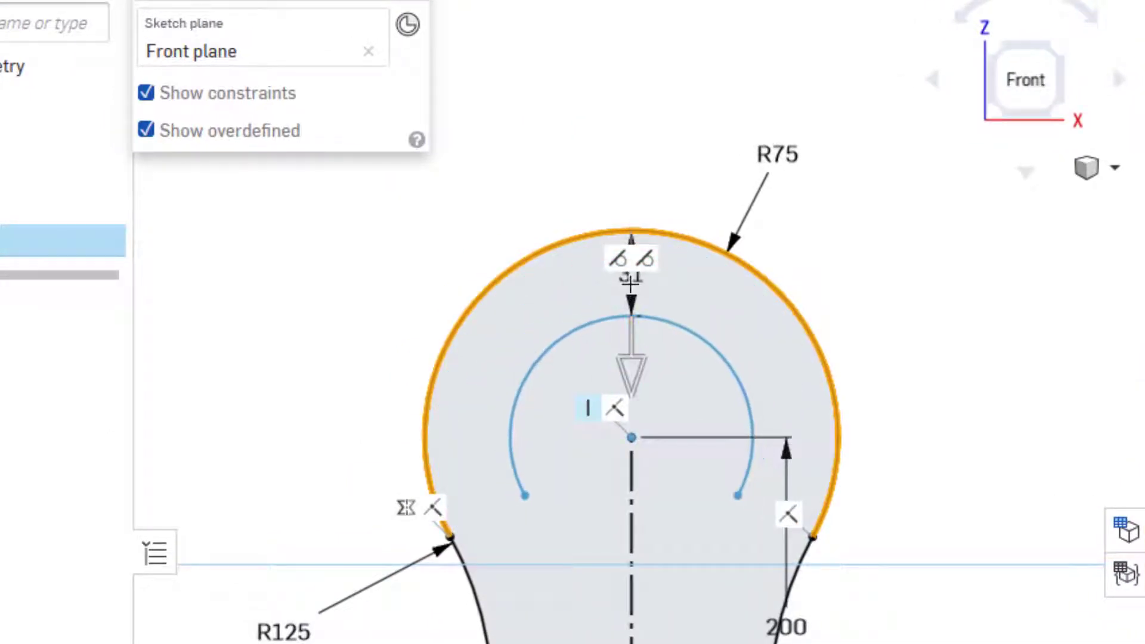
click(630, 281)
double_click(625, 275)
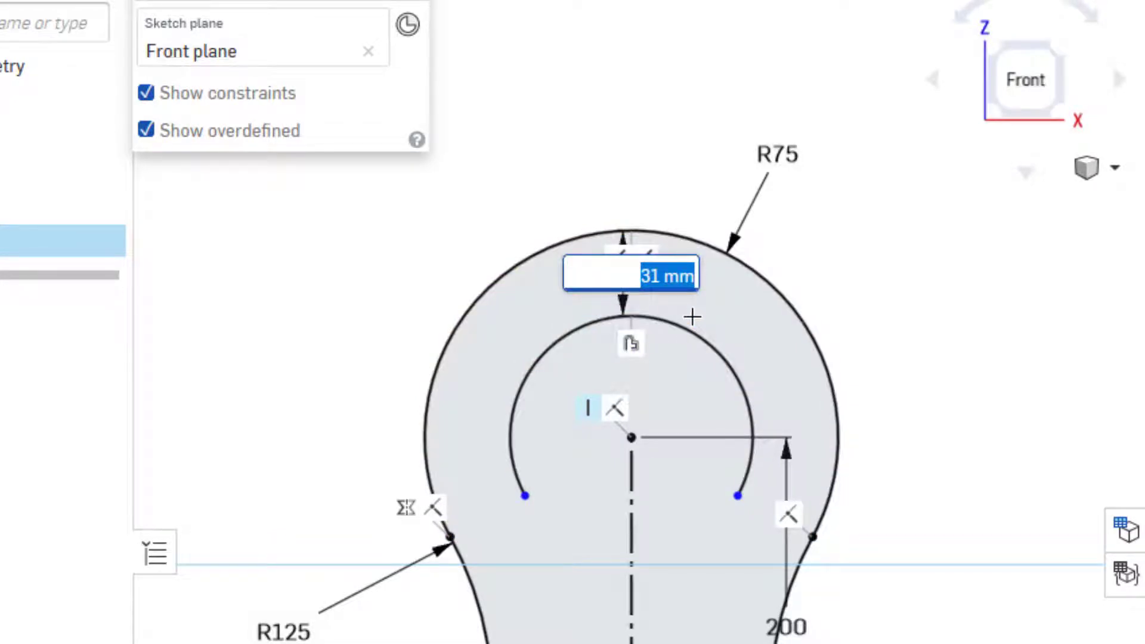
text(40)
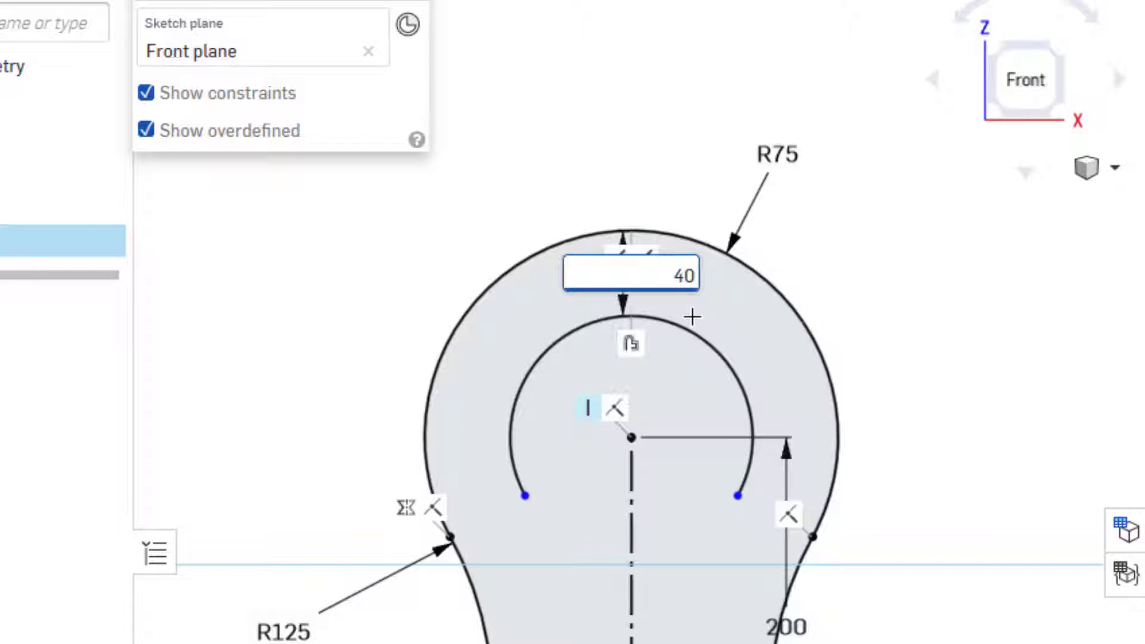
key(Return)
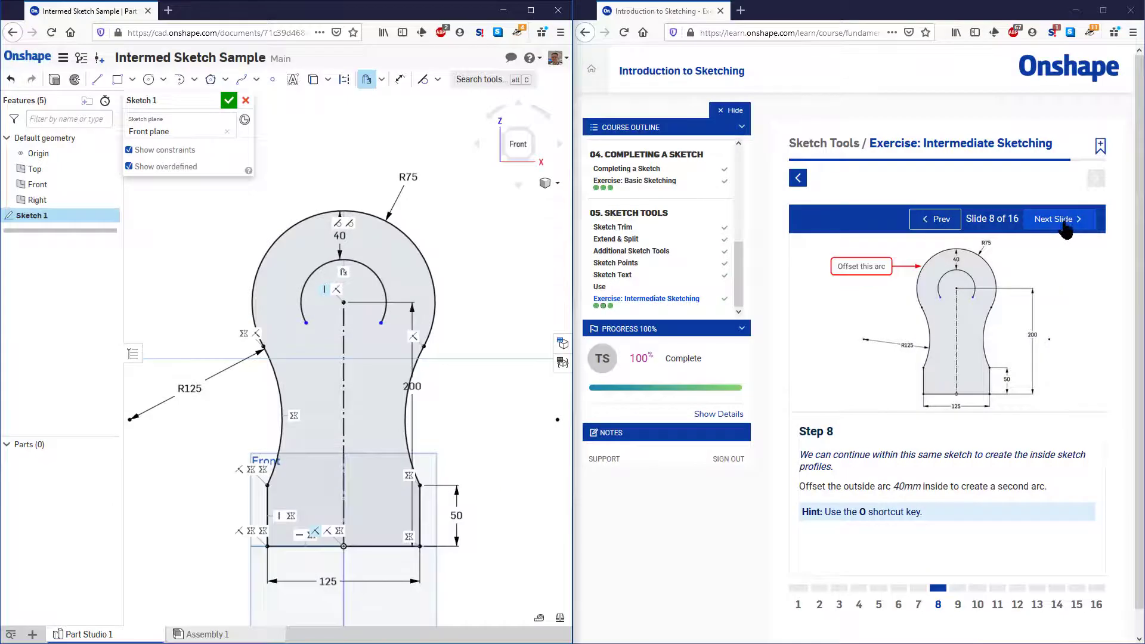
click(1066, 227)
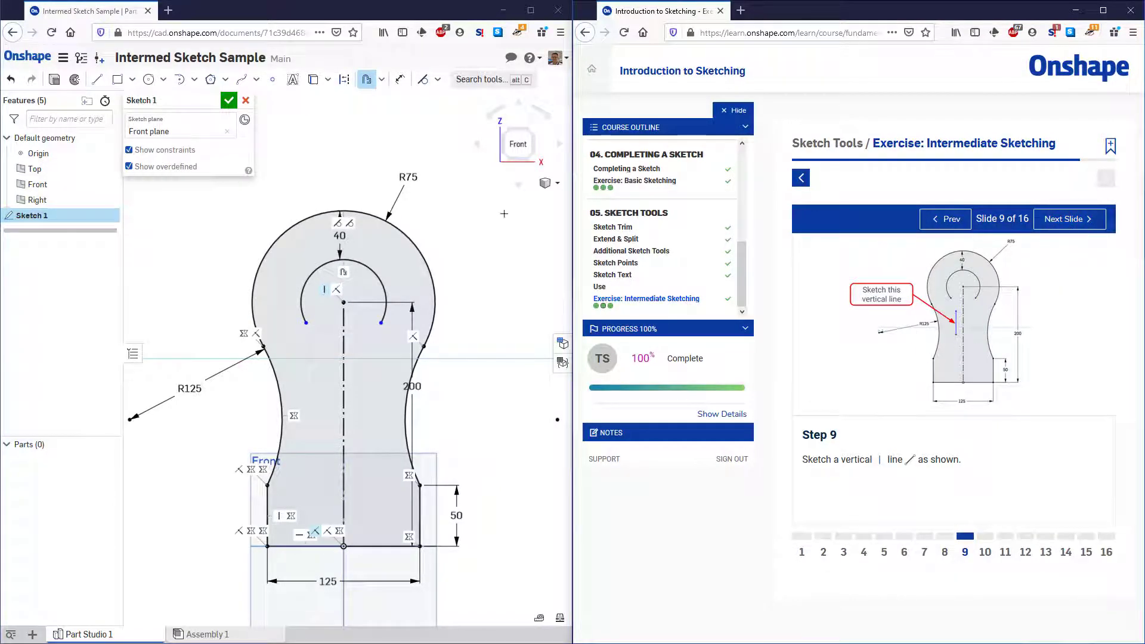
Sketch a vertical line about 40 mm long just left of the centerline below the offset arc, and hide the sketch constraints
click(98, 79)
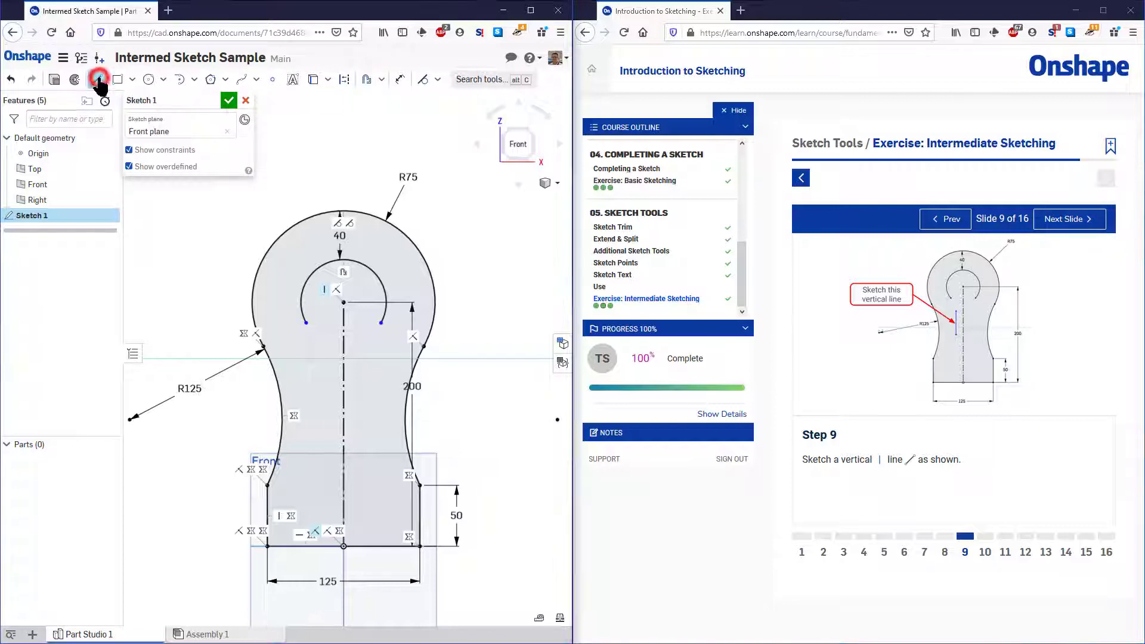
click(322, 427)
click(322, 378)
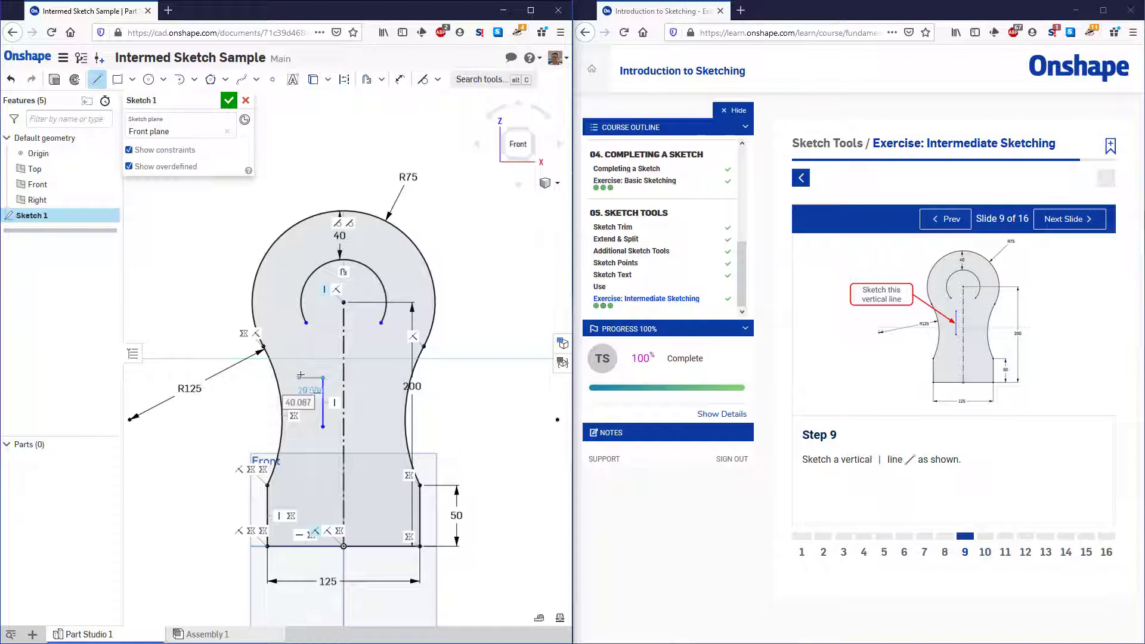
key(Escape)
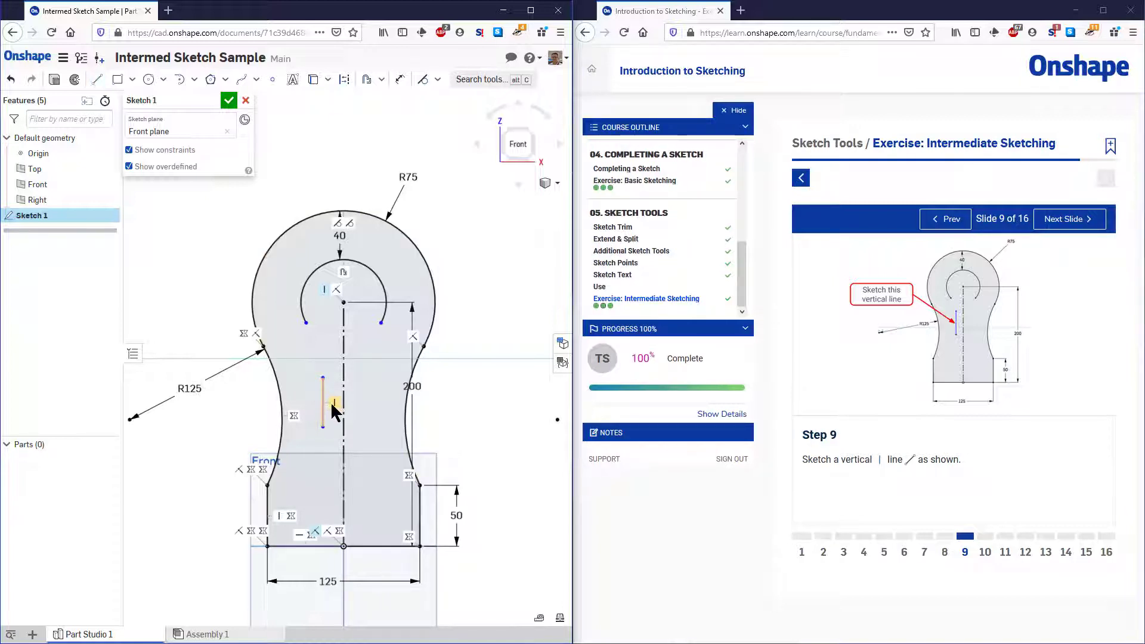
click(164, 150)
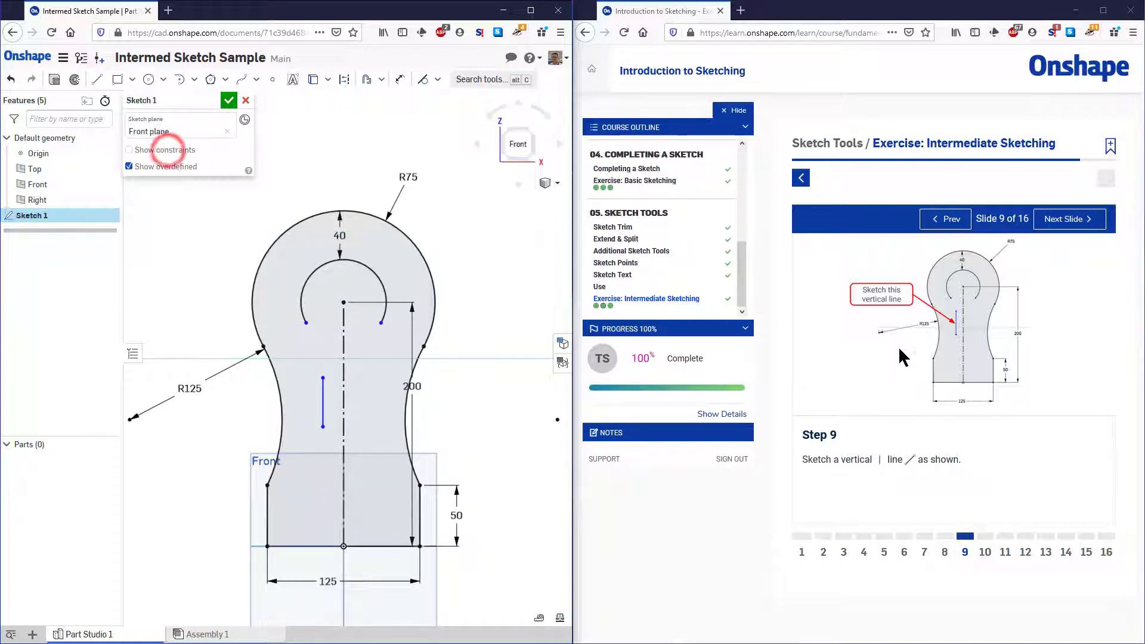
Advance the exercise to slide 10 and sketch a tangent arc from the vertical line's upper endpoint to the offset arc's left endpoint
click(1073, 215)
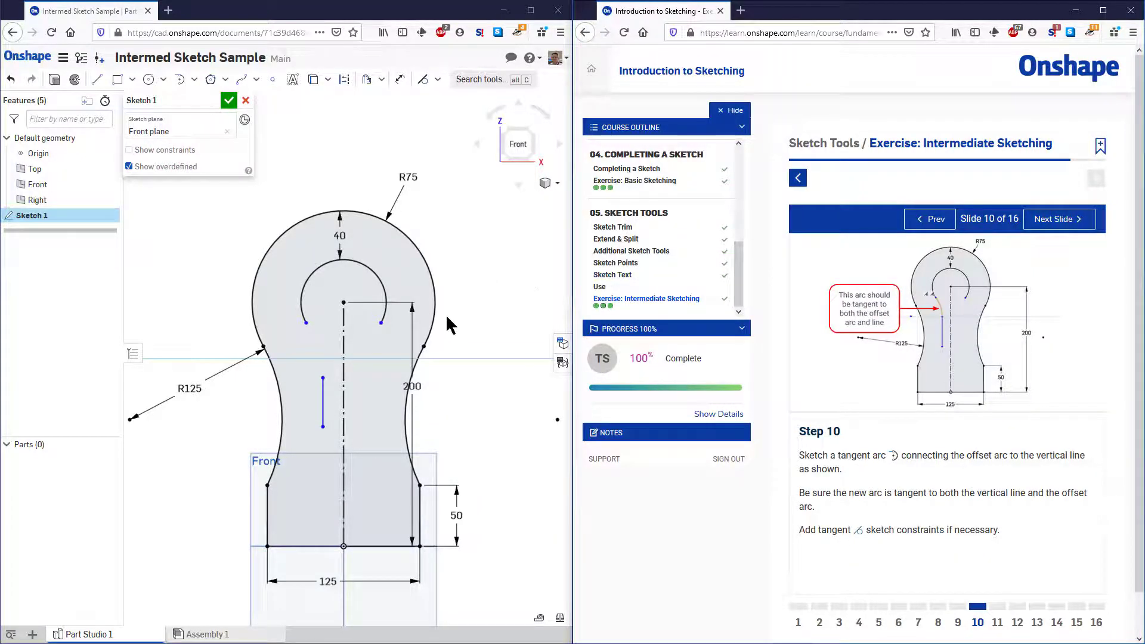
click(179, 79)
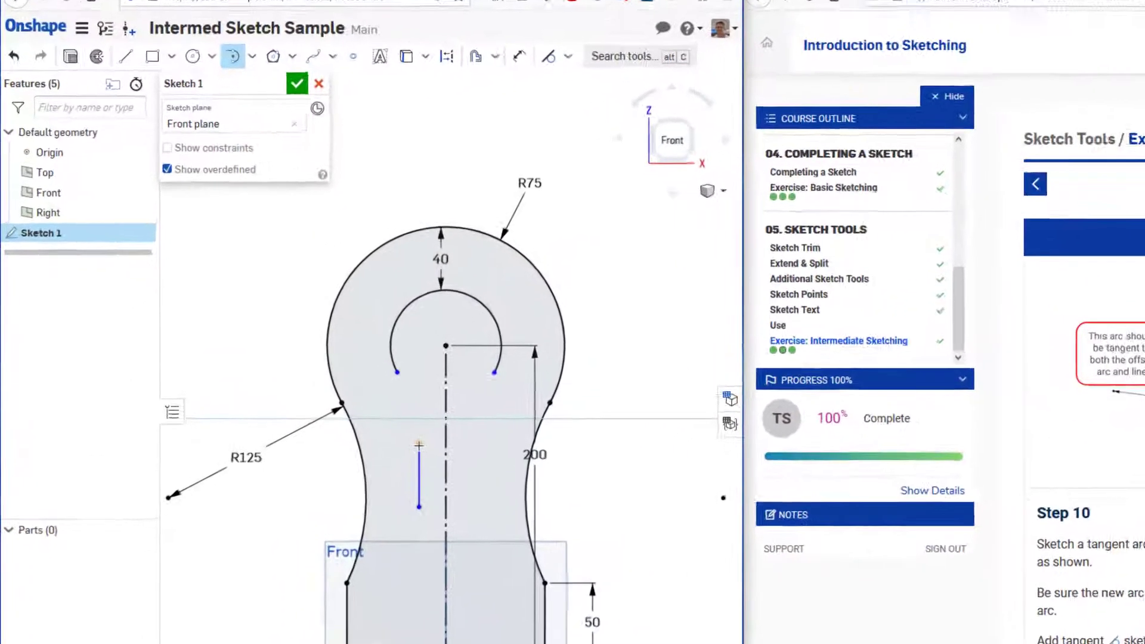
click(322, 377)
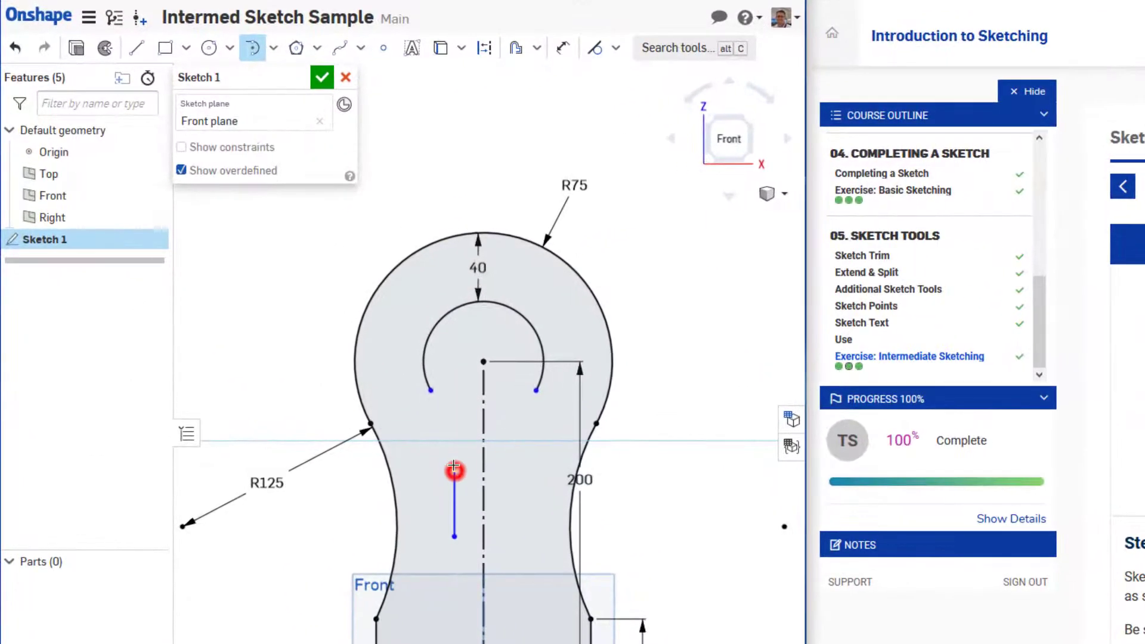
click(432, 391)
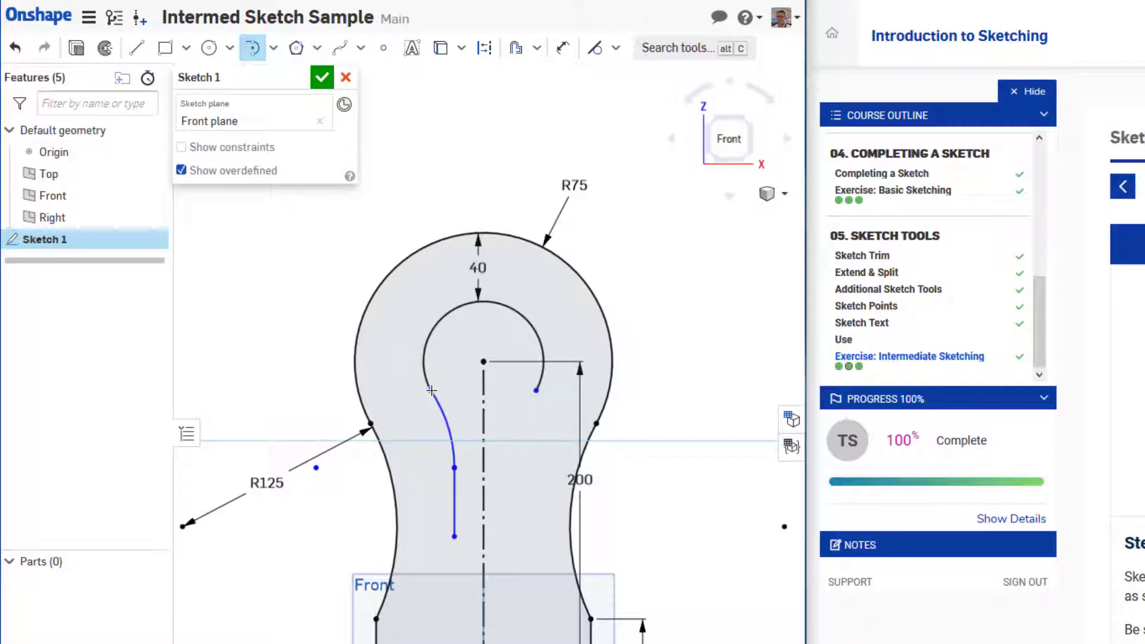
key(Escape)
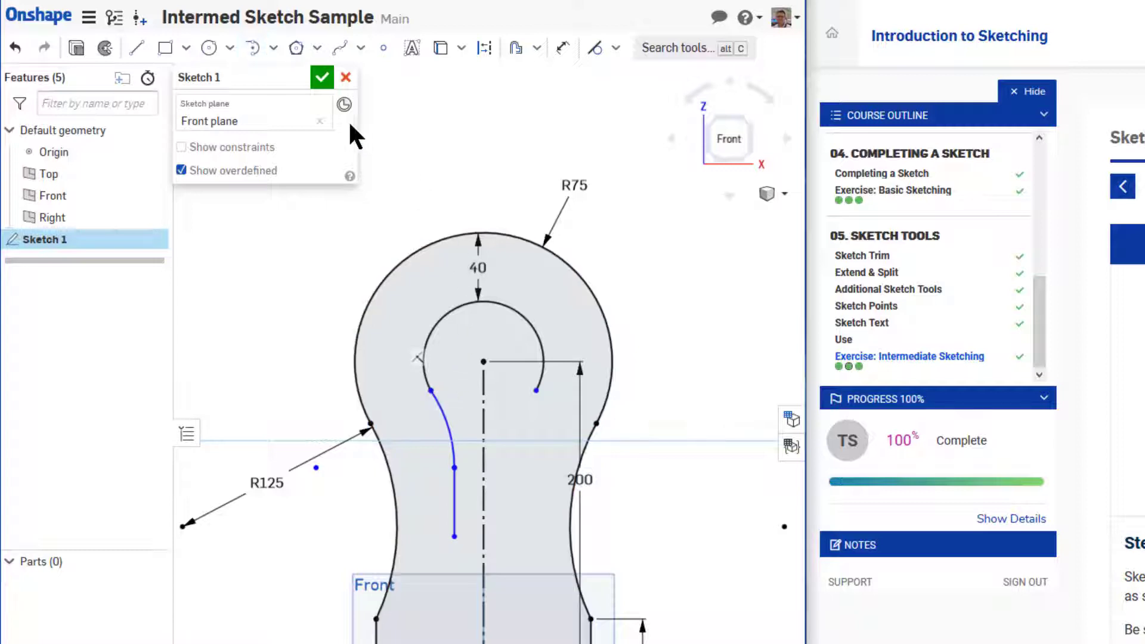
Show the sketch constraints and add a Tangent constraint between the offset arc and the new connecting arc
click(238, 146)
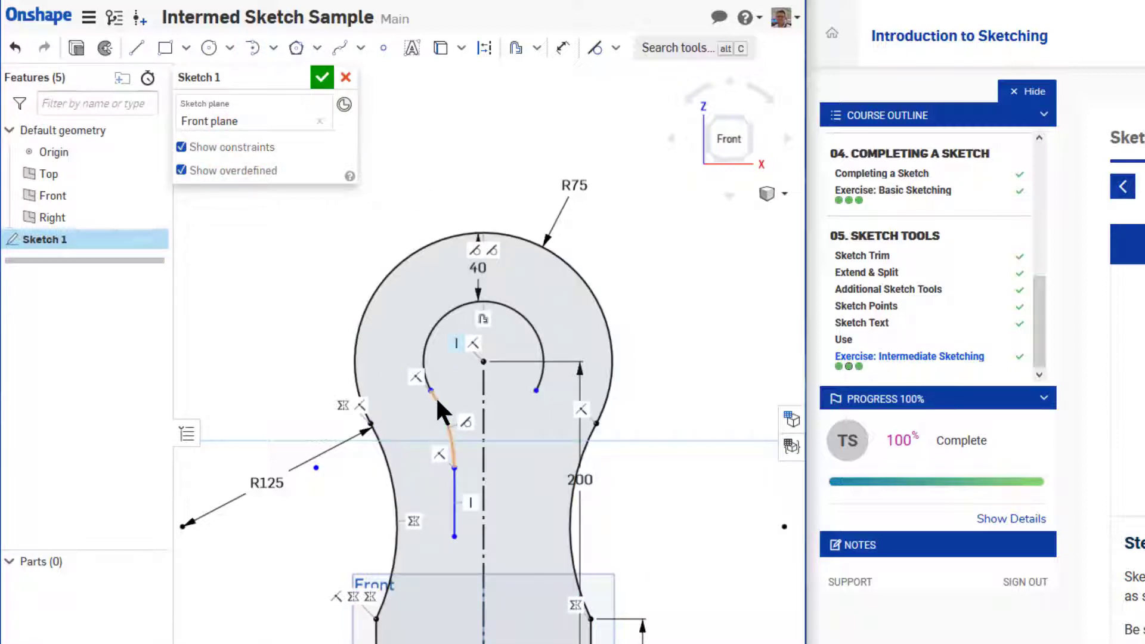
click(424, 360)
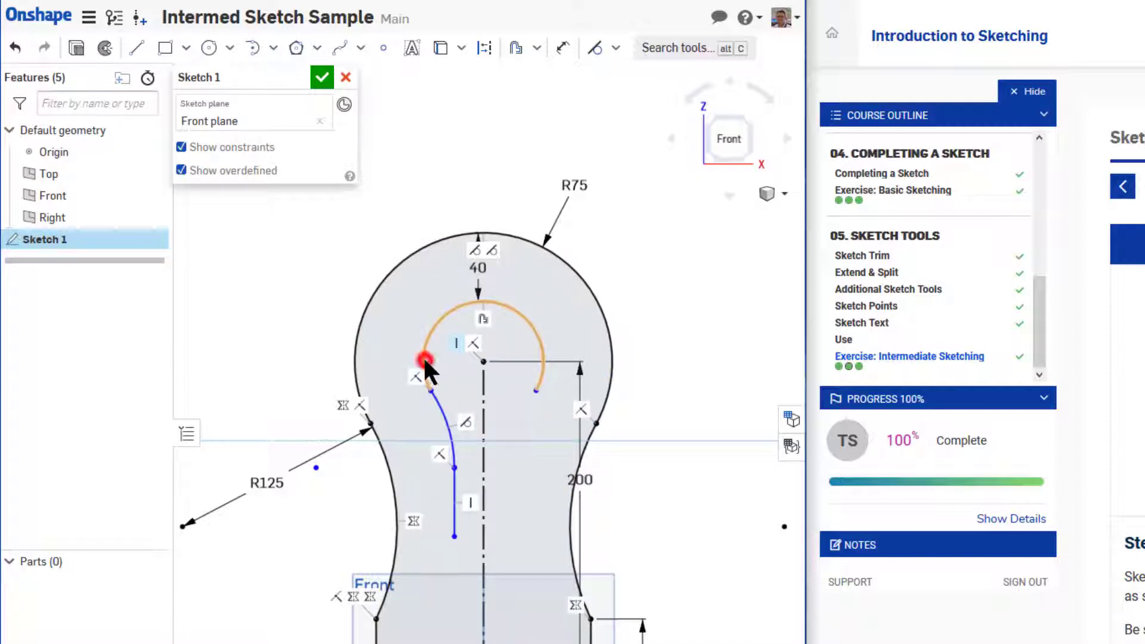
click(446, 412)
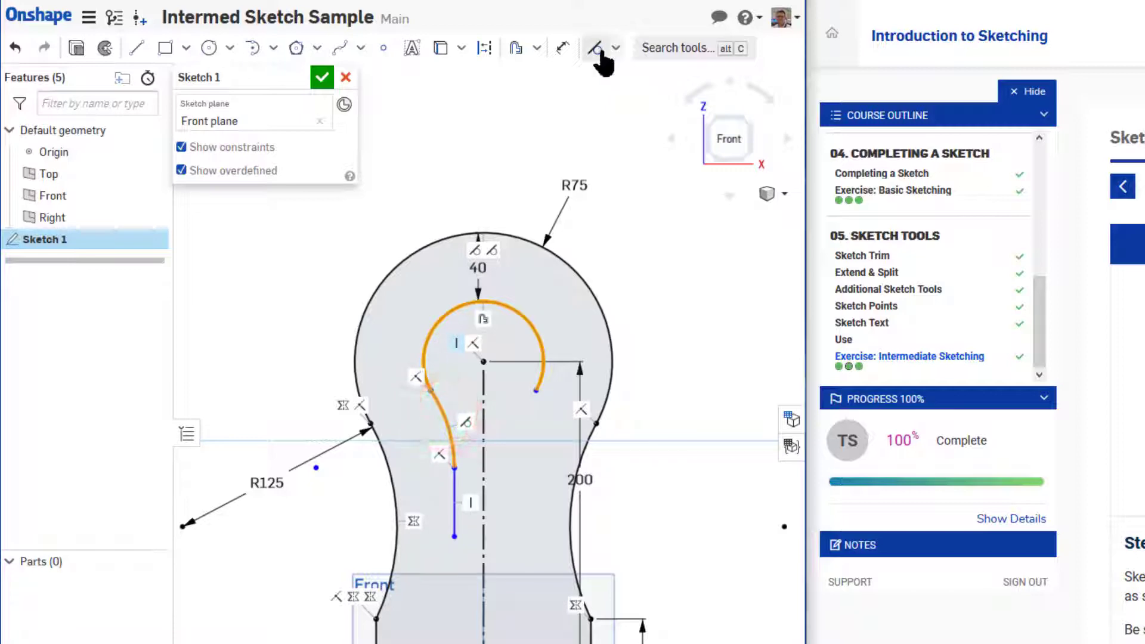
click(597, 49)
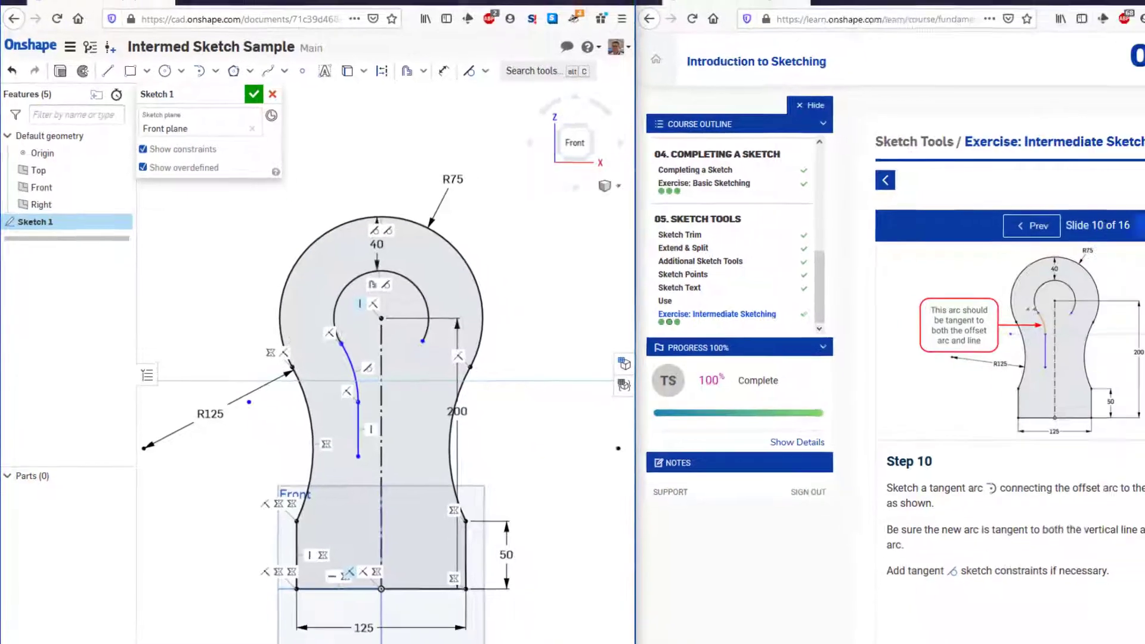
Advance the exercise to slide 11 and mirror the connecting arc and short vertical line about the vertical construction line
click(1057, 219)
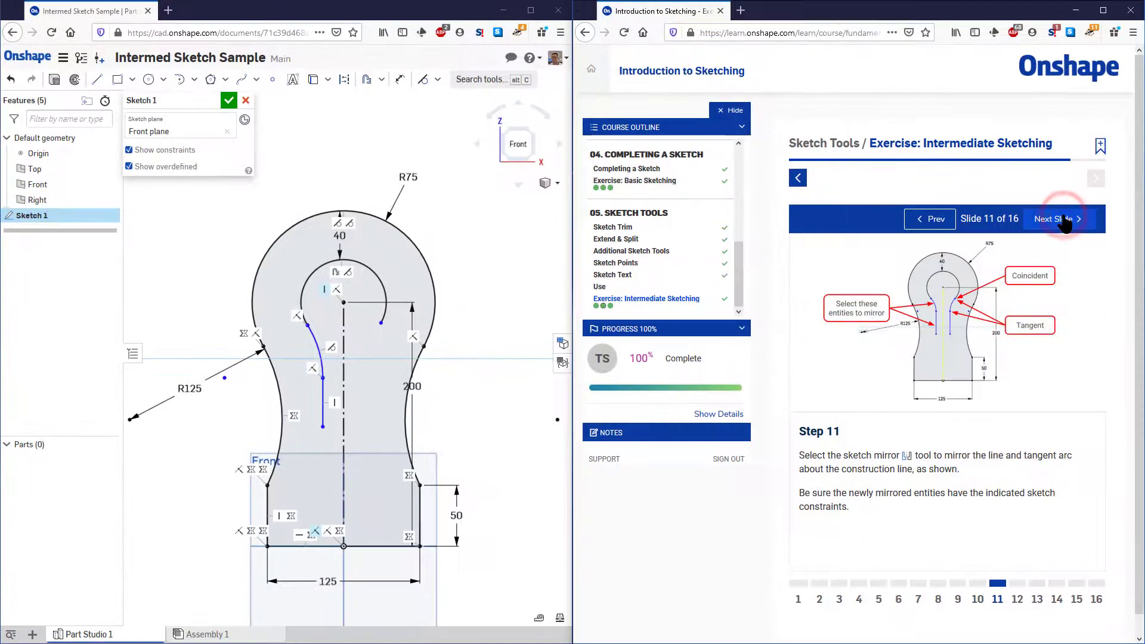
click(382, 82)
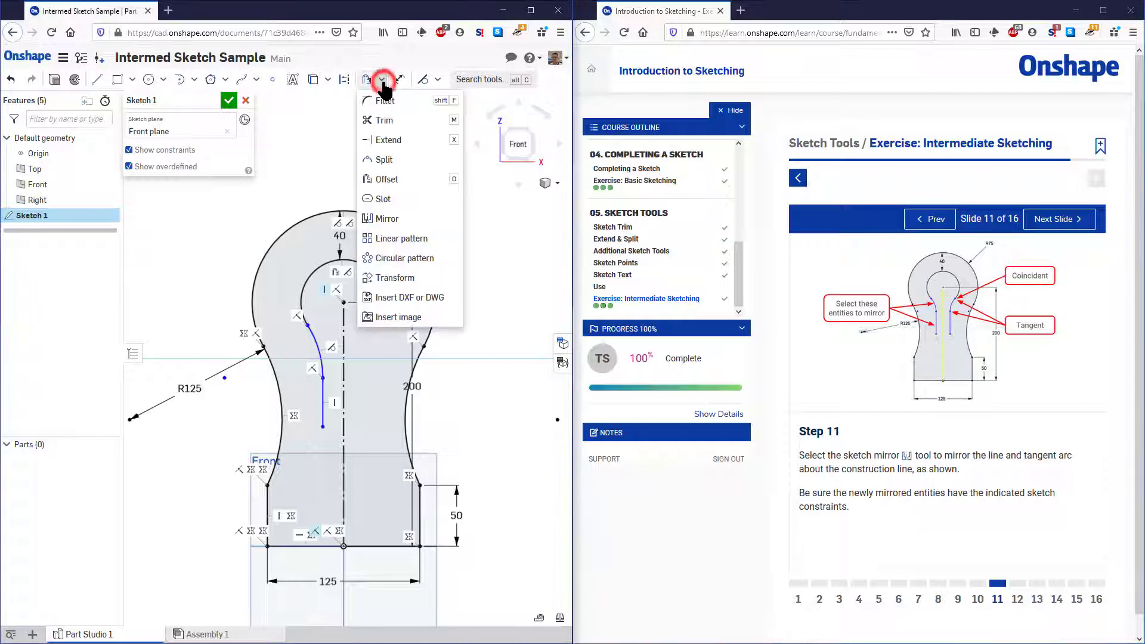
click(378, 219)
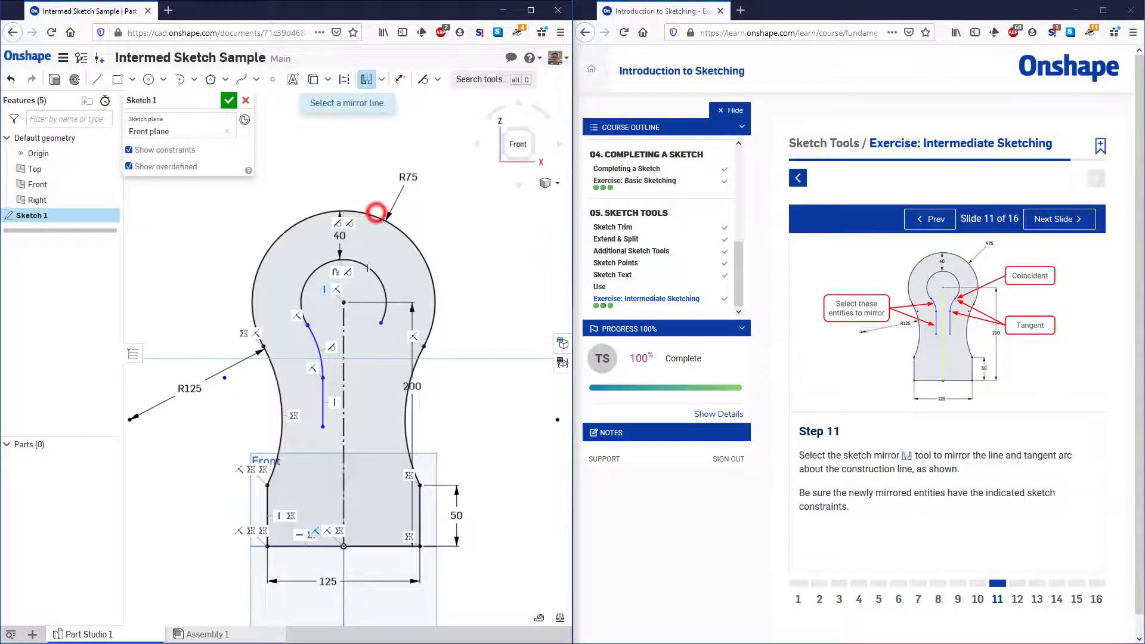
click(345, 331)
click(320, 352)
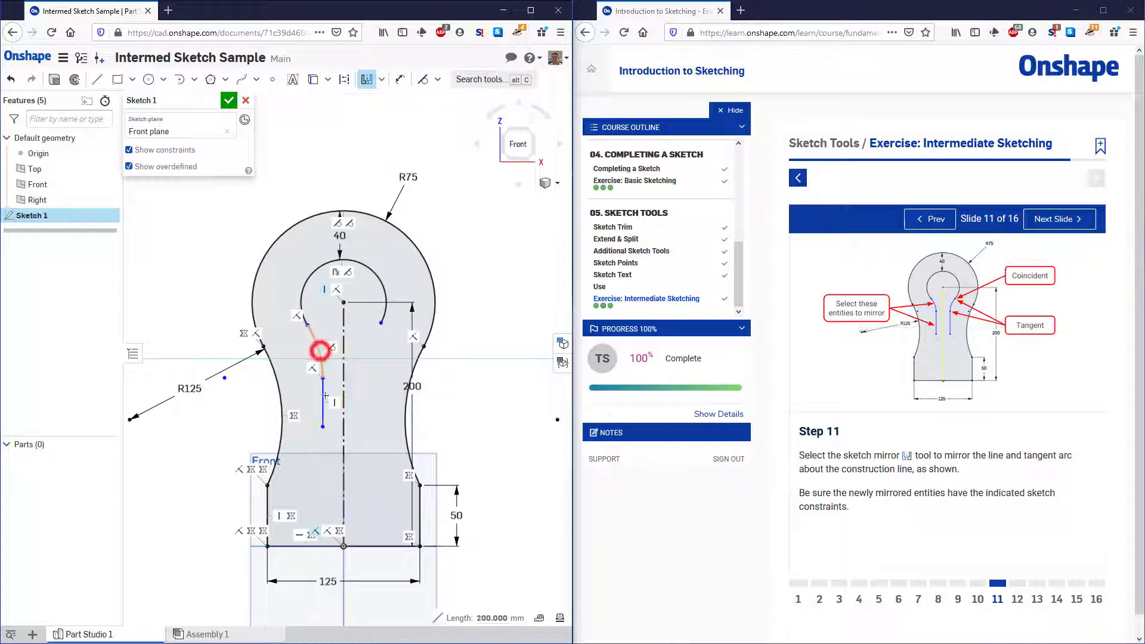
click(324, 403)
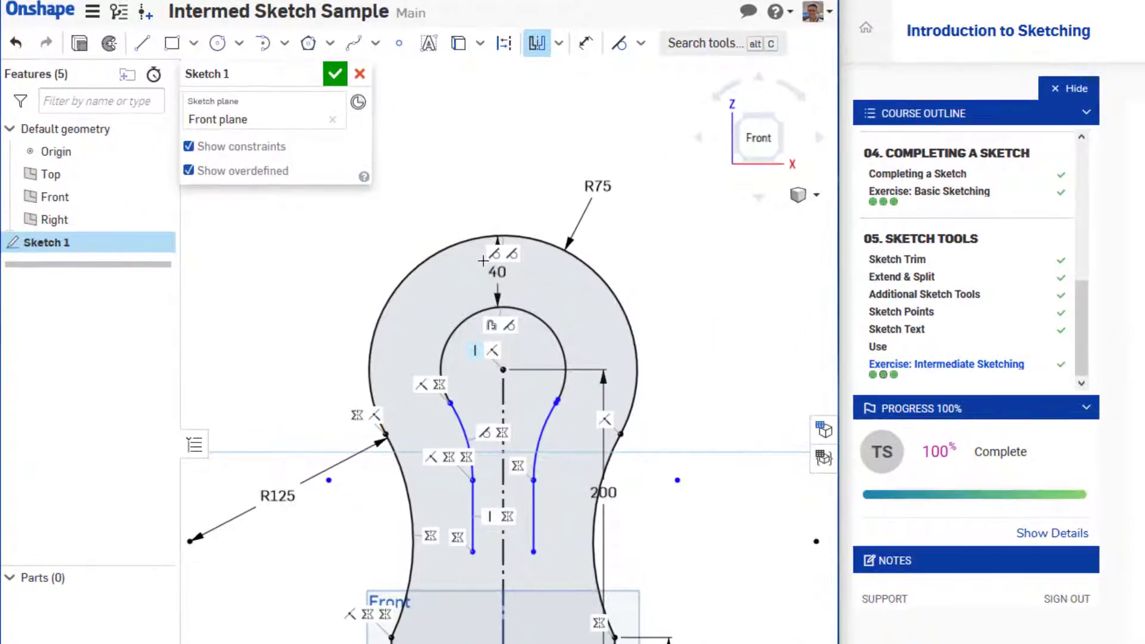
key(Escape)
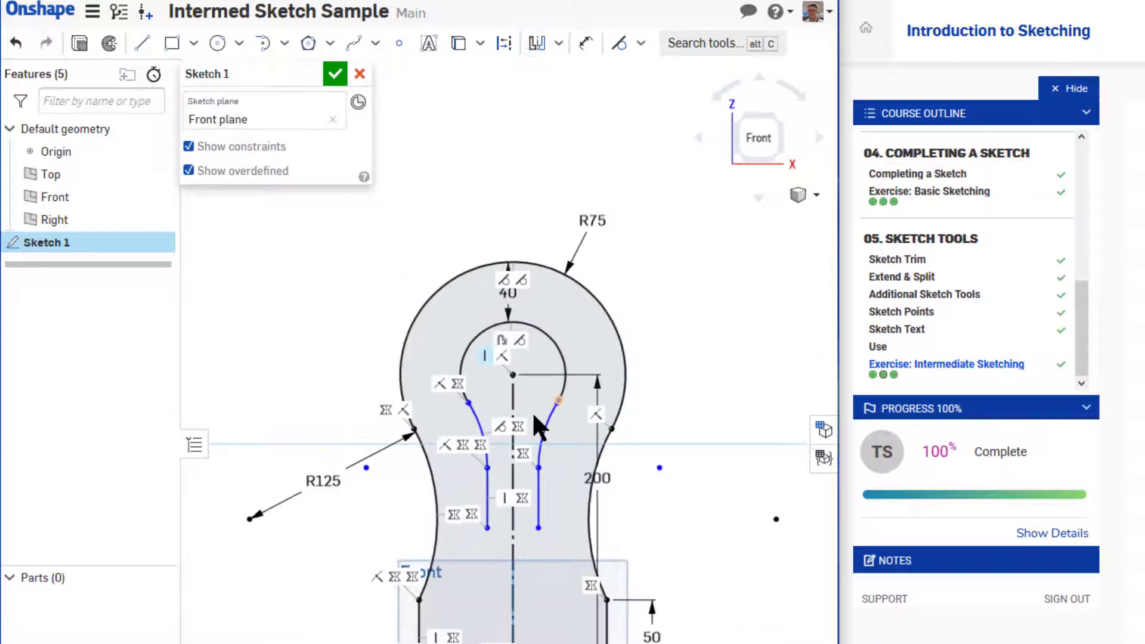
Join the upper endpoint of the mirrored connecting arc to the offset arc's right endpoint so they are coincident
scroll(558, 412, up, 8)
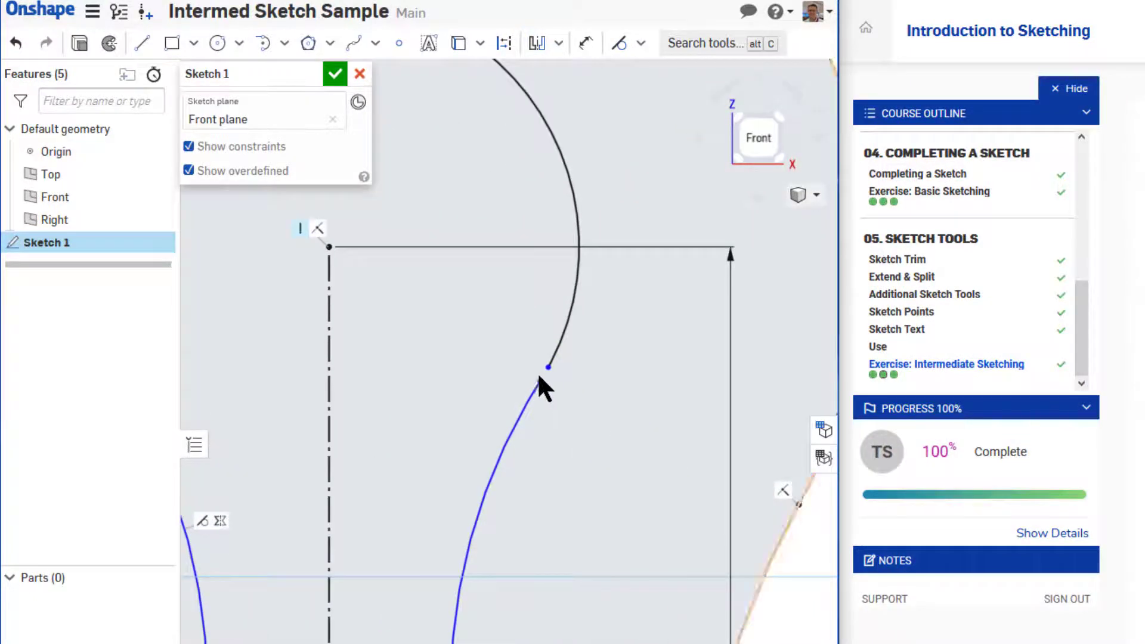
mouse_move(540, 381)
mouse_down()
mouse_move(545, 370)
mouse_move(544, 380)
mouse_up()
scroll(543, 381, down, 5)
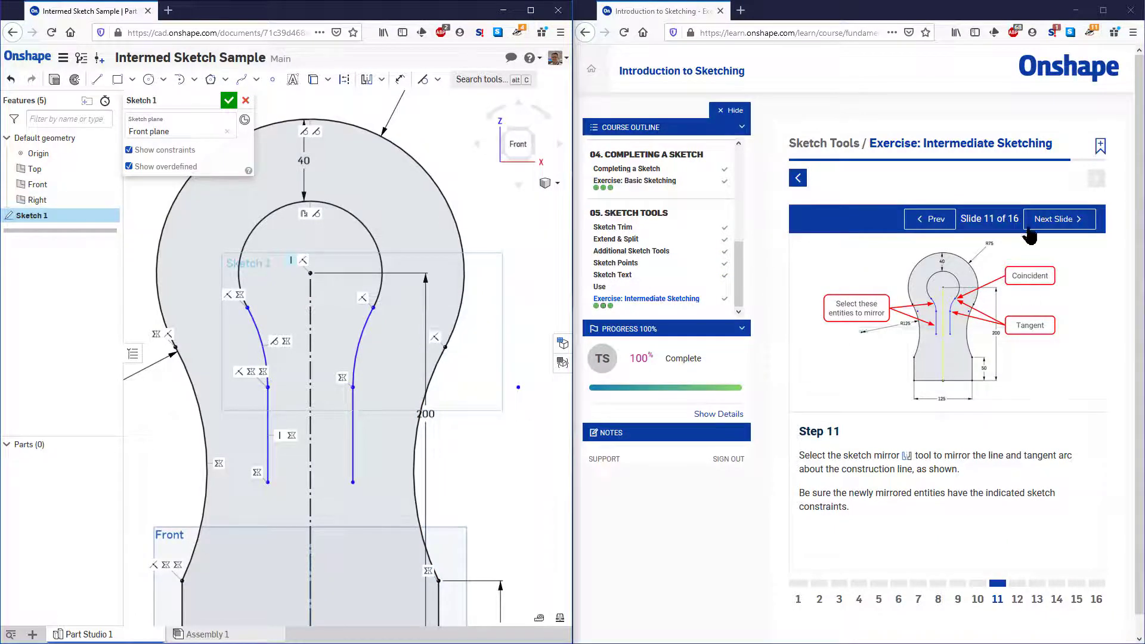
Advance the exercise to slide 12 and sketch a tangent arc connecting the lower endpoints of the two inner vertical lines
click(1051, 219)
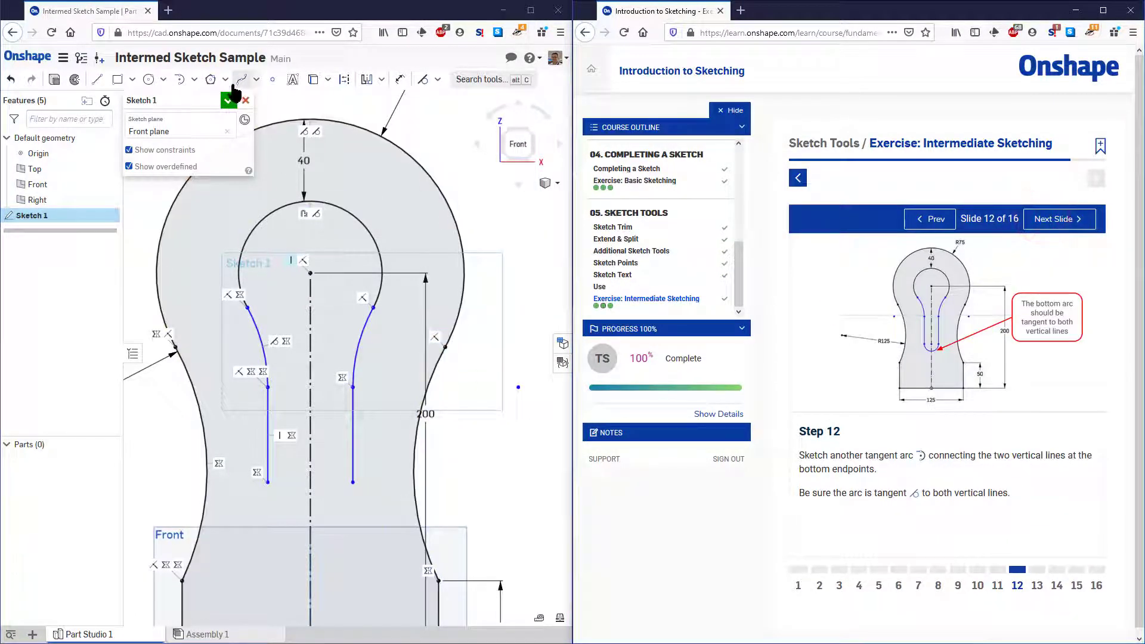
click(163, 80)
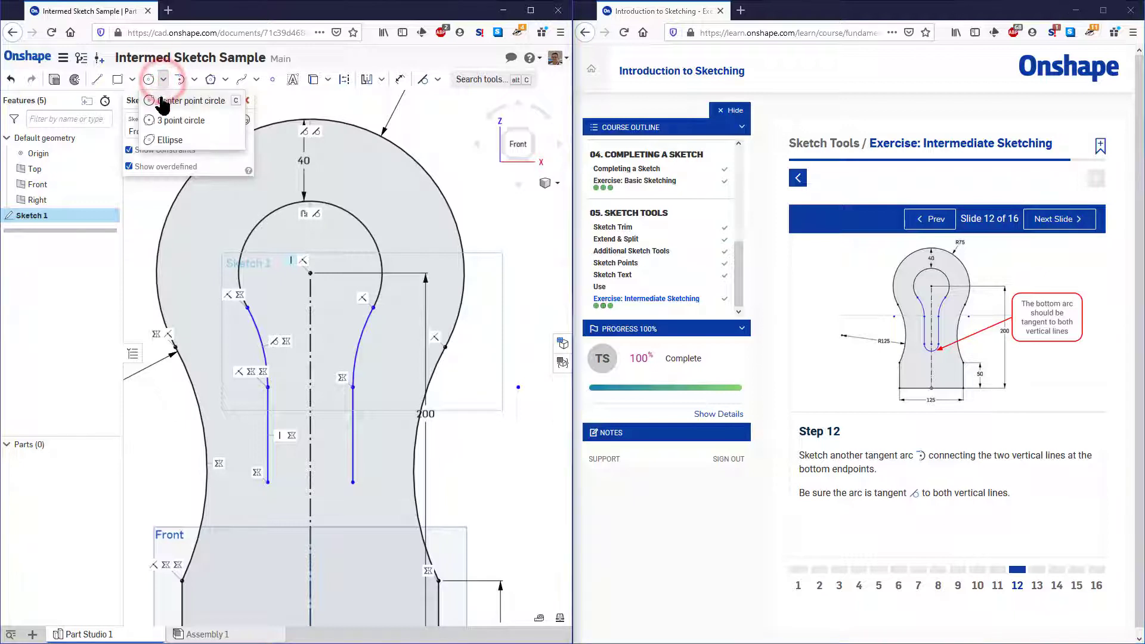
click(193, 79)
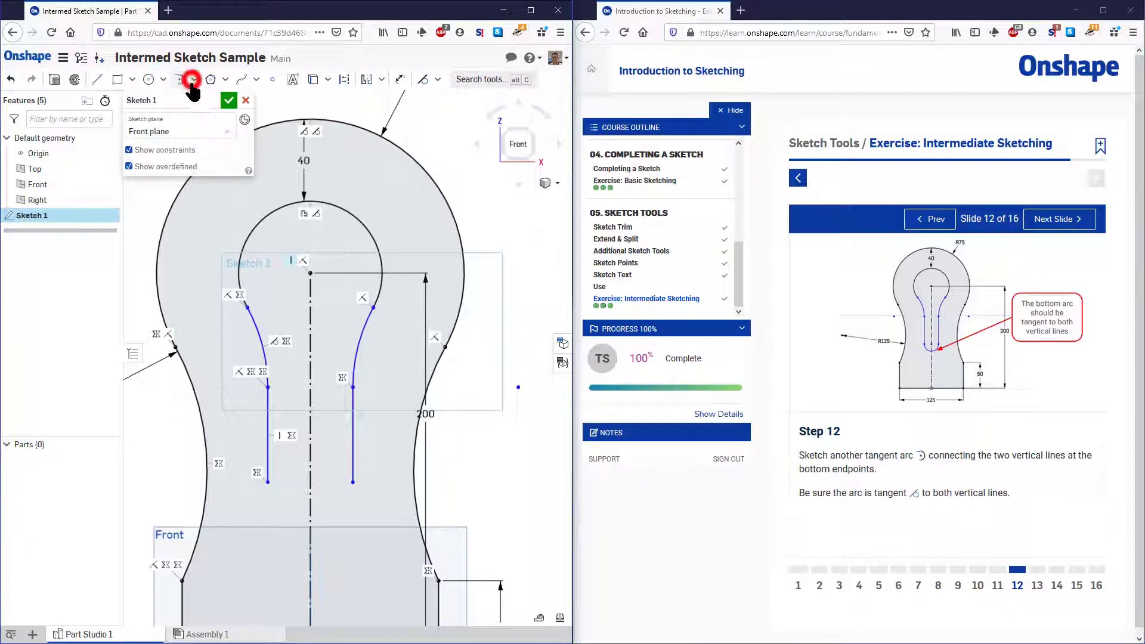
click(195, 79)
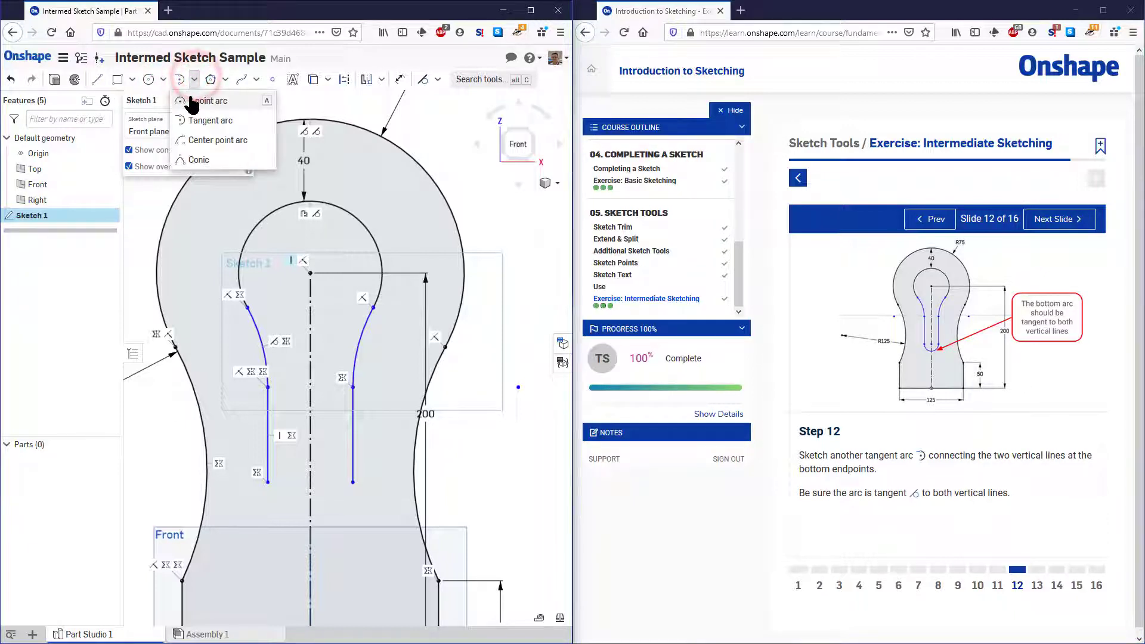
click(192, 100)
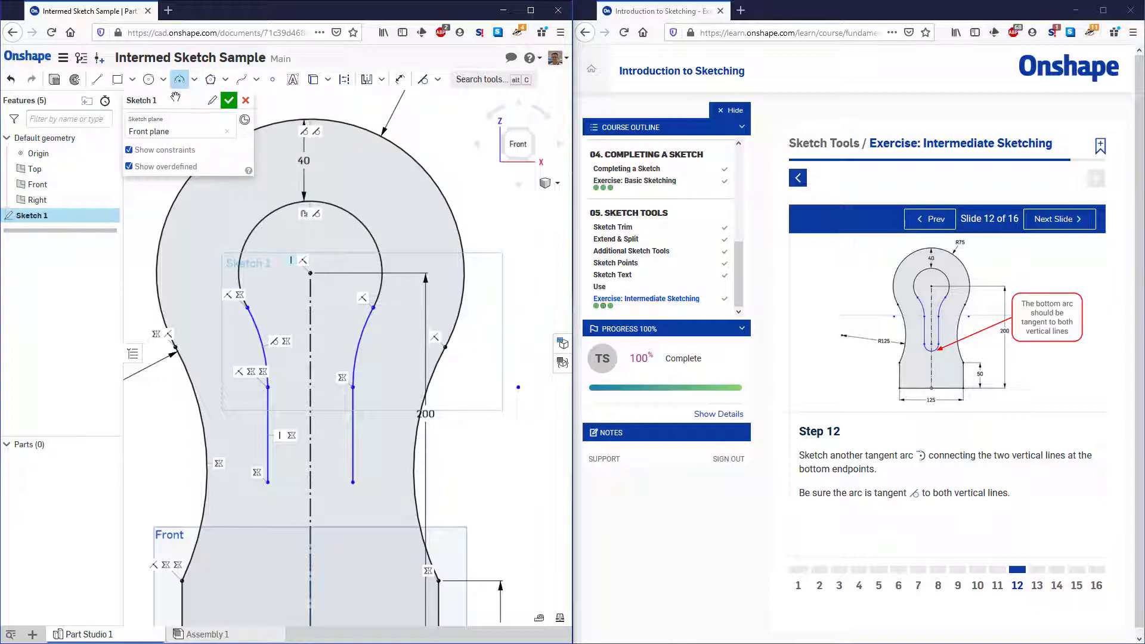
click(194, 80)
click(184, 117)
click(354, 483)
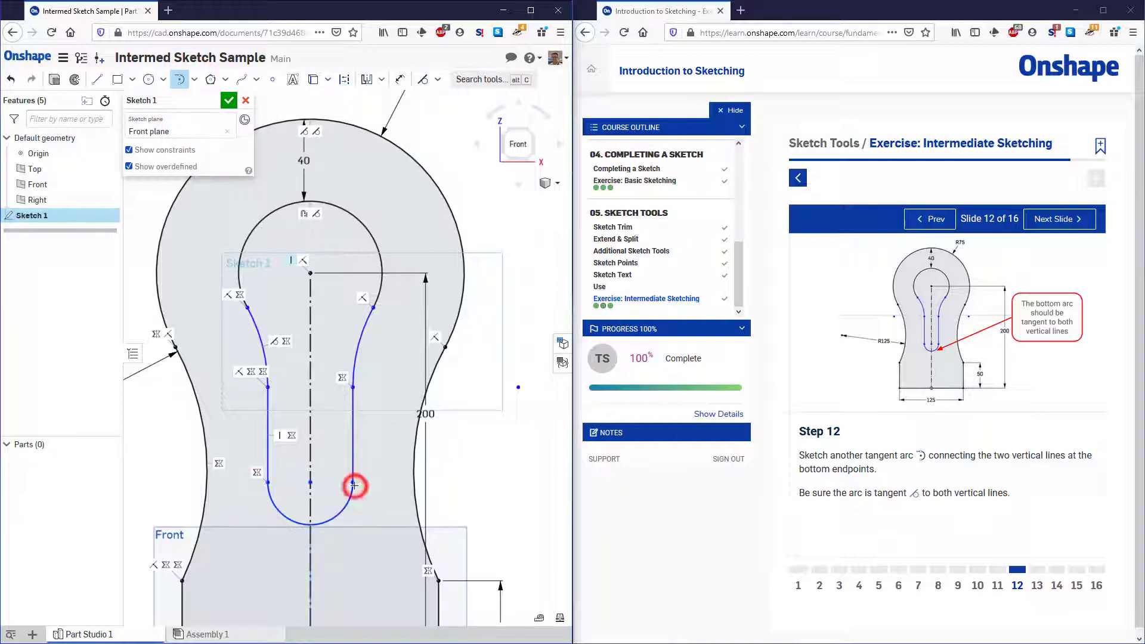
Add a Tangent constraint between the bottom arc and the inner profile's right vertical line, and check the arc's tangent symbols
right_click(354, 487)
click(358, 498)
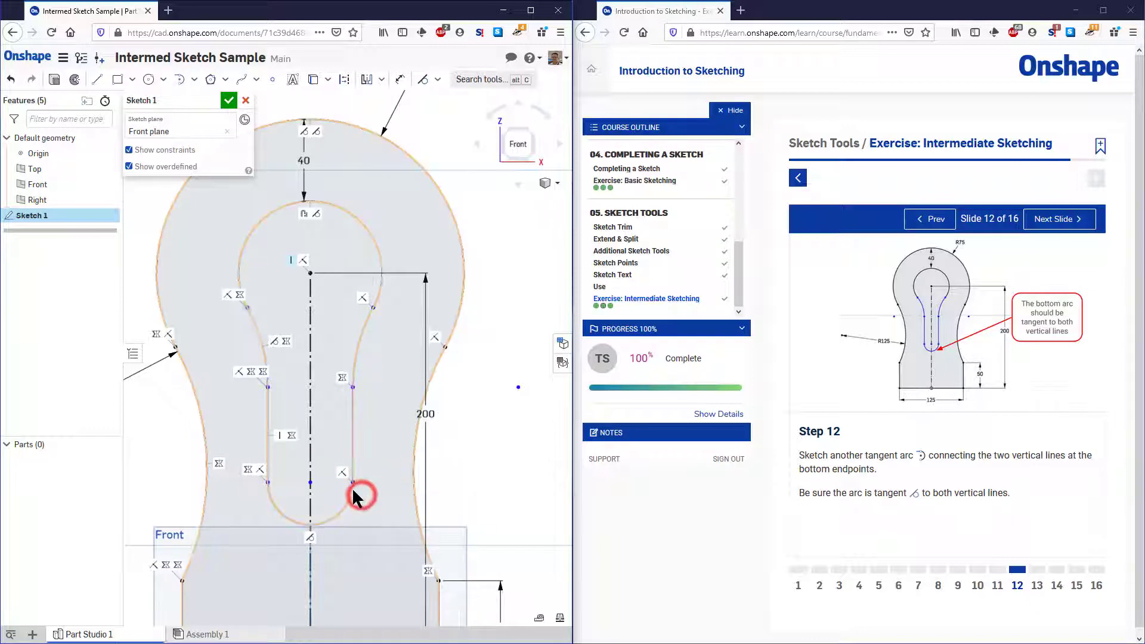
click(344, 504)
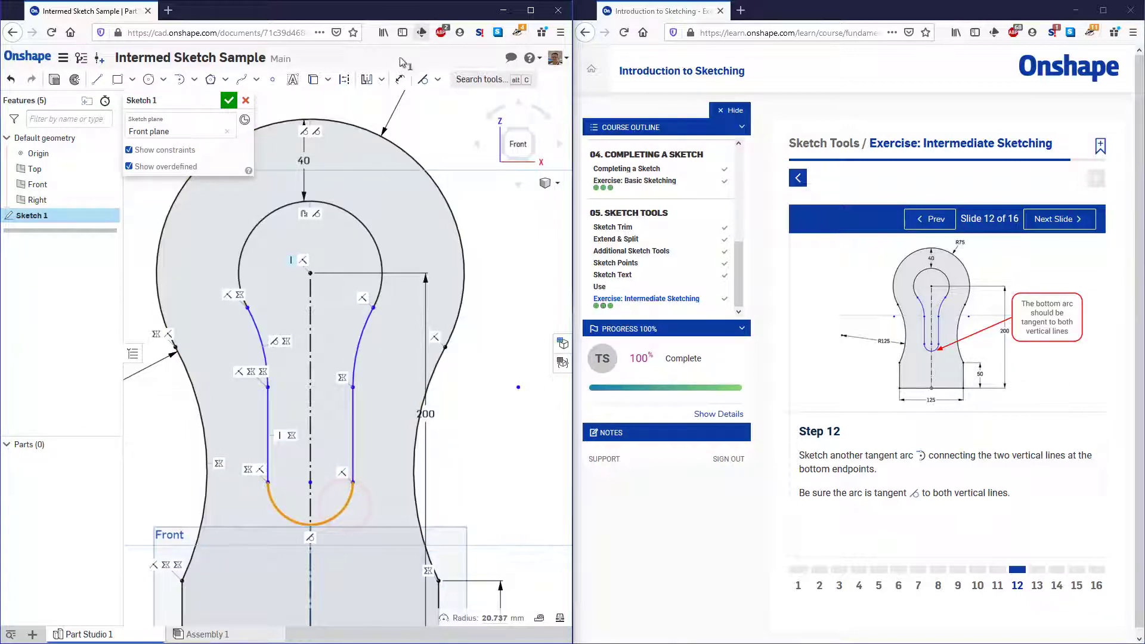
click(354, 455)
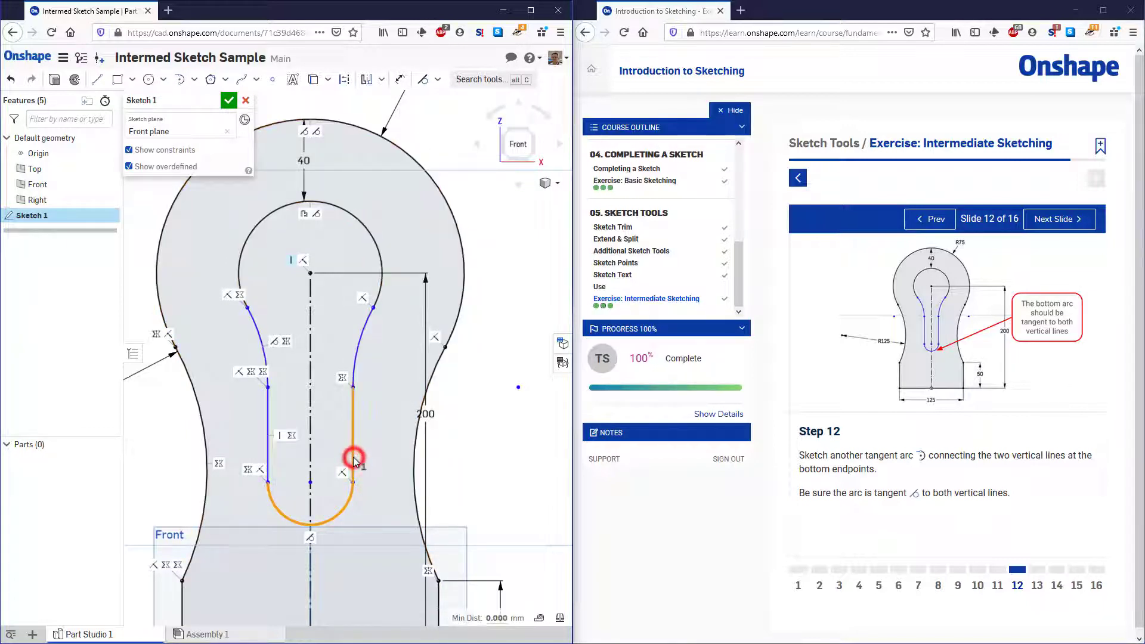
click(424, 81)
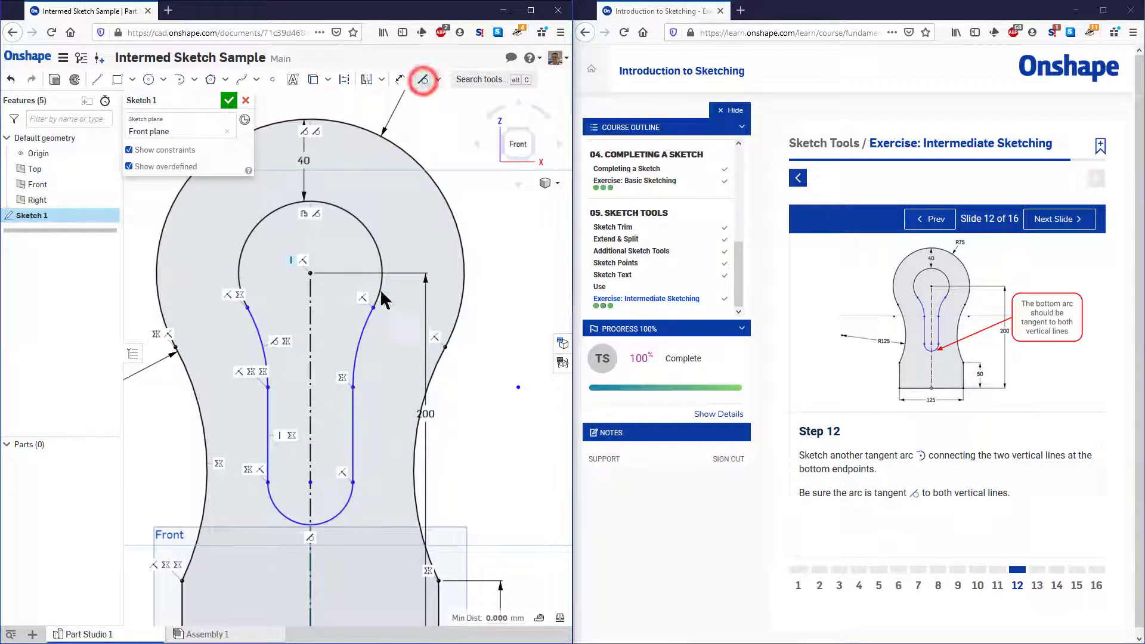
click(268, 463)
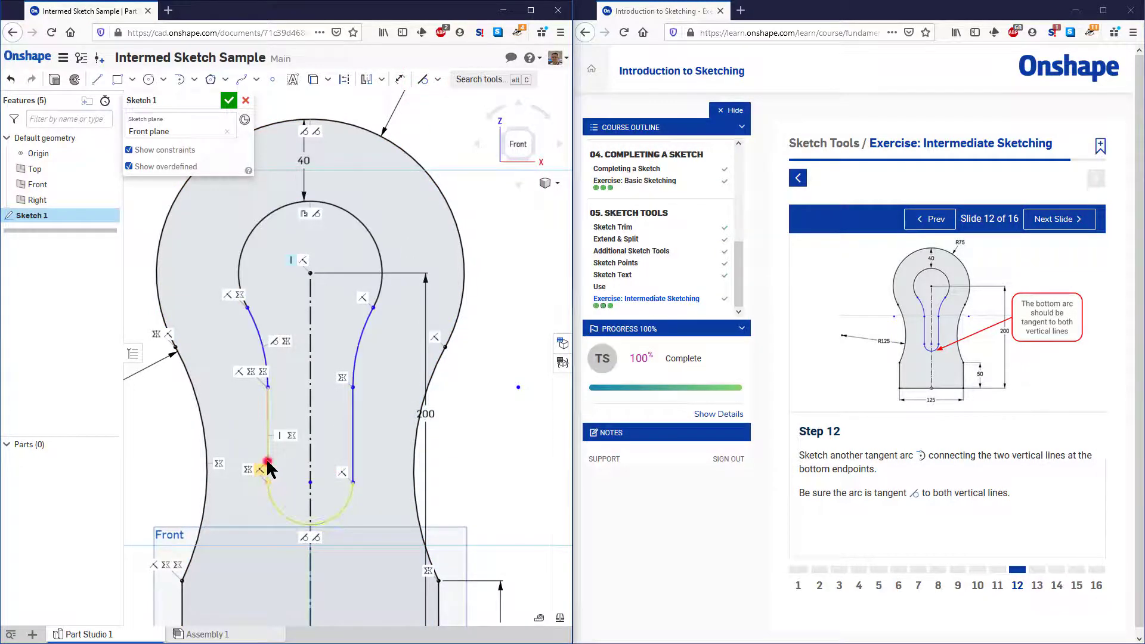
click(283, 513)
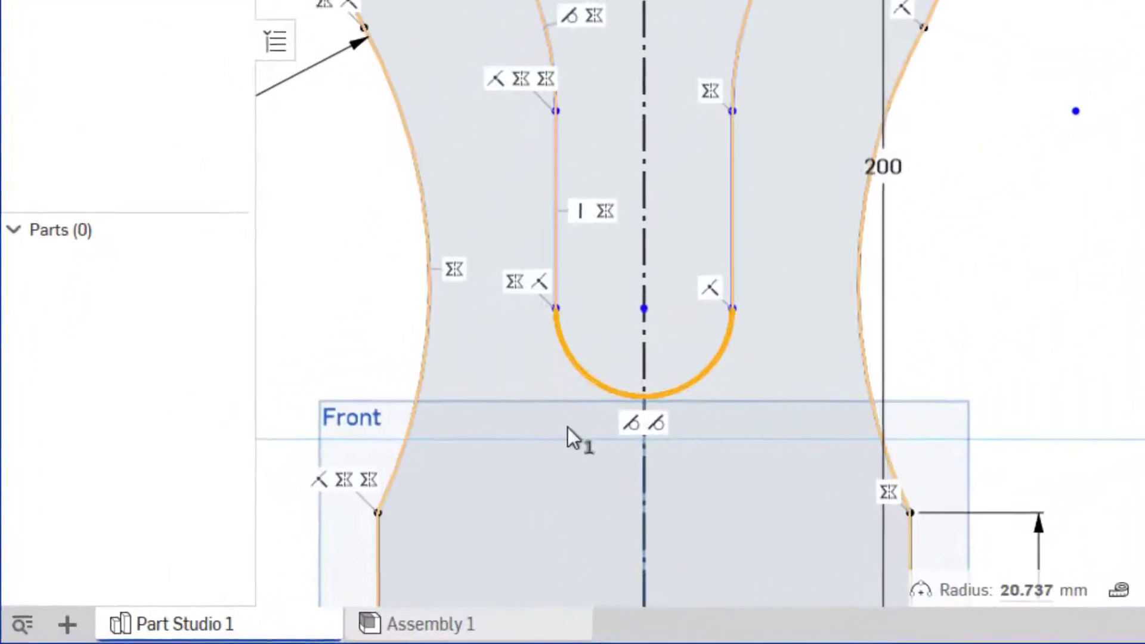
click(273, 540)
click(992, 337)
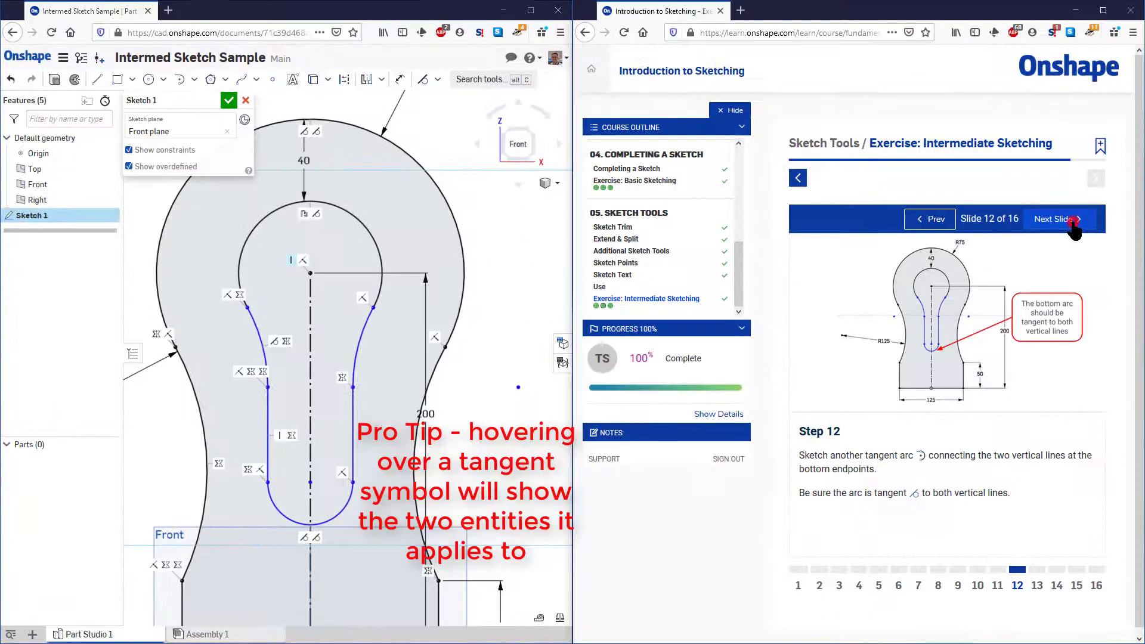
Advance the exercise to slide 13 and sketch a center point rectangle about 72 by 20 mm, centered on the construction line near the base
click(1069, 222)
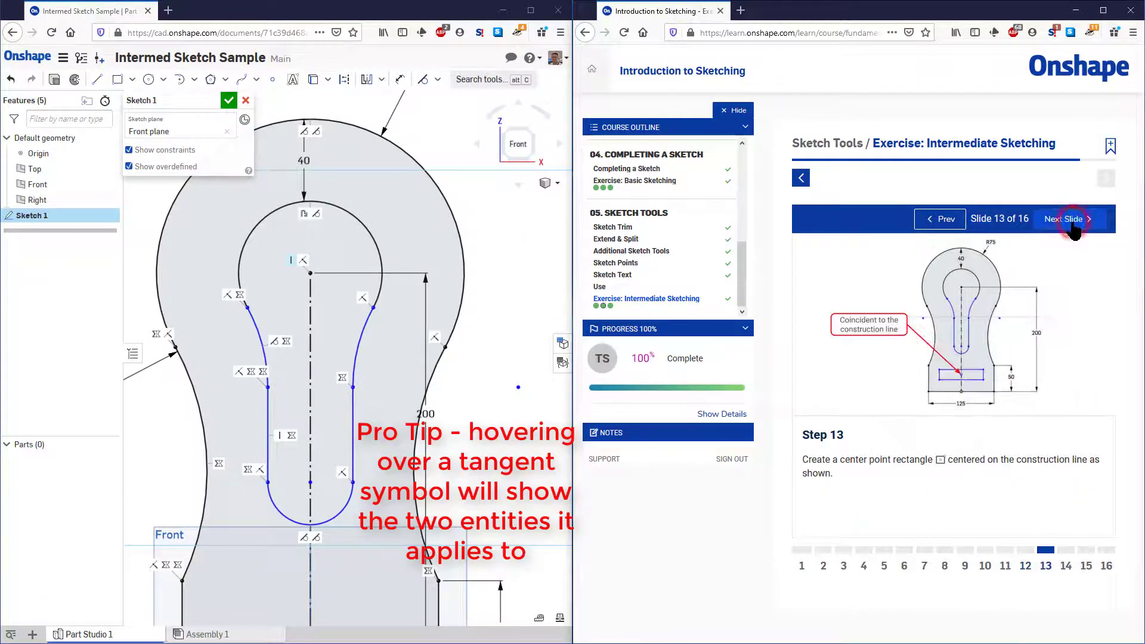
click(132, 80)
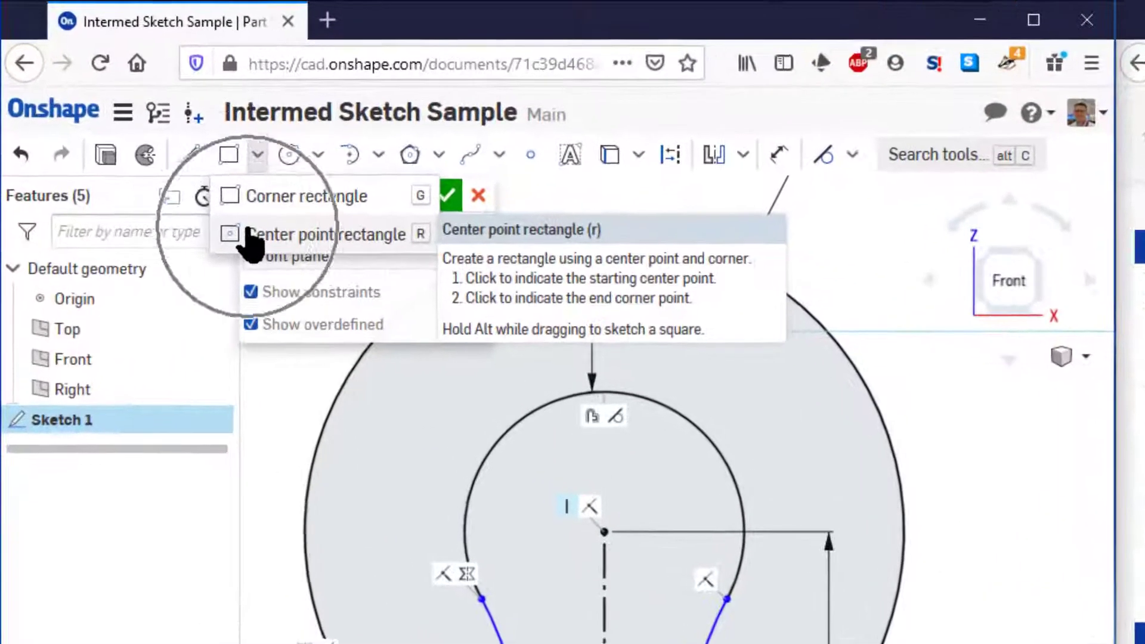
click(129, 120)
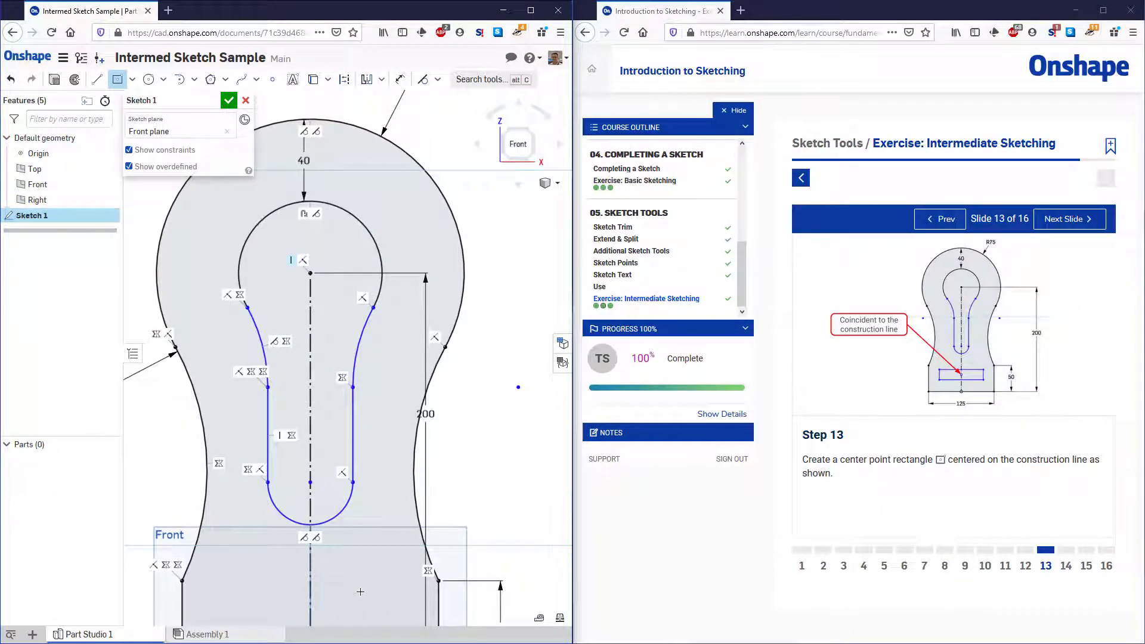
scroll(363, 590, down, 5)
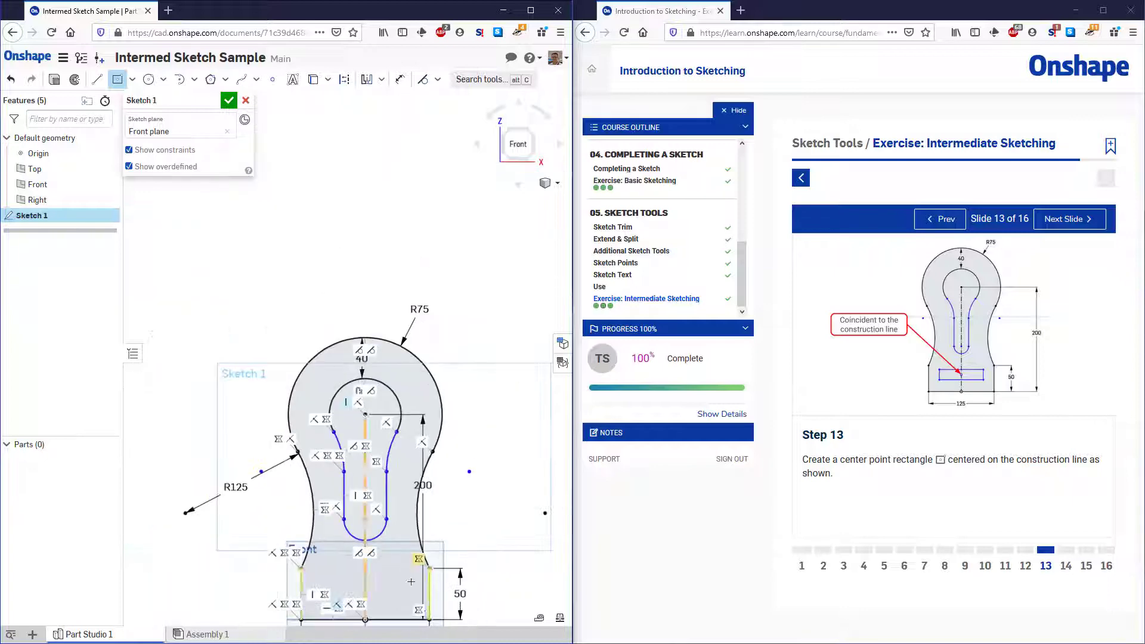
scroll(375, 593, up, 3)
scroll(375, 593, down, 5)
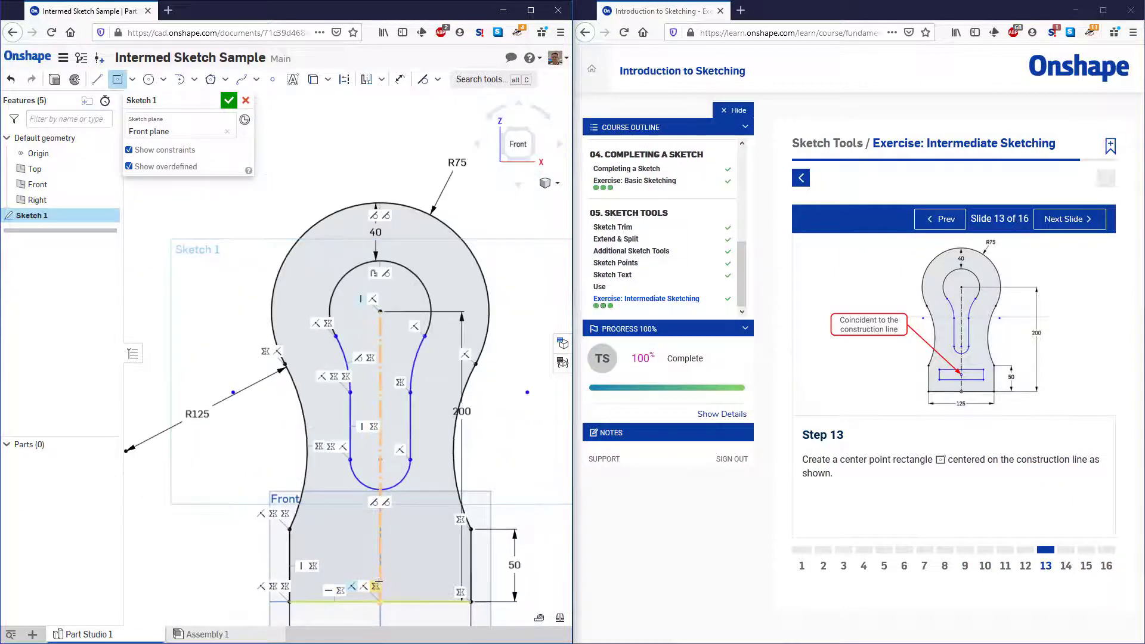
scroll(392, 630, up, 6)
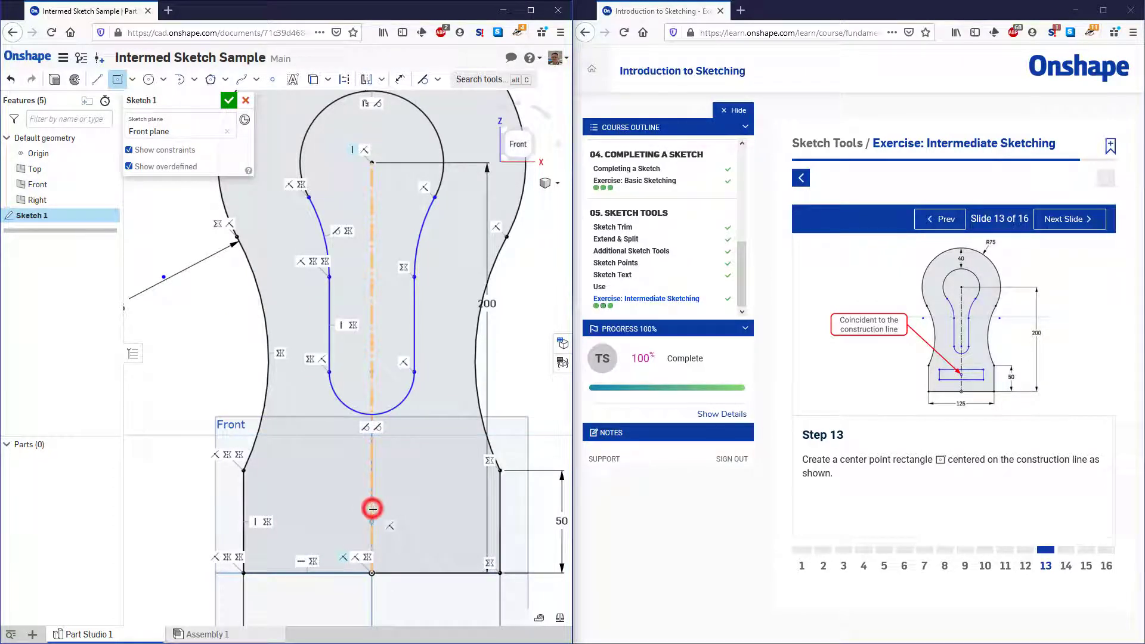
click(373, 509)
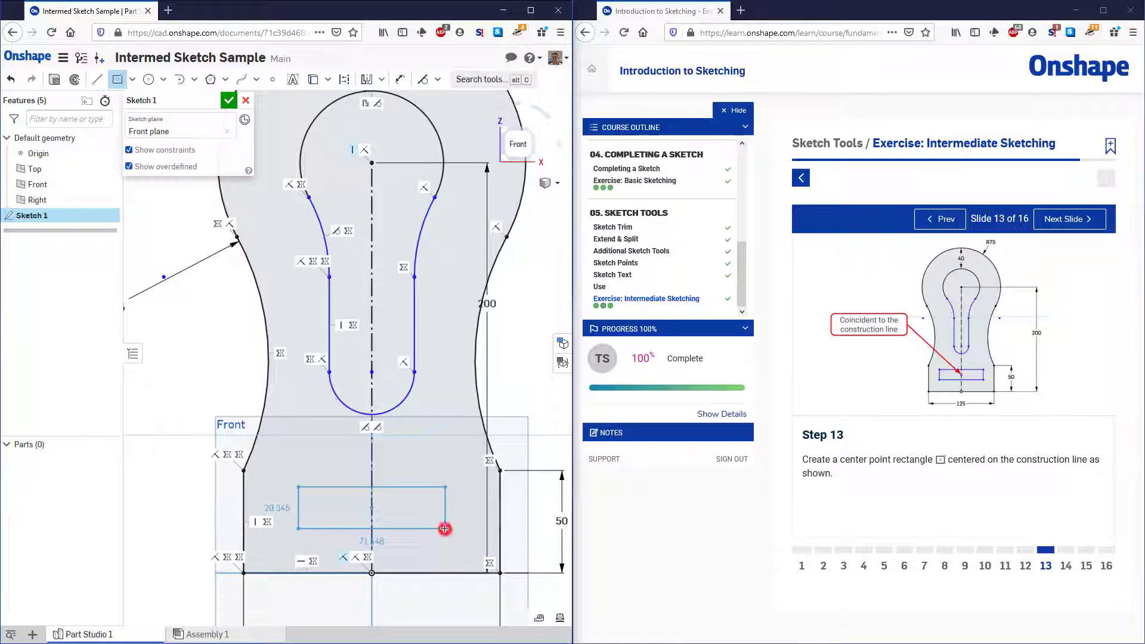
click(445, 529)
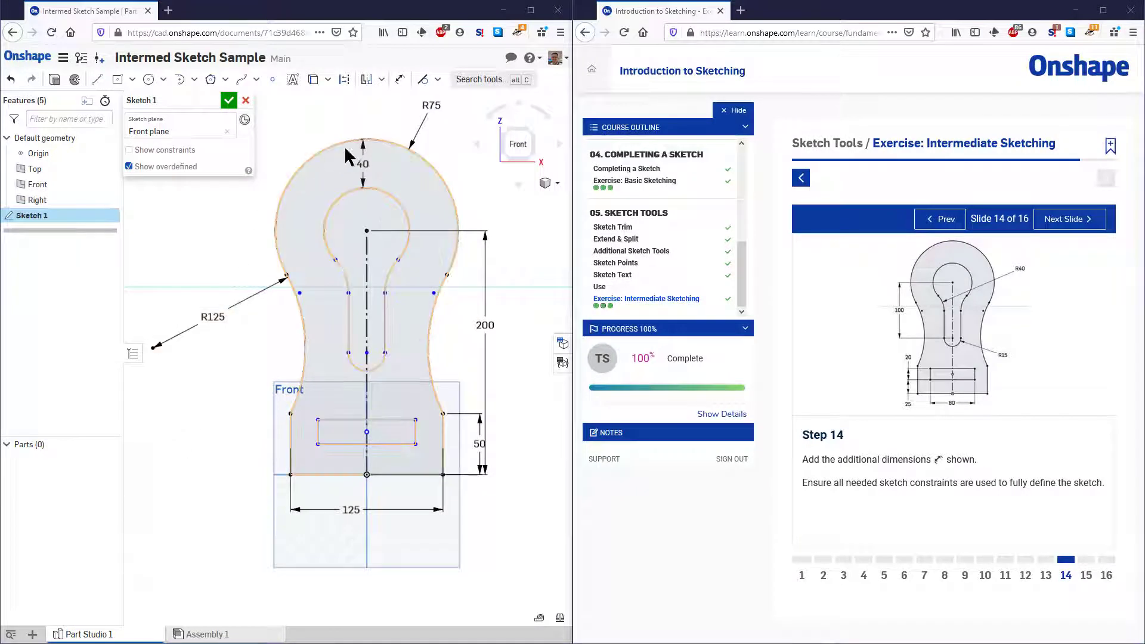
Dimension the rectangle's width to 80 mm, placing the dimension above its upper edge
click(402, 84)
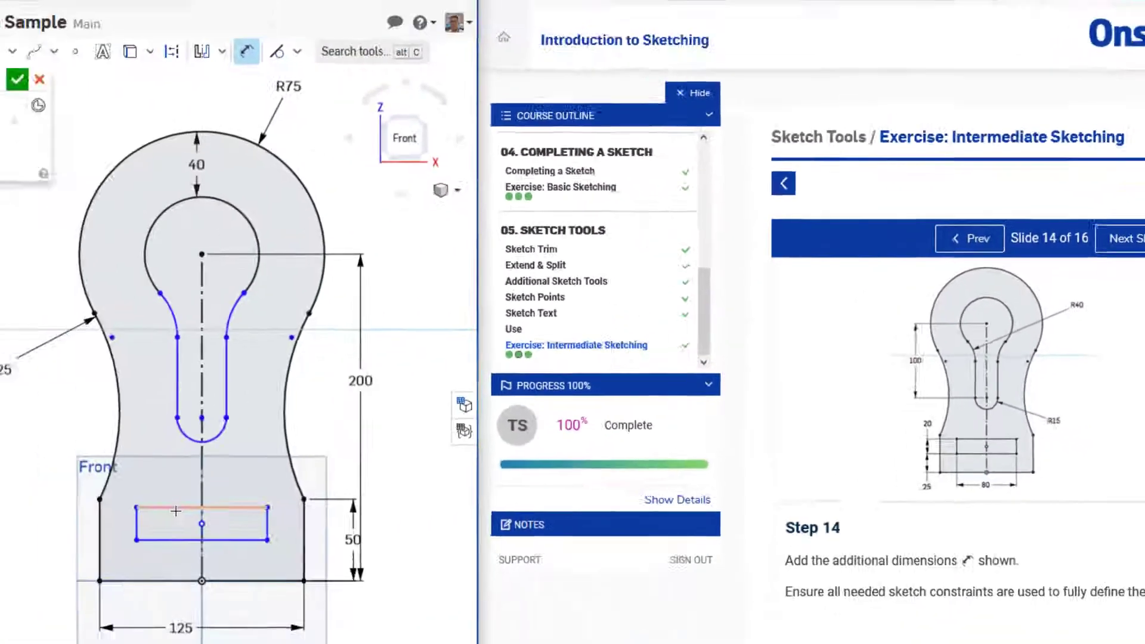
click(174, 509)
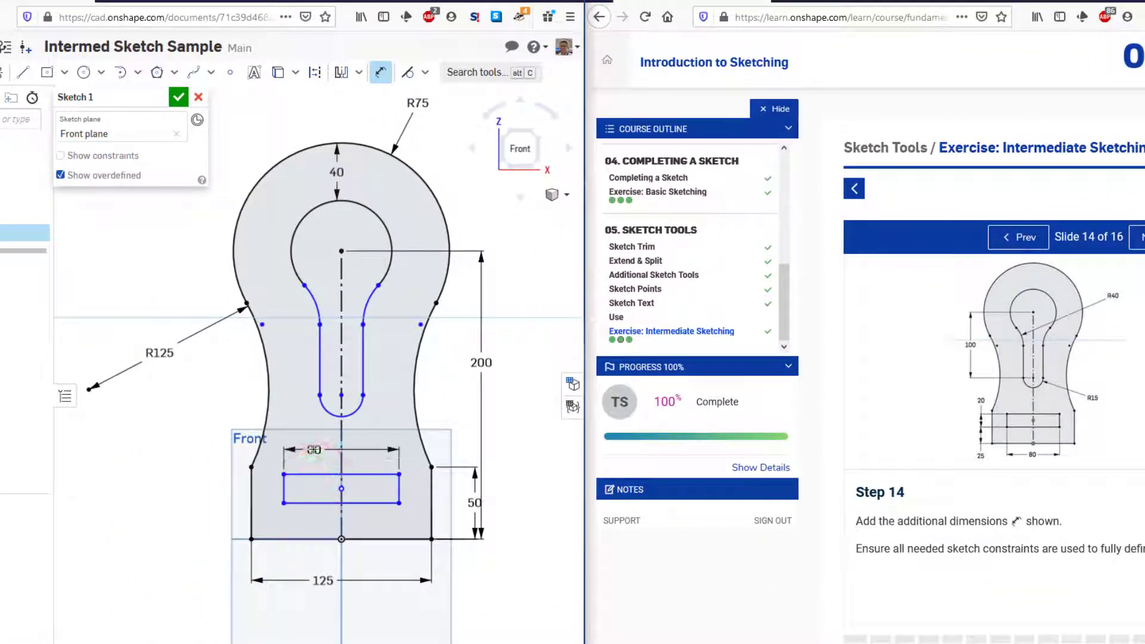
click(313, 450)
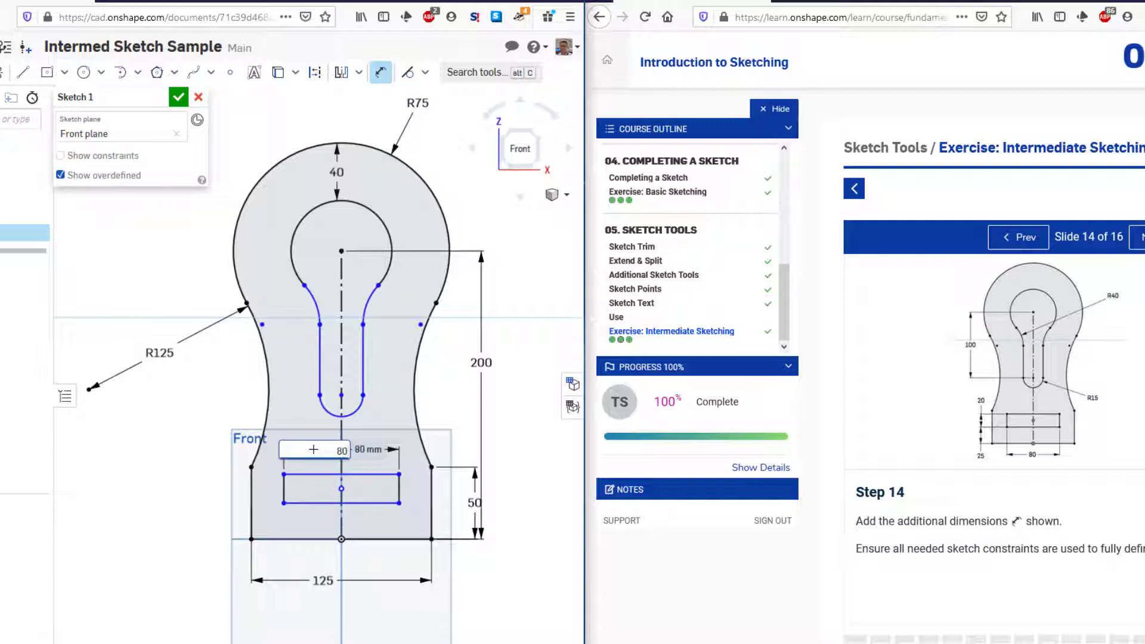
key(Return)
Dimension the rectangle's height to 20 mm from its left edge, placing the dimension outside the profile
click(284, 490)
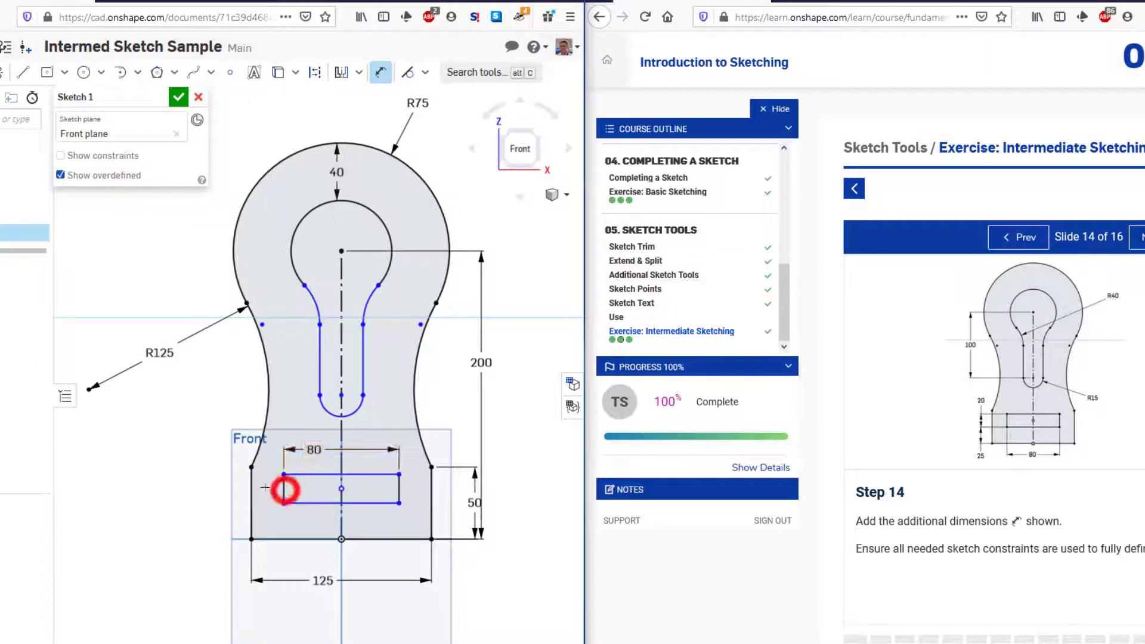
click(284, 489)
click(283, 491)
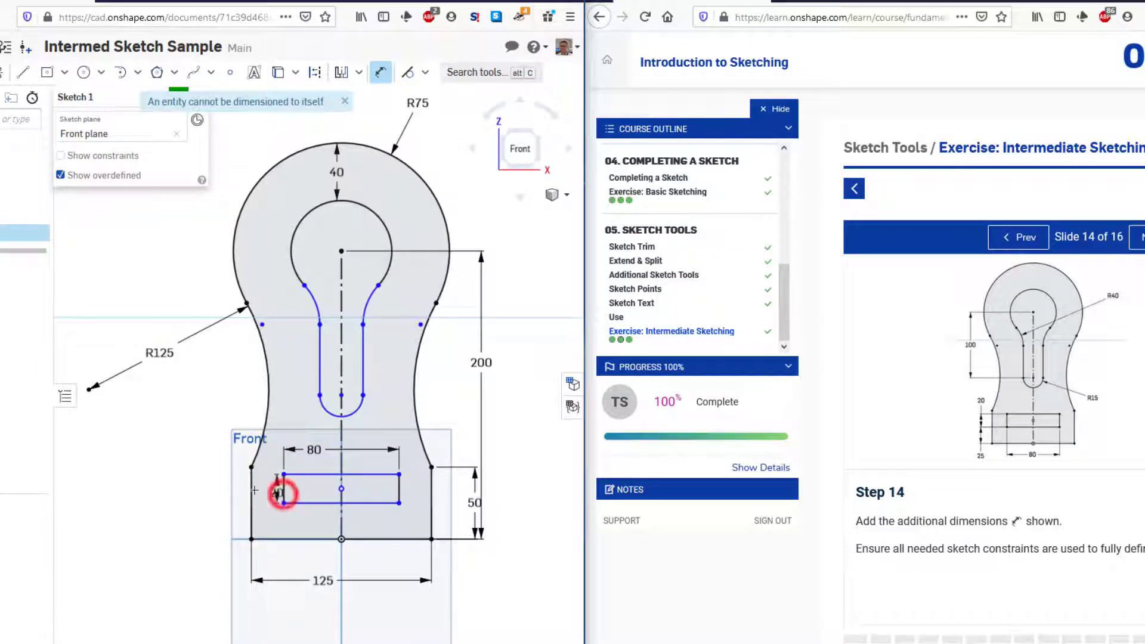
click(204, 488)
text(2)
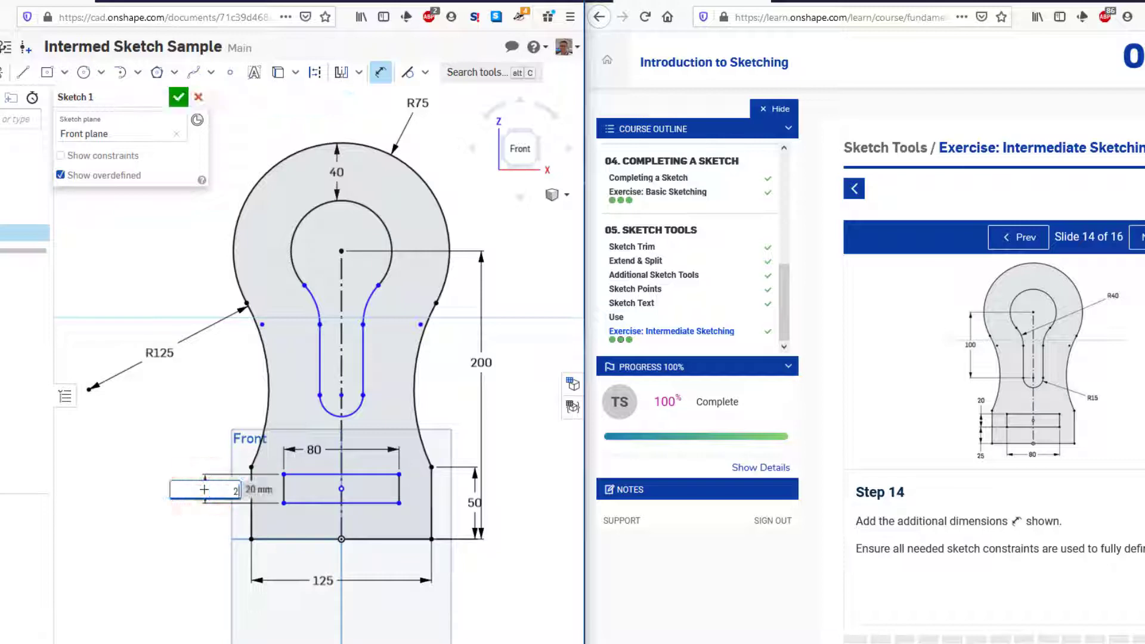
text(0)
key(Return)
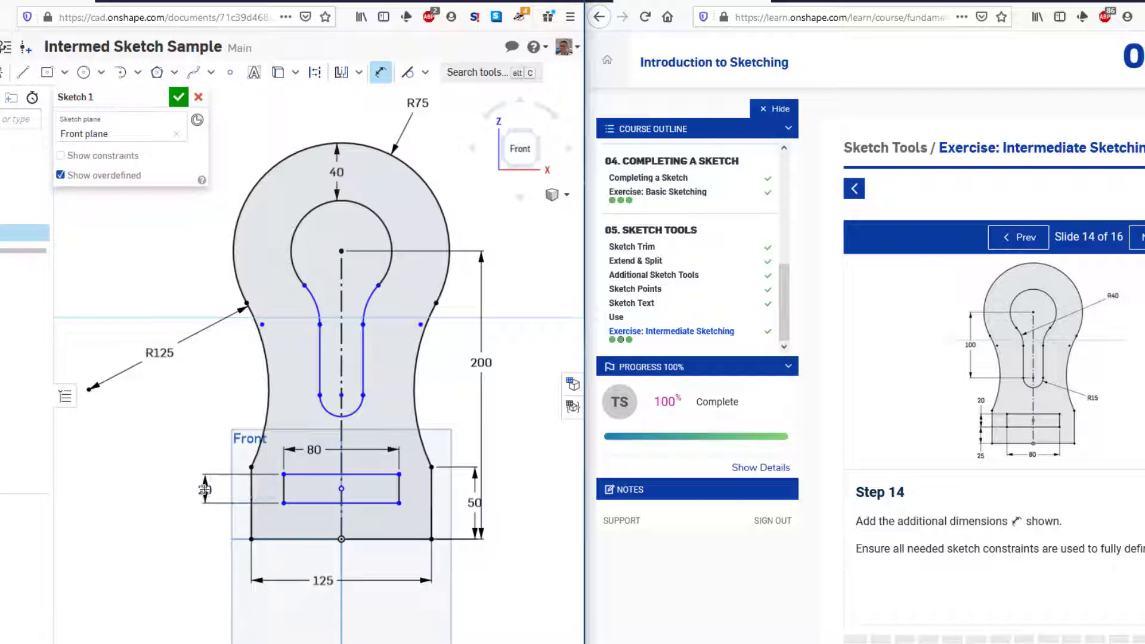
Dimension the vertical distance between the rectangle's lower edge and the profile's base line to 25 mm
click(323, 503)
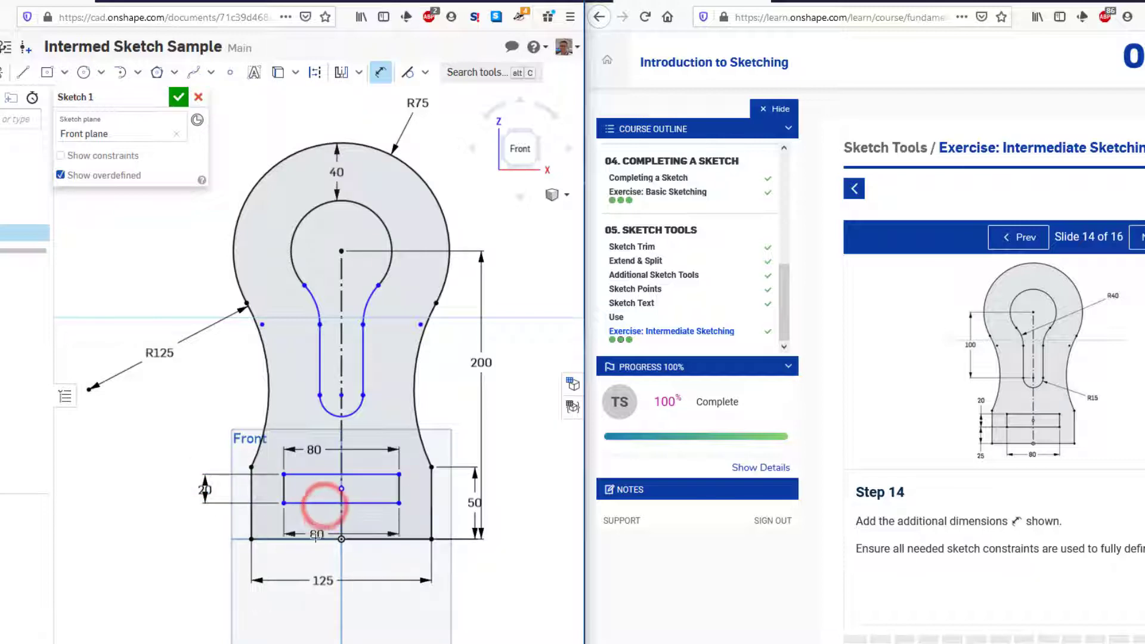
click(315, 539)
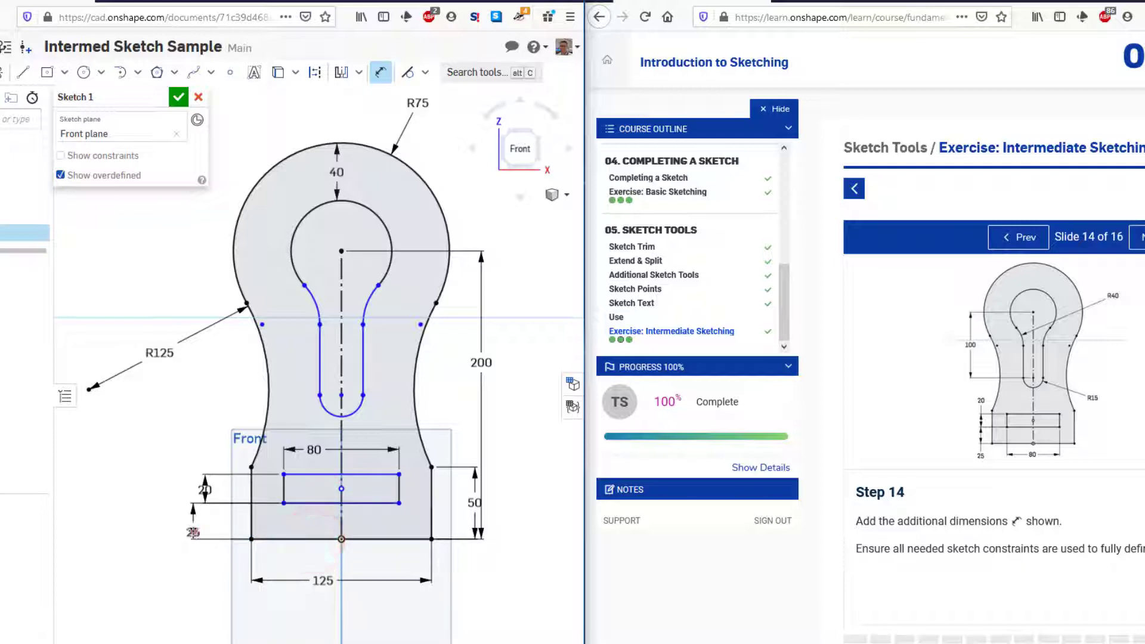
click(194, 532)
text(25)
key(Return)
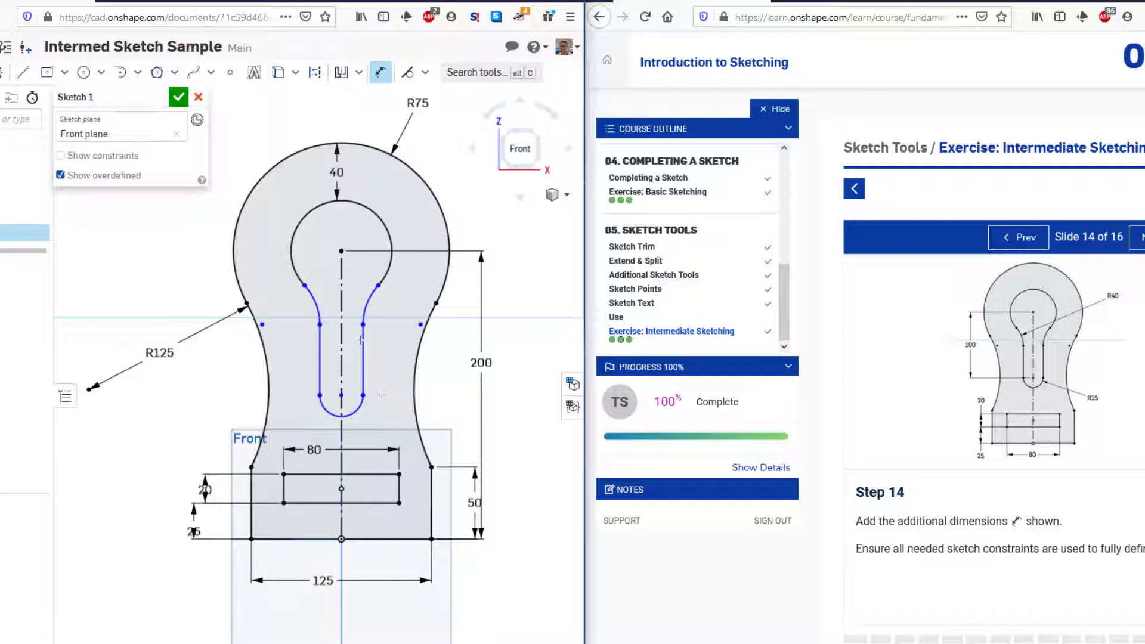
Dimension the vertical distance between the upper arc's center and the bottom slot arc's center to 100 mm
click(341, 251)
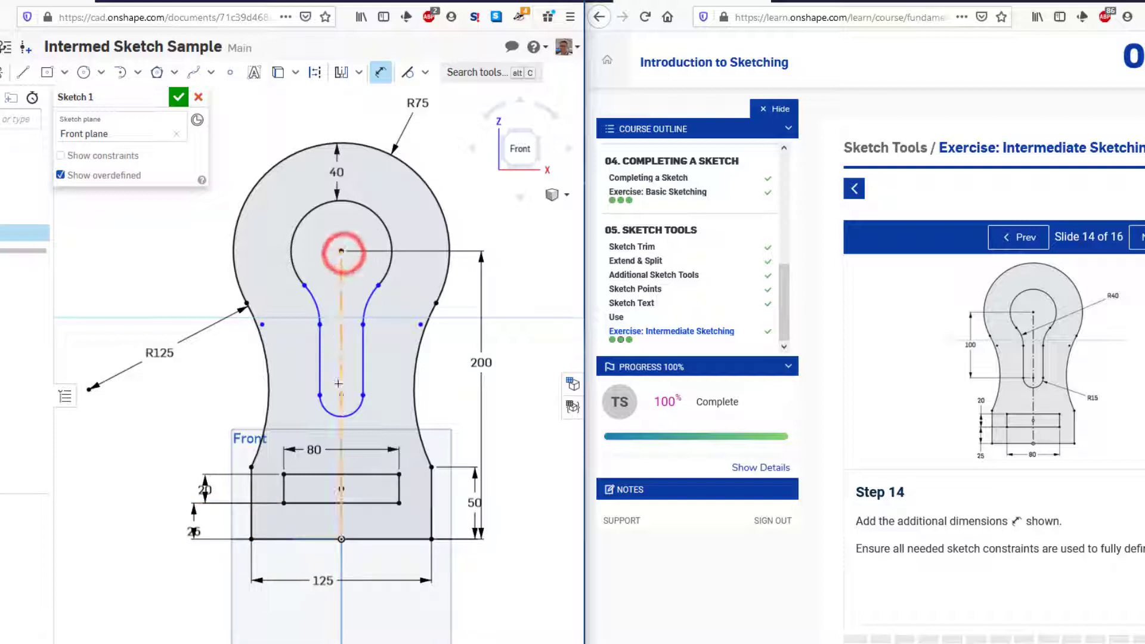
click(342, 395)
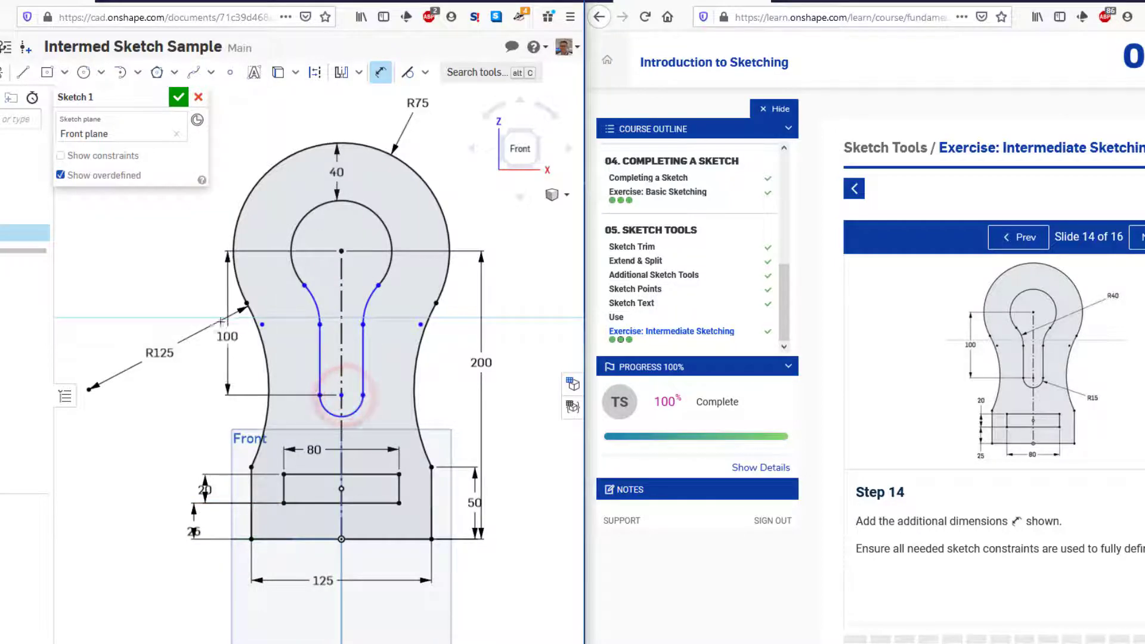
click(231, 356)
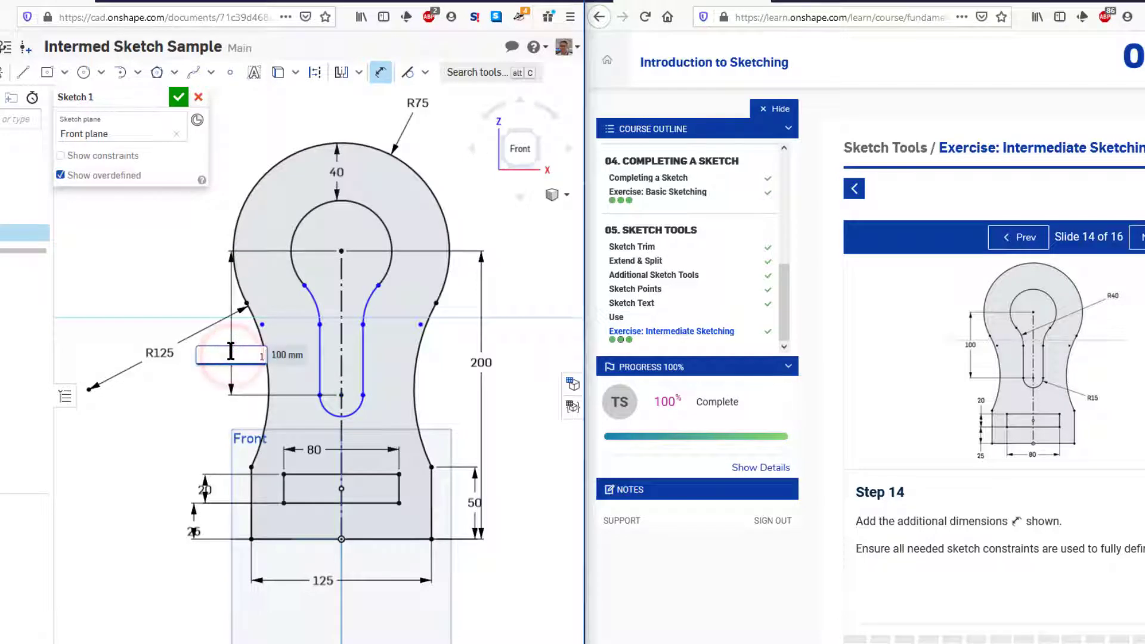
key(Return)
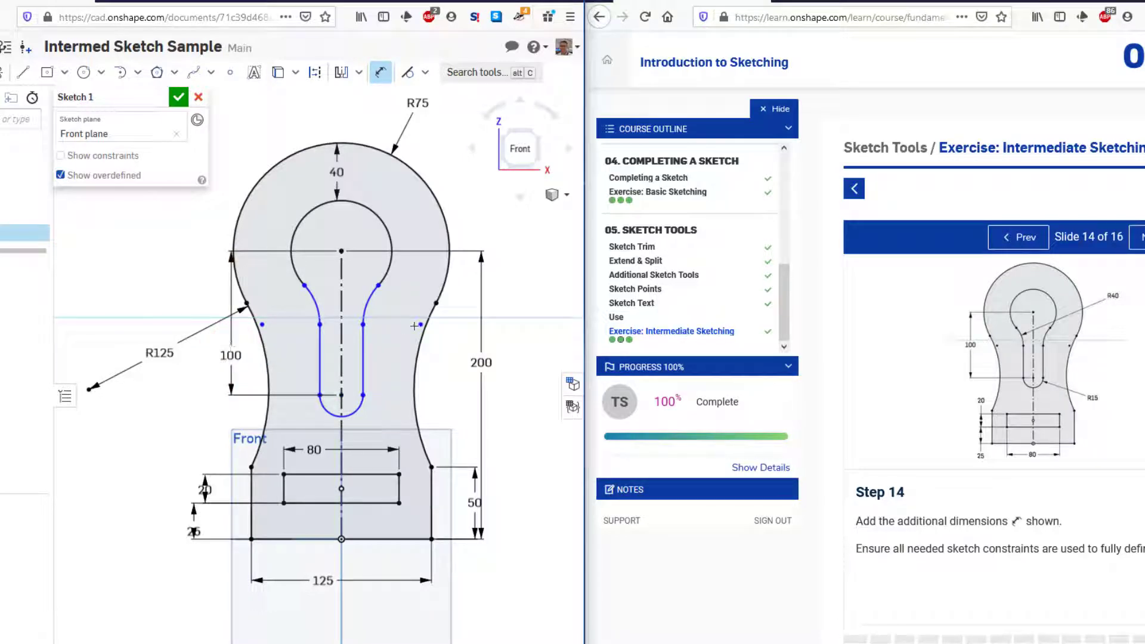
Dimension the left connecting arc of the inside profile to a 40 mm radius and the bottom arc to a 15 mm radius
click(313, 304)
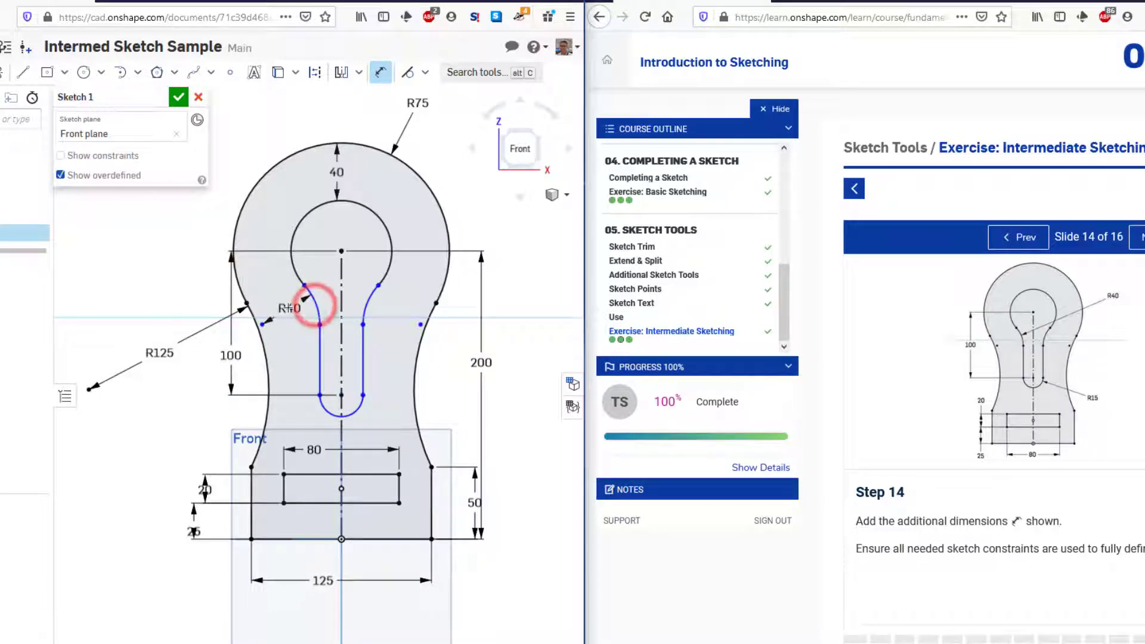
click(288, 308)
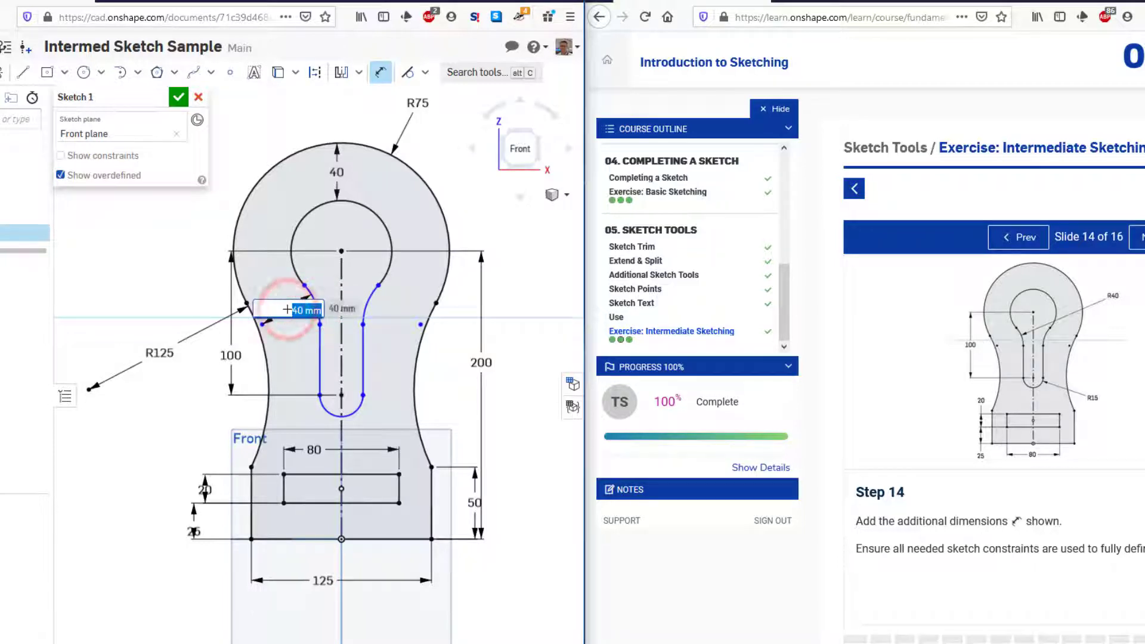
key(Return)
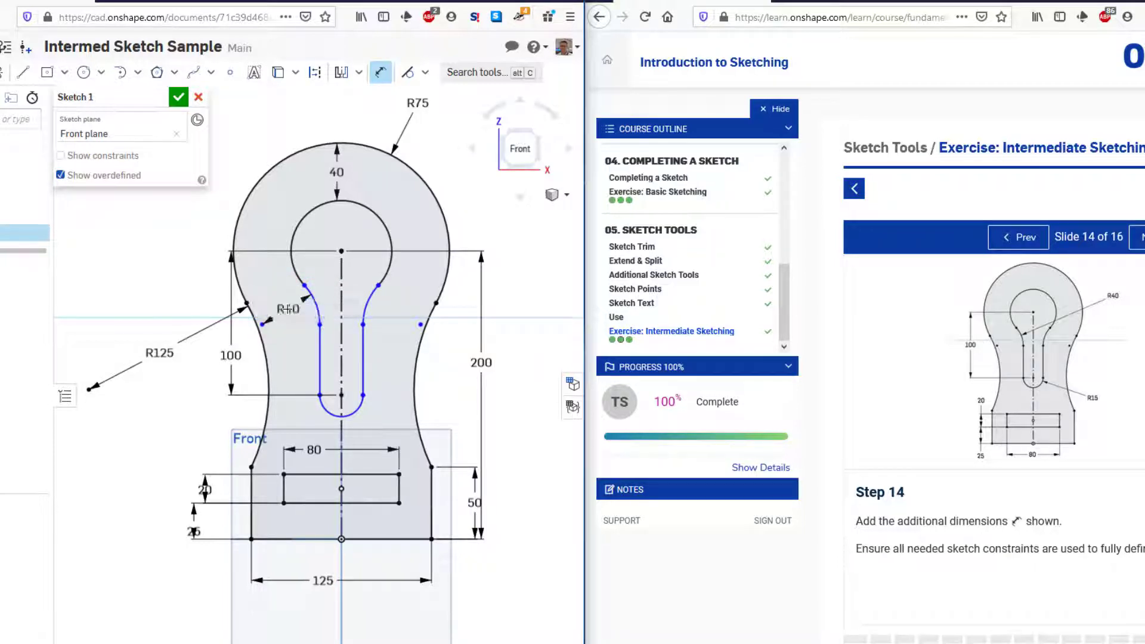
click(355, 411)
click(384, 413)
text(15)
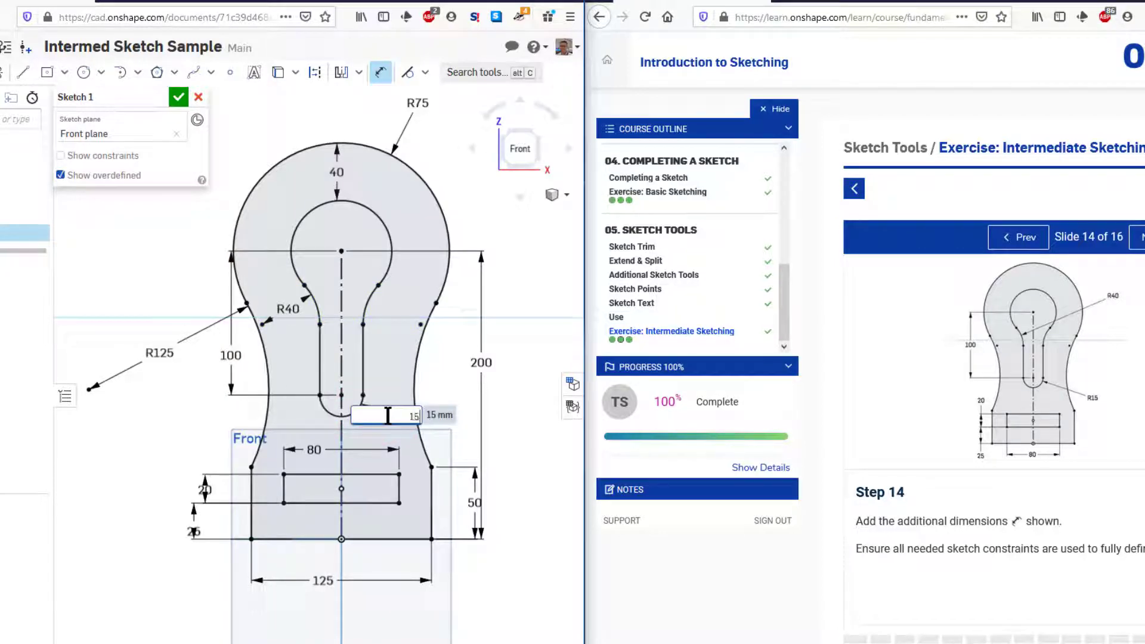
key(Return)
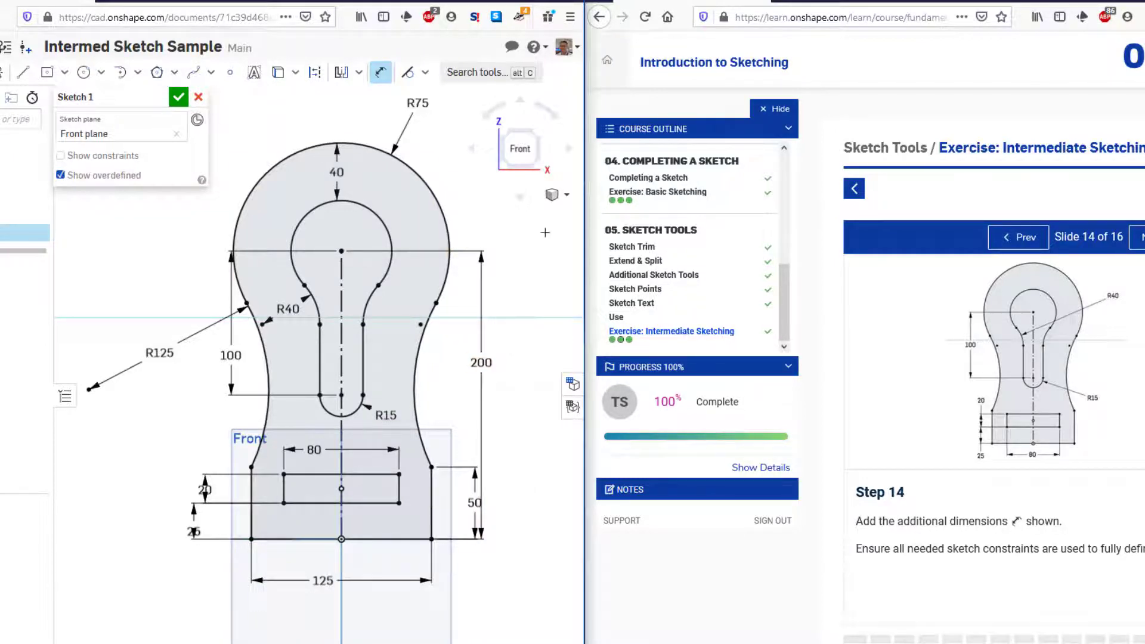
Finish the sketch and measure the area of the region between the outer profile and its two inner cutouts
click(1068, 219)
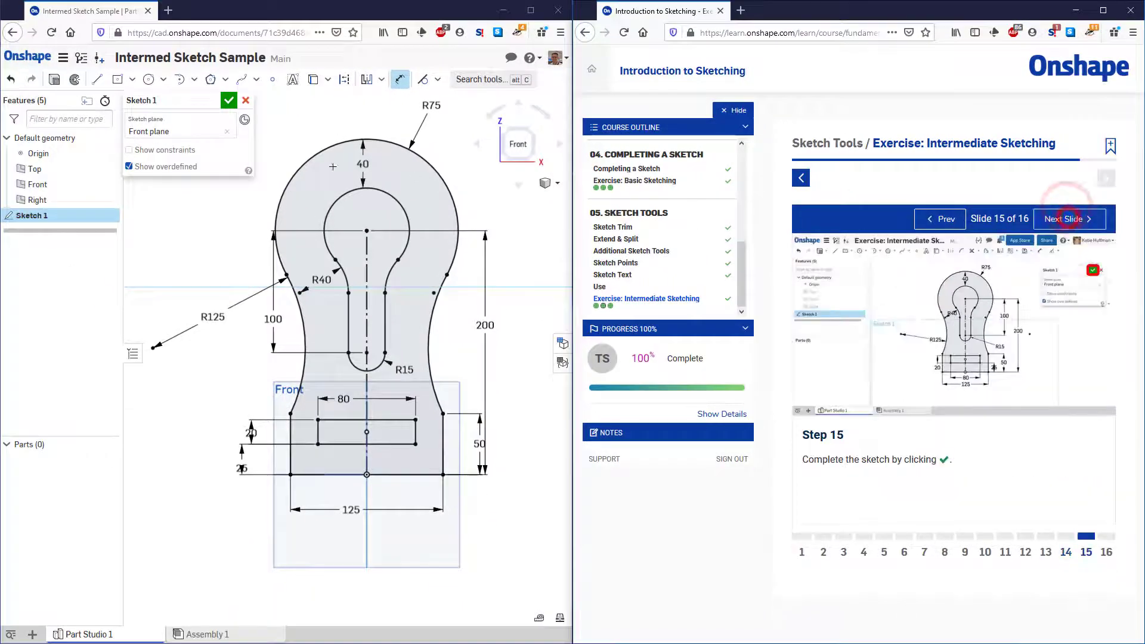
click(229, 101)
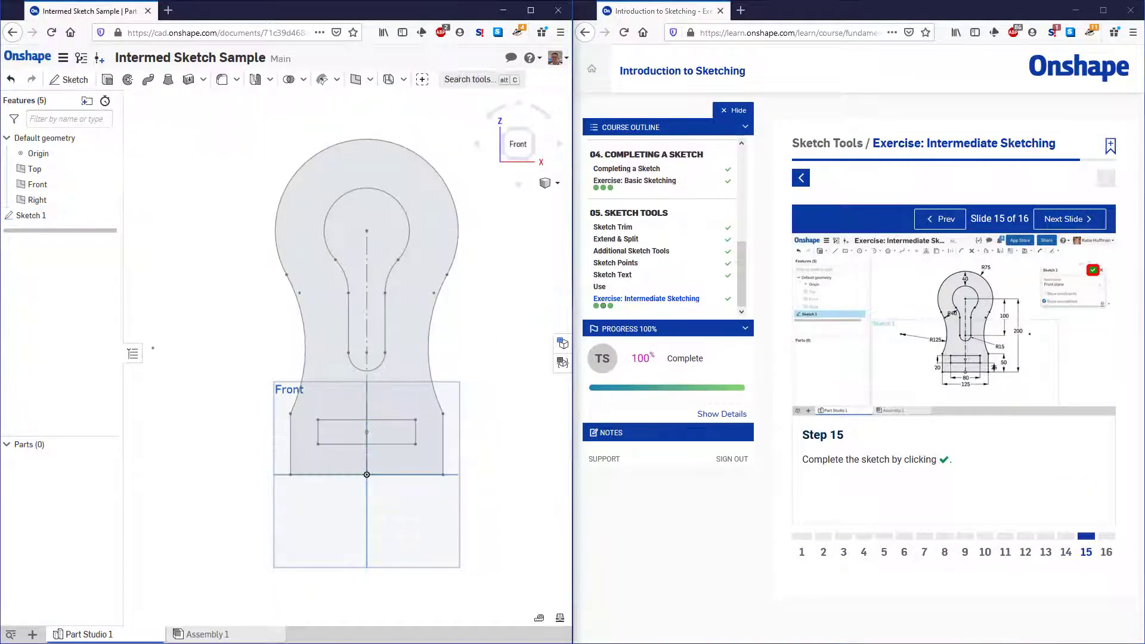
click(540, 618)
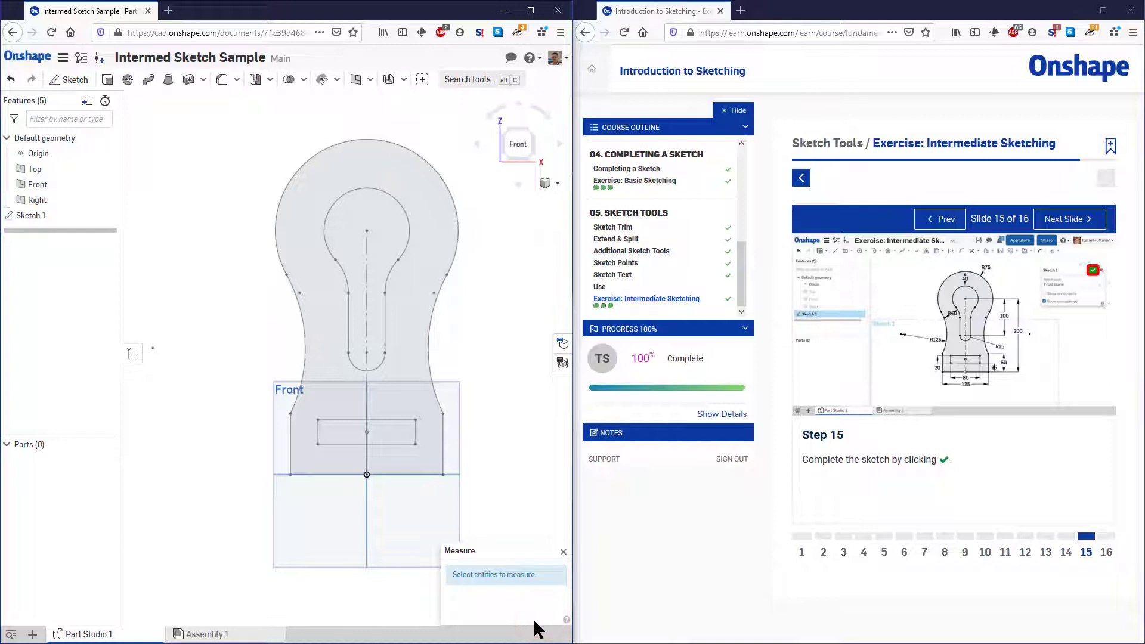
click(401, 370)
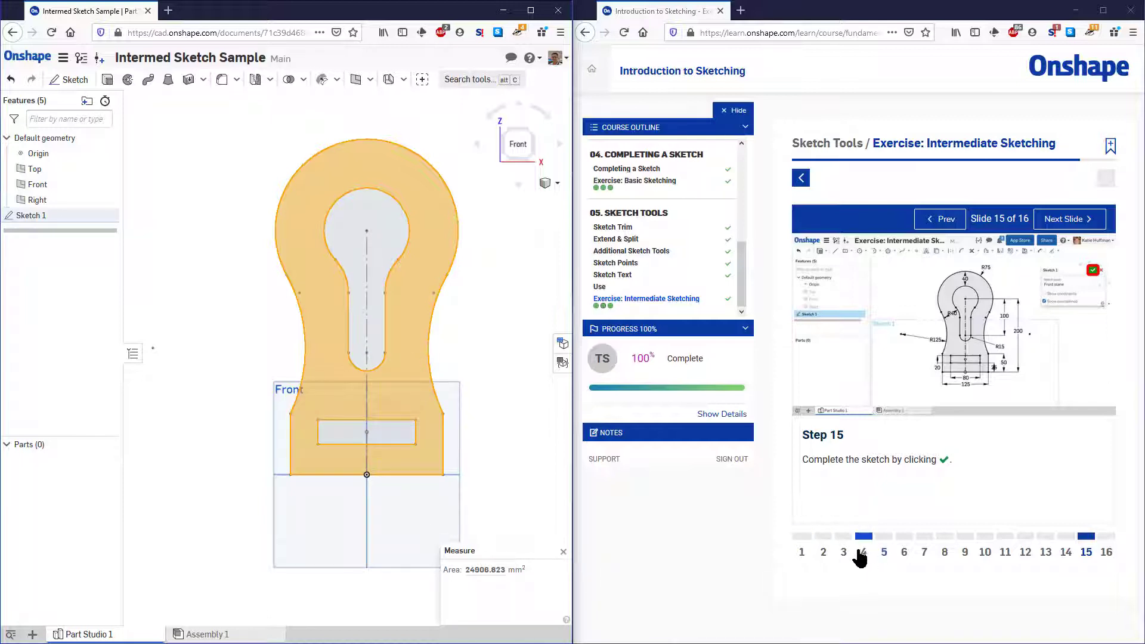
Begin the exercise's self-check and submit answer B, 24,906.823 sq mm, for the area of the shaded region
click(1065, 226)
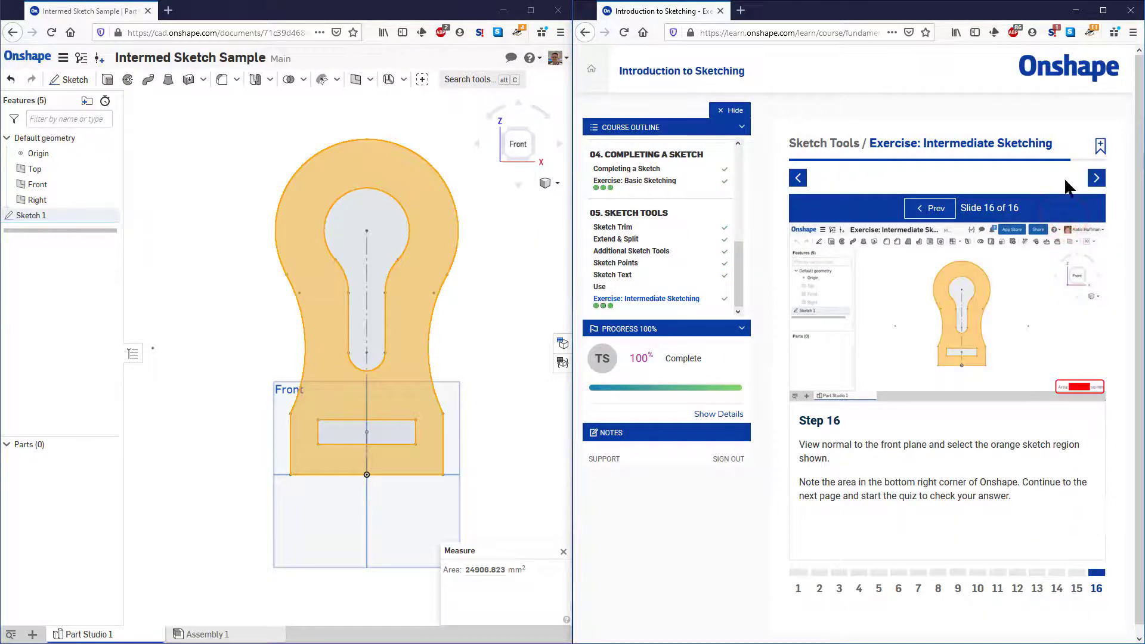
click(1095, 179)
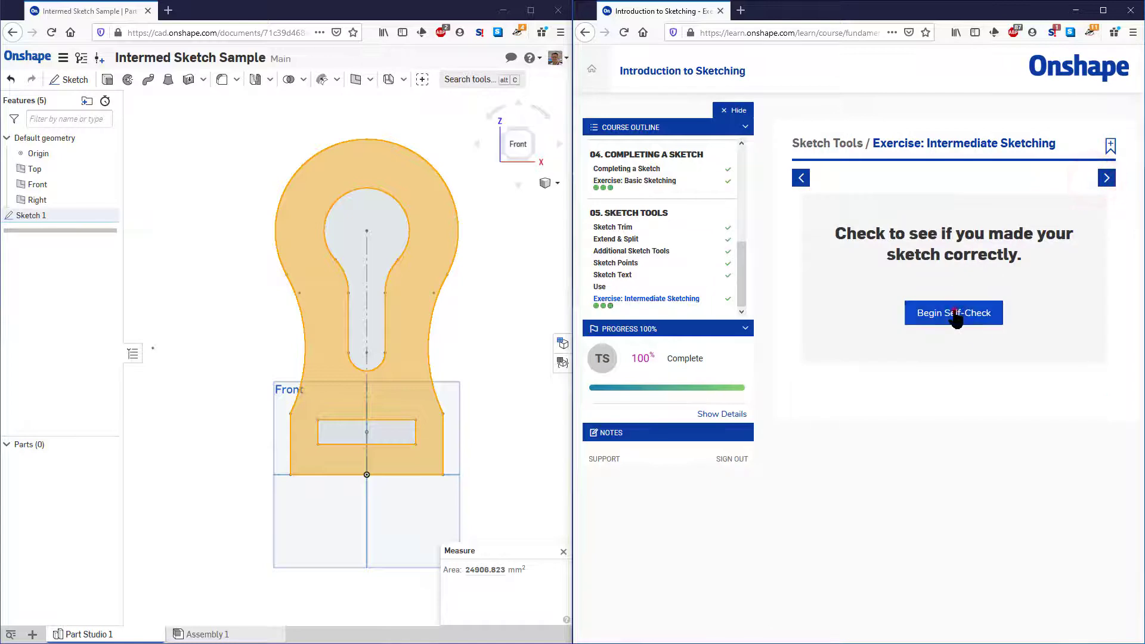
click(978, 315)
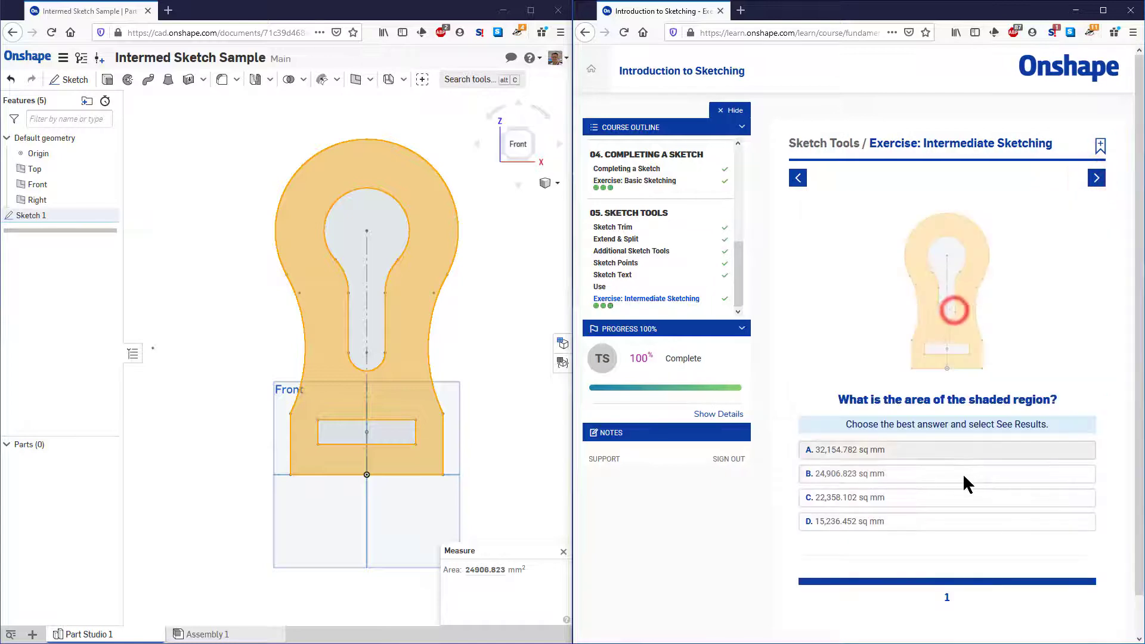
click(862, 478)
click(1045, 549)
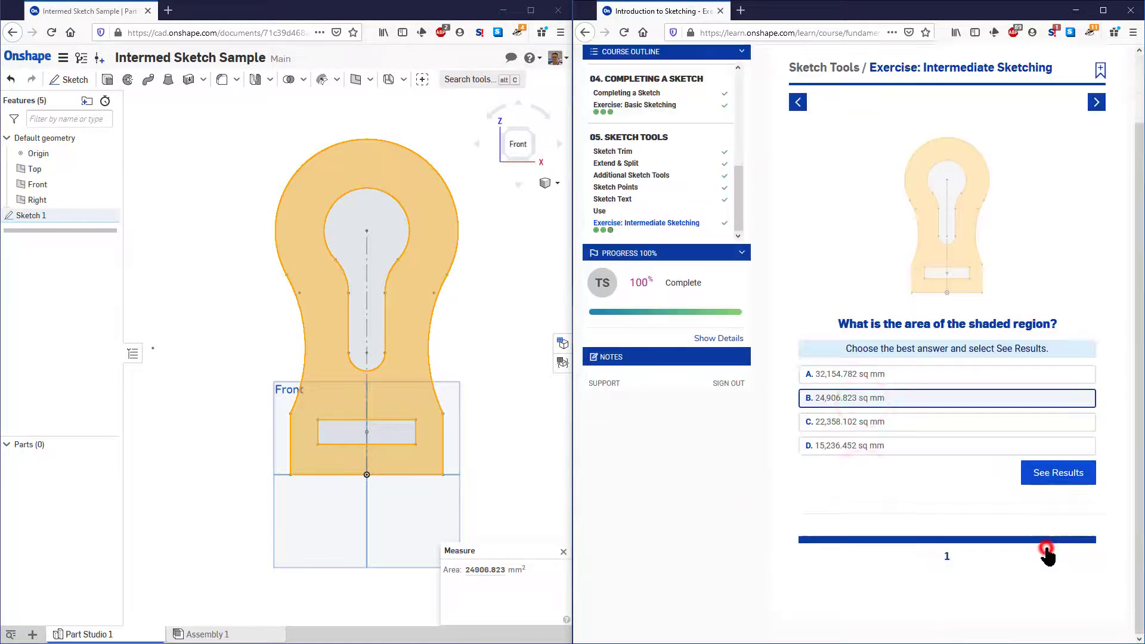